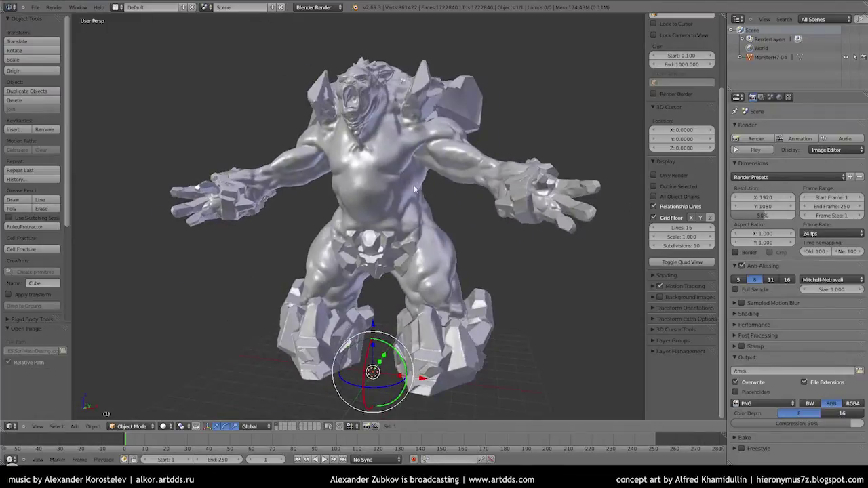
# Step: Darken the viewport shading by dragging a Solid OpenGL light direction in System preferences
pyautogui.moveTo(438, 218); pyautogui.dragTo(351, 184, button='middle')
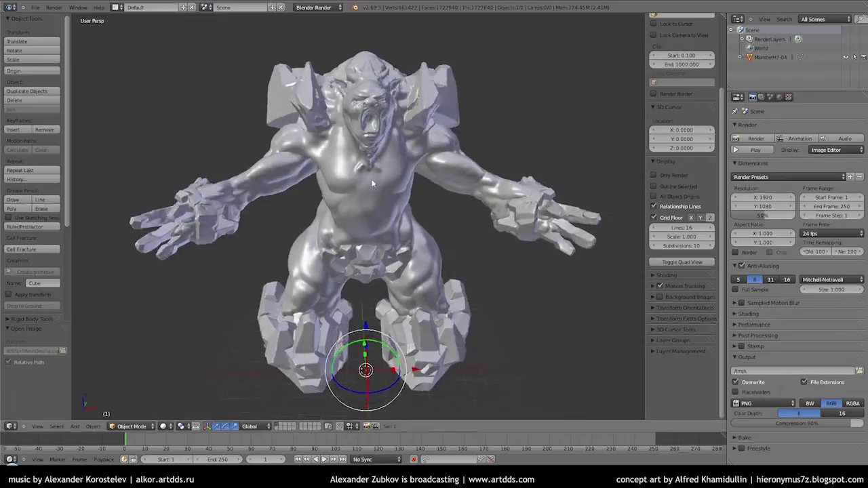
pyautogui.click(36, 7)
pyautogui.click(47, 111)
pyautogui.moveTo(385, 222); pyautogui.dragTo(395, 231)
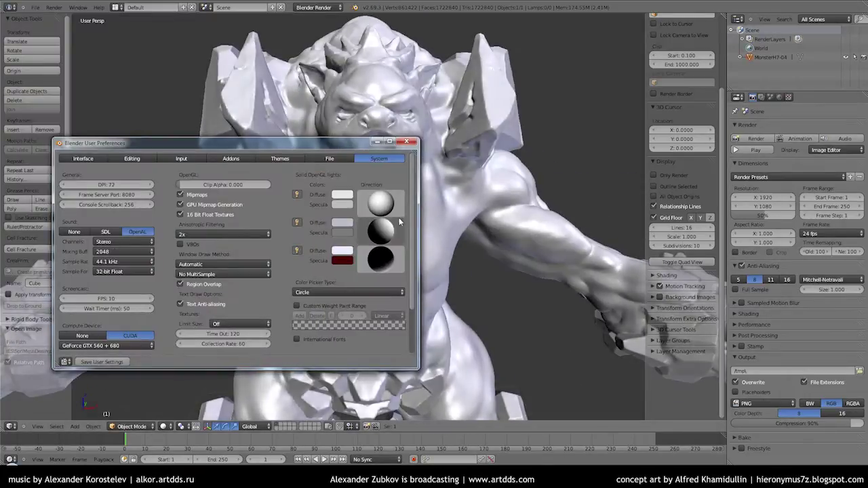
pyautogui.moveTo(236, 271)
pyautogui.mouseDown(button='middle')
pyautogui.moveTo(423, 267)
pyautogui.moveTo(421, 233)
pyautogui.mouseUp(button='middle')
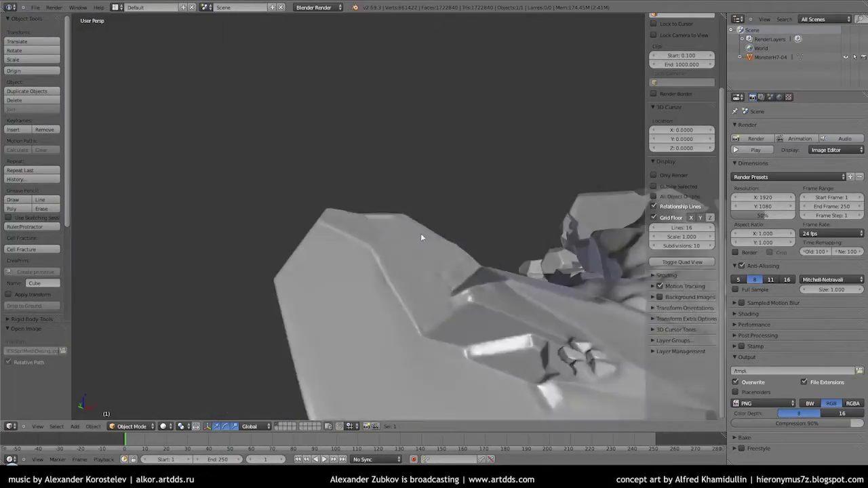
pyautogui.scroll(-5, 417, 190)
pyautogui.moveTo(418, 201); pyautogui.dragTo(475, 190, button='middle')
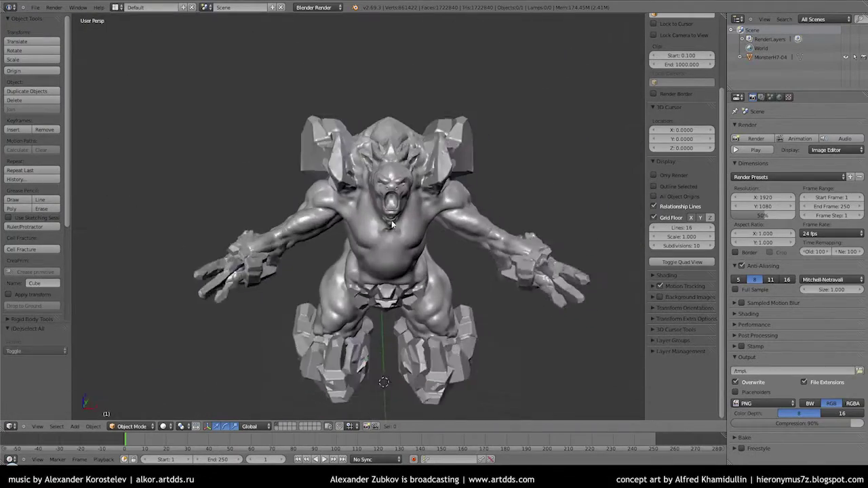
pyautogui.scroll(5, 492, 183)
# Step: Make the monster's material matte by setting its specular intensity to 0
pyautogui.press('a')
pyautogui.moveTo(761, 317); pyautogui.dragTo(736, 317)
pyautogui.click(760, 268)
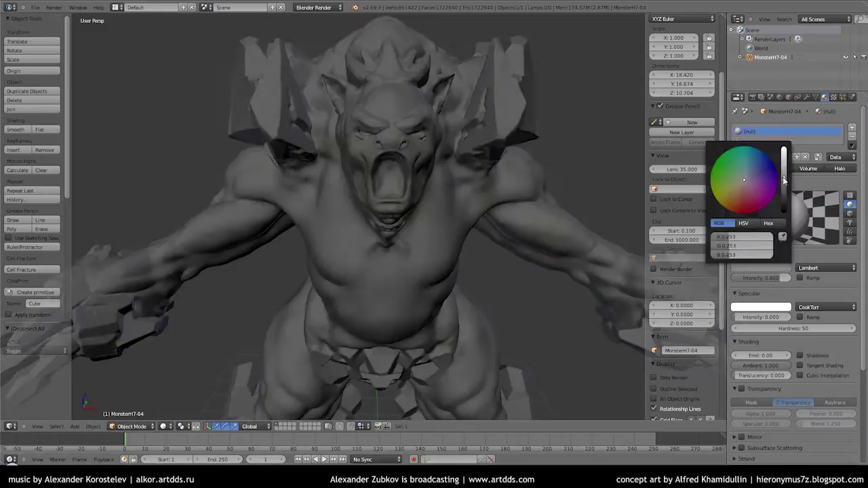
pyautogui.moveTo(407, 204)
pyautogui.mouseDown(button='middle')
pyautogui.moveTo(397, 194)
pyautogui.moveTo(343, 196)
pyautogui.mouseUp(button='middle')
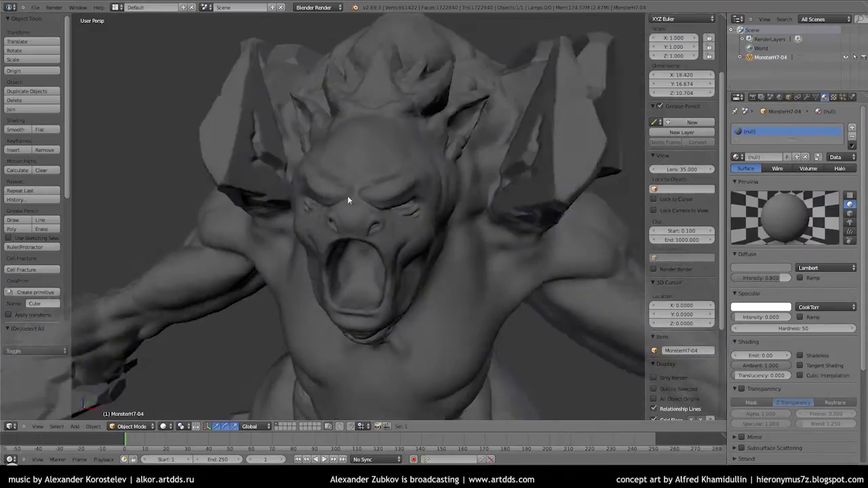
pyautogui.scroll(4, 358, 199)
pyautogui.scroll(-4, 406, 142)
pyautogui.scroll(-3, 407, 142)
# Step: Add a plane, delete all its vertices in Edit Mode, and save the file
pyautogui.hotkey('shift', 'a')
pyautogui.click(393, 204)
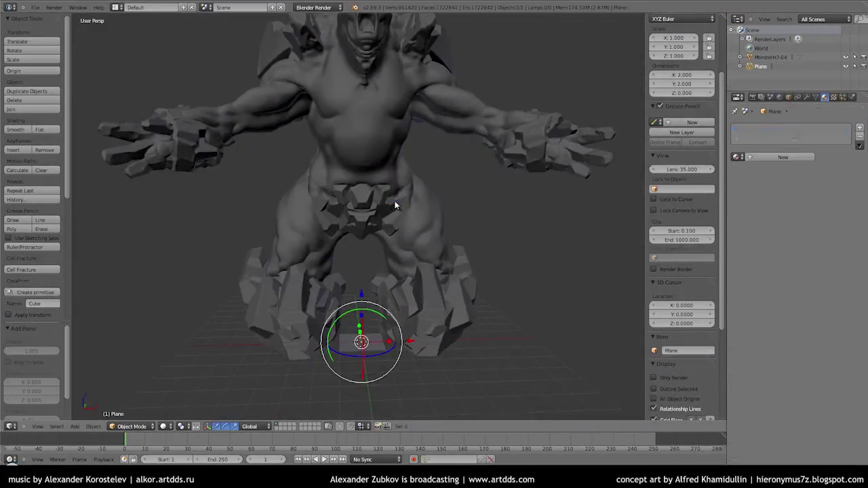
pyautogui.press('Tab')
pyautogui.click(302, 312)
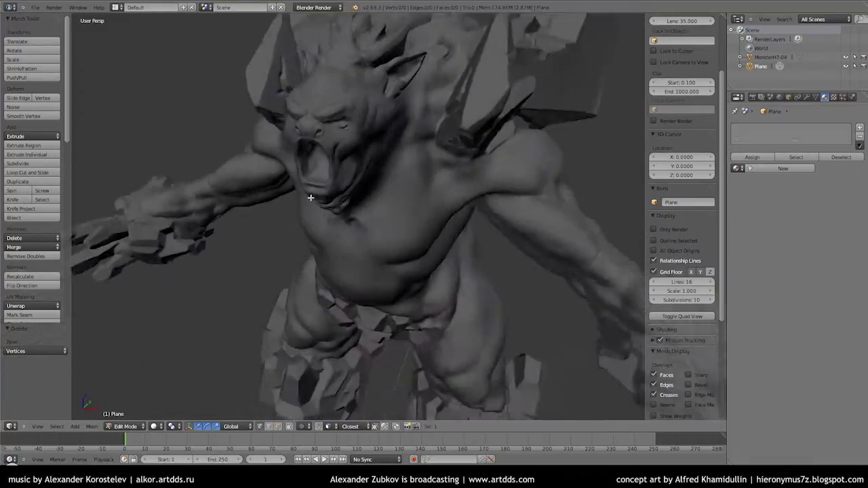
pyautogui.moveTo(305, 285); pyautogui.dragTo(353, 257, button='middle')
pyautogui.scroll(3, 379, 251)
pyautogui.hotkey('ctrl', 's')
# Step: Create a new grease pencil layer and sketch test guide strokes across the monster's face
pyautogui.scroll(5, 678, 136)
pyautogui.click(671, 62)
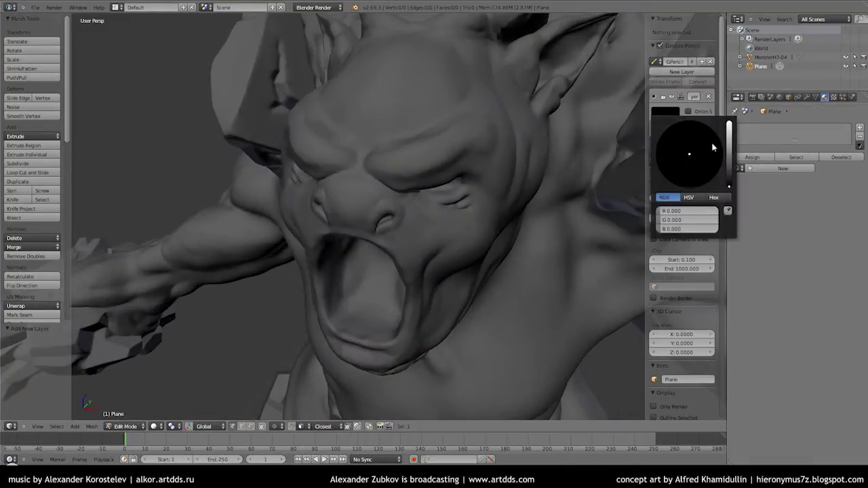
pyautogui.moveTo(370, 206); pyautogui.dragTo(434, 112)
pyautogui.moveTo(434, 112); pyautogui.dragTo(445, 174, button='middle')
pyautogui.click(665, 82)
pyautogui.moveTo(611, 163); pyautogui.dragTo(546, 167, button='middle')
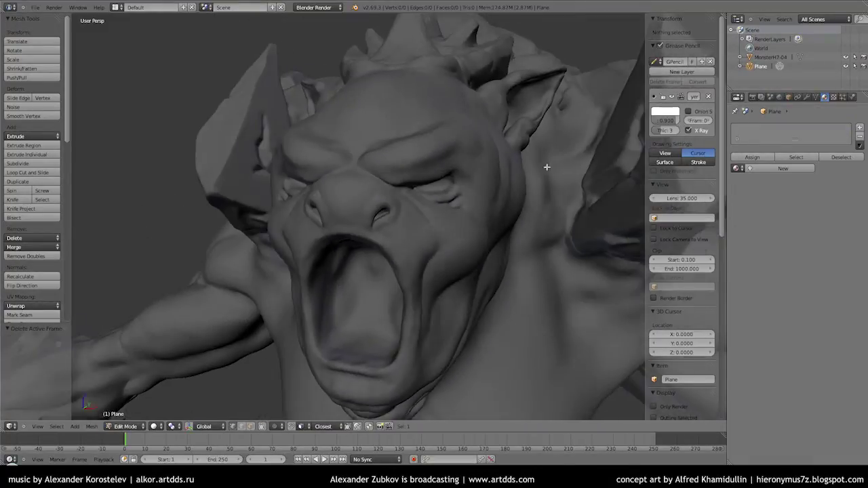
pyautogui.moveTo(515, 204); pyautogui.dragTo(434, 217, button='middle')
pyautogui.moveTo(406, 234); pyautogui.dragTo(381, 209)
# Step: Frame the head from the front and switch back to the default 3D View layout
pyautogui.moveTo(461, 190)
pyautogui.mouseDown(button='middle')
pyautogui.moveTo(465, 136)
pyautogui.moveTo(434, 176)
pyautogui.mouseUp(button='middle')
pyautogui.scroll(-5, 69, 182)
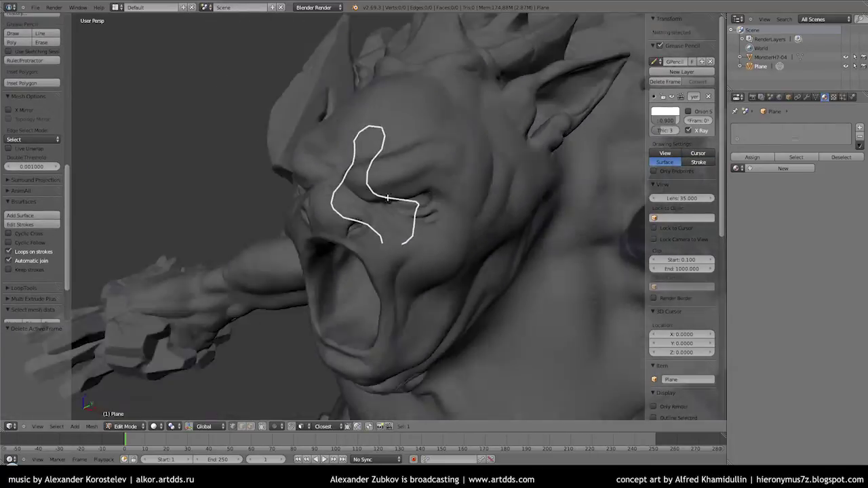
pyautogui.moveTo(326, 170); pyautogui.dragTo(423, 164, button='middle')
pyautogui.scroll(3, 422, 164)
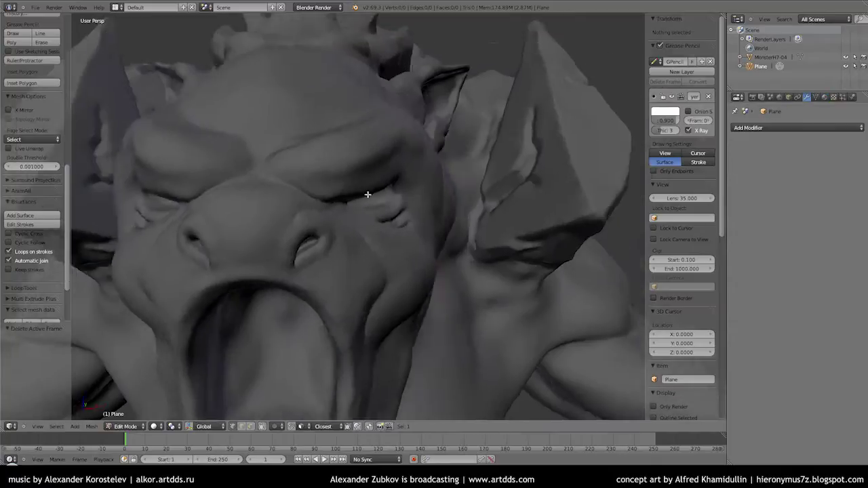
pyautogui.scroll(3, 369, 194)
pyautogui.scroll(2, 348, 176)
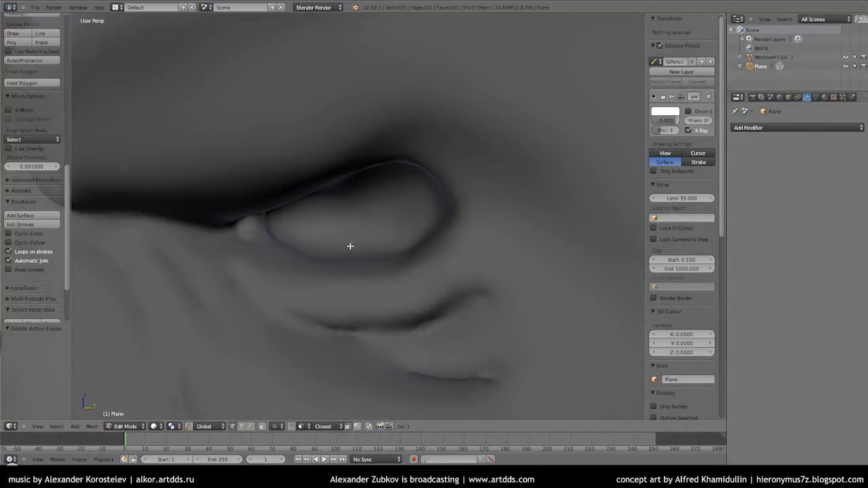
pyautogui.scroll(3, 277, 199)
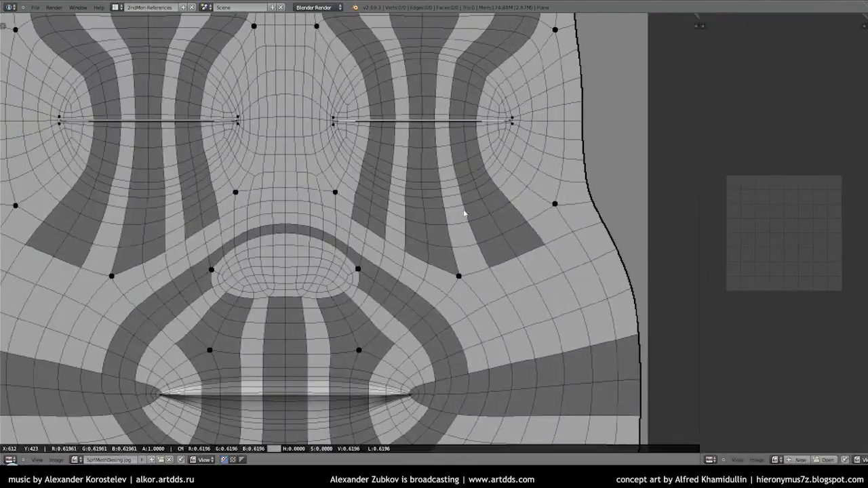
pyautogui.scroll(2, 413, 248)
pyautogui.scroll(-1, 391, 228)
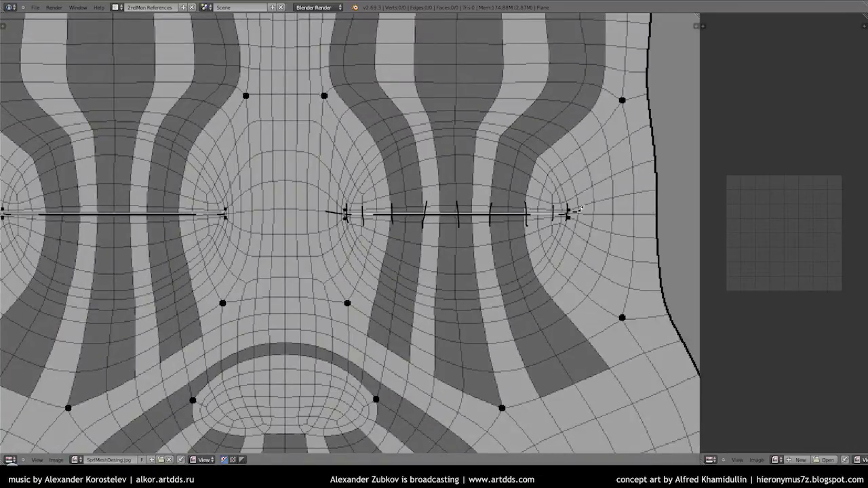
pyautogui.hotkey('ctrl', 'Left')
# Step: Enable X-Ray and place the first vertices of the loop below the eye
pyautogui.scroll(2, 348, 302)
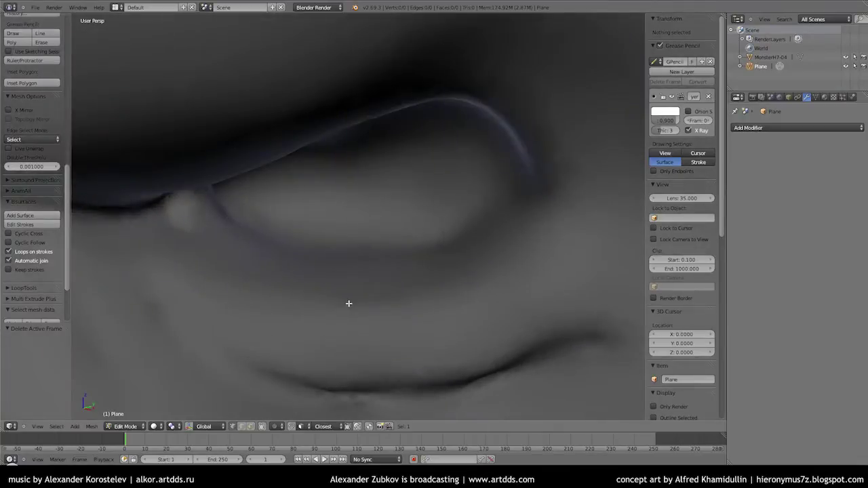
pyautogui.keyDown('ctrl'); pyautogui.click(349, 303); pyautogui.keyUp('ctrl')
pyautogui.click(800, 344)
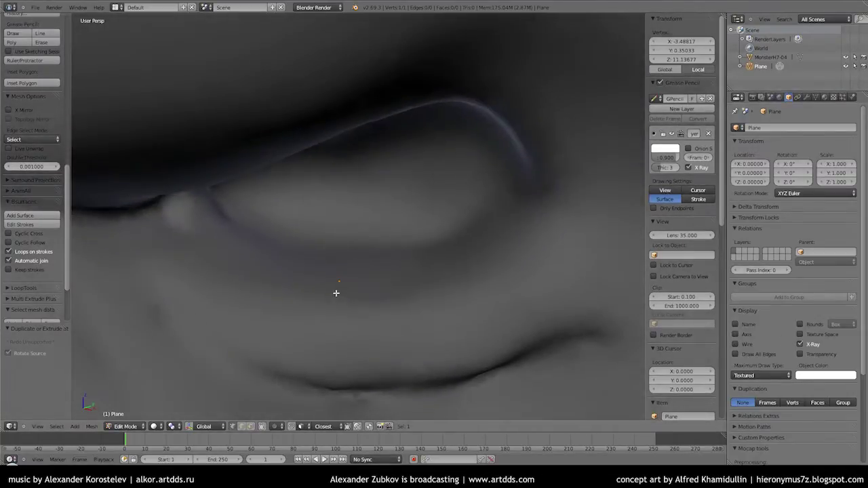
pyautogui.click(338, 289)
pyautogui.moveTo(338, 289)
pyautogui.mouseDown(button='middle')
pyautogui.moveTo(368, 291)
pyautogui.moveTo(338, 277)
pyautogui.moveTo(356, 280)
pyautogui.mouseUp(button='middle')
pyautogui.click(493, 249)
pyautogui.moveTo(493, 248)
pyautogui.mouseDown(button='middle')
pyautogui.moveTo(536, 161)
pyautogui.moveTo(542, 210)
pyautogui.moveTo(372, 255)
pyautogui.moveTo(393, 236)
pyautogui.moveTo(427, 287)
pyautogui.moveTo(425, 346)
pyautogui.mouseUp(button='middle')
pyautogui.click(532, 217)
pyautogui.press('g')
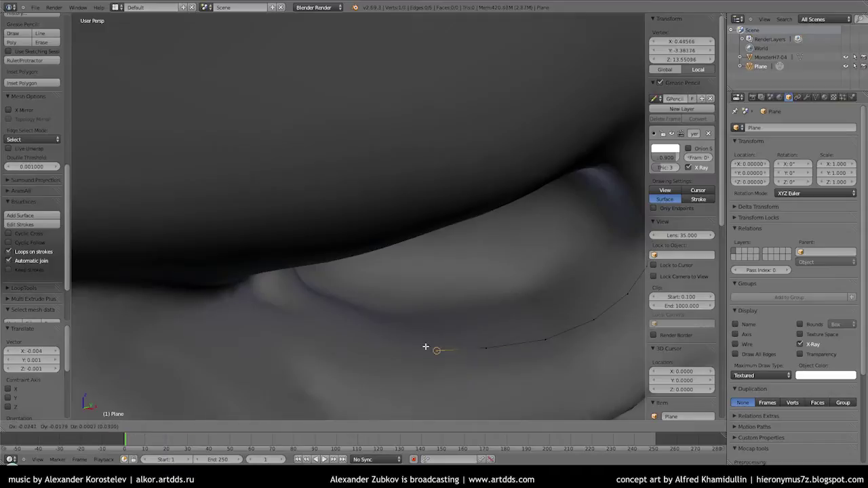
pyautogui.moveTo(260, 299)
pyautogui.mouseDown(button='middle')
pyautogui.moveTo(355, 302)
pyautogui.moveTo(407, 271)
pyautogui.moveTo(381, 372)
pyautogui.moveTo(364, 229)
pyautogui.moveTo(368, 184)
pyautogui.mouseUp(button='middle')
# Step: Extrude vertices along the eye rim and join the loop ends with an edge
pyautogui.keyDown('ctrl'); pyautogui.click(382, 373); pyautogui.keyUp('ctrl')
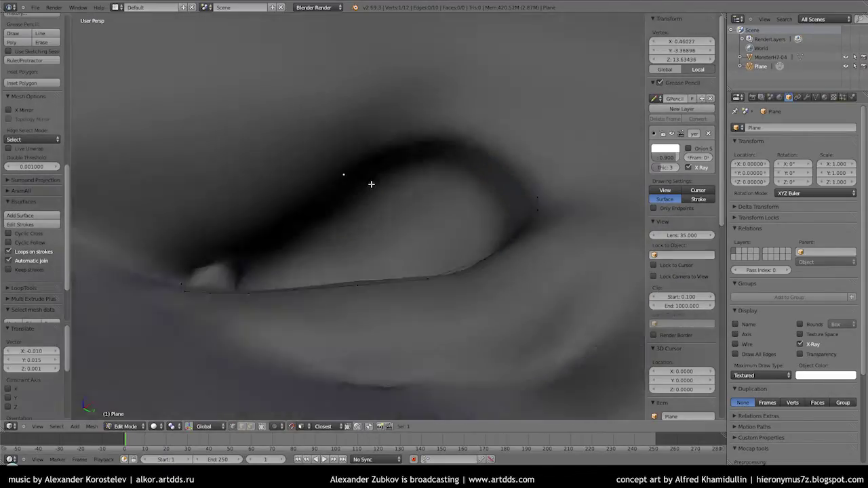
pyautogui.keyDown('shift'); pyautogui.rightClick(477, 257); pyautogui.keyUp('shift')
pyautogui.press('f')
pyautogui.moveTo(489, 261); pyautogui.dragTo(494, 253, button='right')
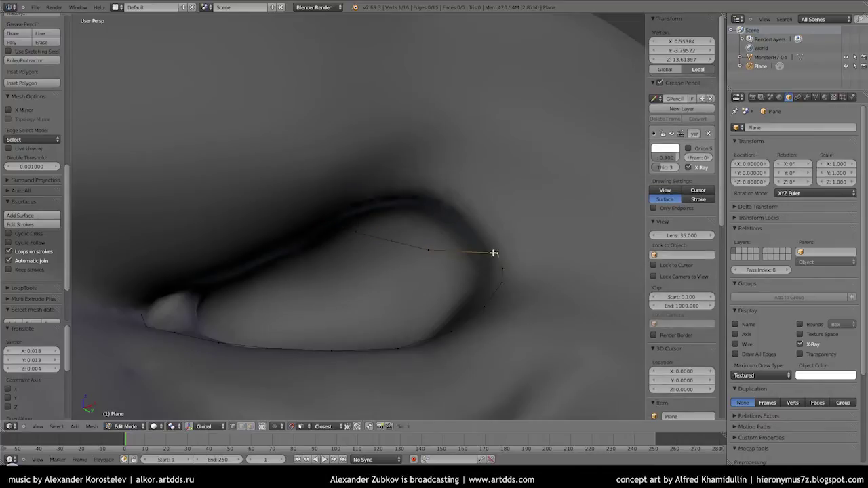
pyautogui.moveTo(409, 197); pyautogui.dragTo(407, 195, button='right')
pyautogui.moveTo(407, 196)
pyautogui.mouseDown(button='middle')
pyautogui.moveTo(374, 155)
pyautogui.moveTo(355, 218)
pyautogui.moveTo(373, 277)
pyautogui.moveTo(448, 244)
pyautogui.mouseUp(button='middle')
pyautogui.keyDown('shift'); pyautogui.rightClick(237, 373); pyautogui.keyUp('shift')
pyautogui.press('f')
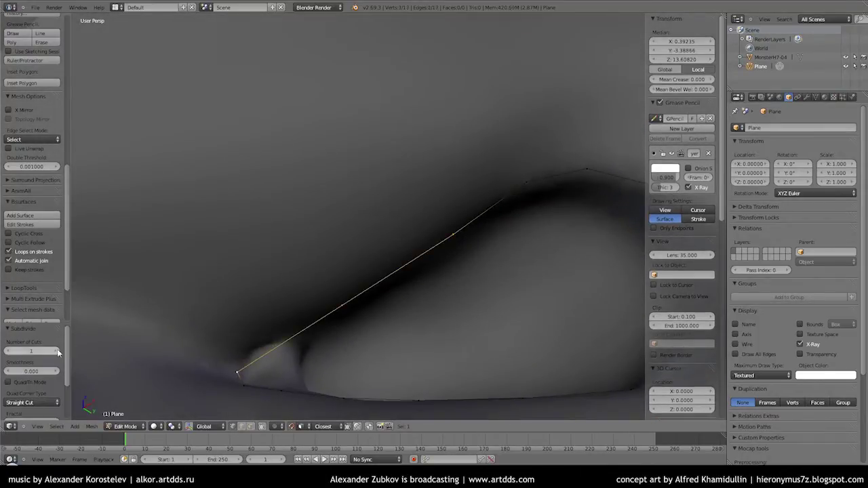
# Step: Subdivide the long eyelid edge with 4 cuts and move a vertex onto the eyelid
pyautogui.press('w')
pyautogui.click(251, 333)
pyautogui.rightClick(266, 336)
pyautogui.press('g')
pyautogui.click(303, 314)
# Step: Brighten the viewport lighting in System preferences and nudge another vertex onto the eyelid
pyautogui.click(35, 7)
pyautogui.click(55, 77)
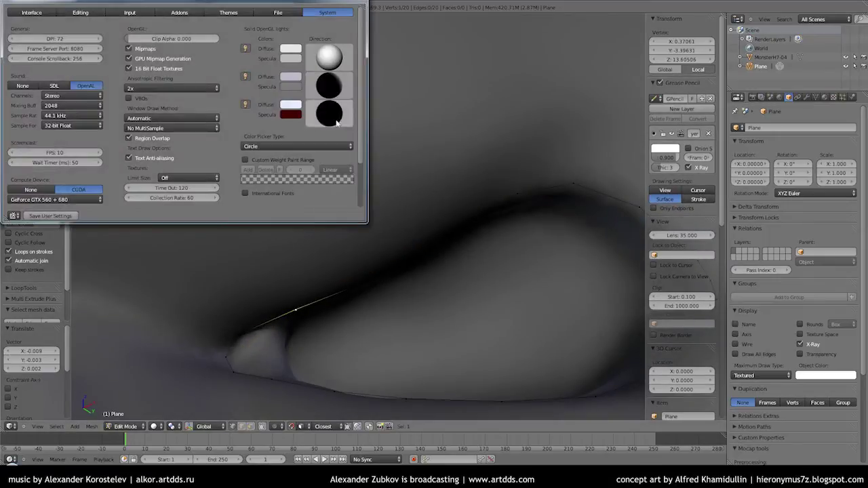
pyautogui.moveTo(341, 117); pyautogui.dragTo(332, 113)
pyautogui.moveTo(333, 170)
pyautogui.mouseDown(button='middle')
pyautogui.moveTo(320, 208)
pyautogui.moveTo(362, 276)
pyautogui.moveTo(381, 224)
pyautogui.moveTo(434, 213)
pyautogui.mouseUp(button='middle')
pyautogui.press('g')
# Step: Leave Edit Mode and add a Mirror modifier with clipping enabled
pyautogui.press('Tab')
pyautogui.scroll(-5, 373, 276)
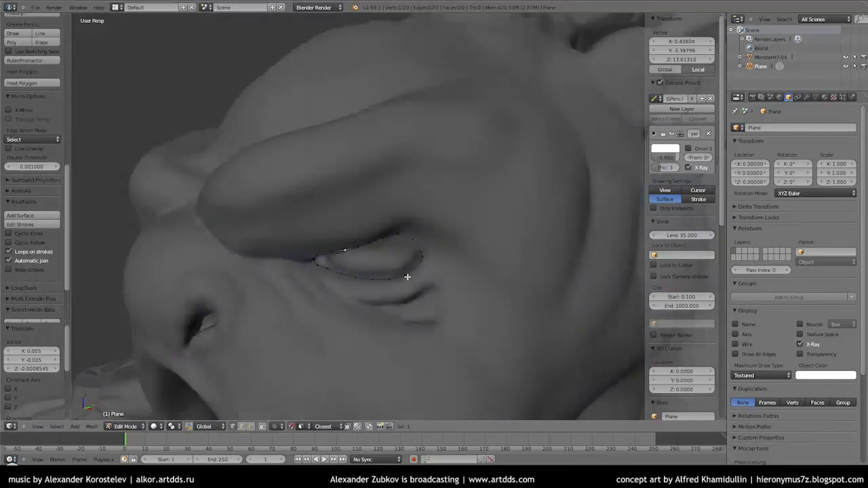
pyautogui.scroll(-4, 552, 233)
pyautogui.click(806, 97)
pyautogui.click(797, 128)
pyautogui.click(633, 228)
# Step: Select the monster sculpt and enter its Edit Mode
pyautogui.moveTo(634, 227); pyautogui.dragTo(236, 335, button='middle')
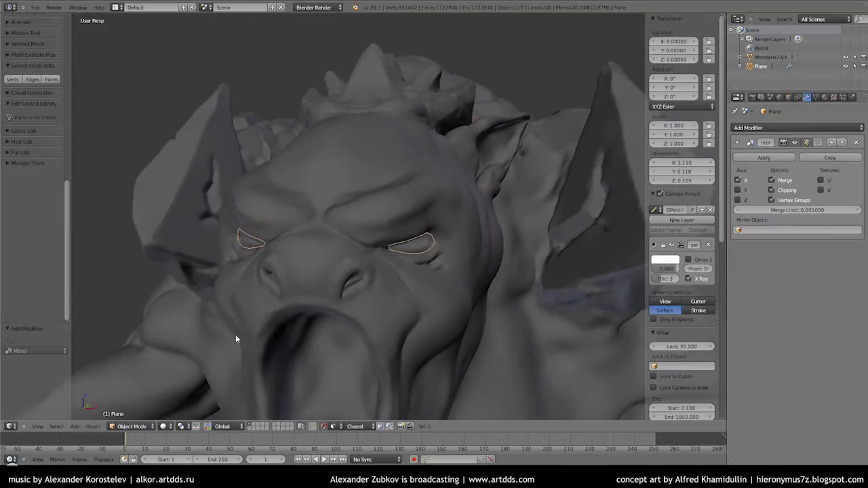
pyautogui.scroll(5, 398, 267)
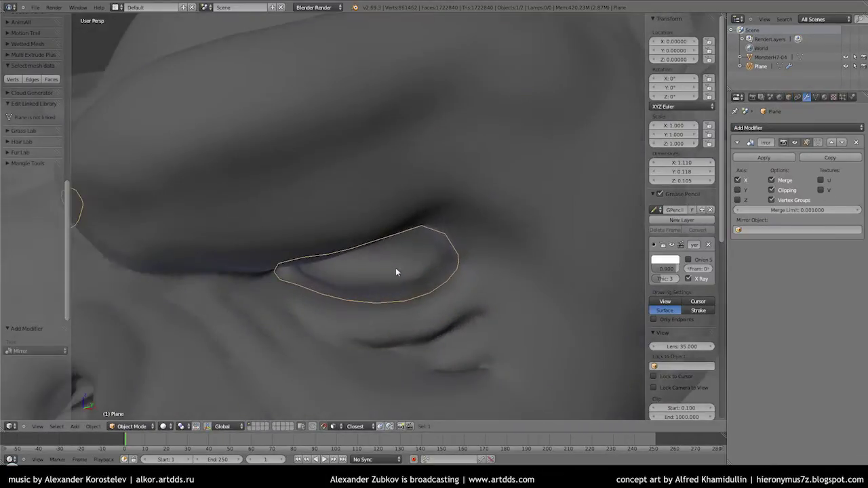
pyautogui.scroll(-5, 396, 267)
pyautogui.moveTo(404, 274); pyautogui.dragTo(387, 236, button='middle')
pyautogui.scroll(-3, 445, 266)
pyautogui.rightClick(446, 265)
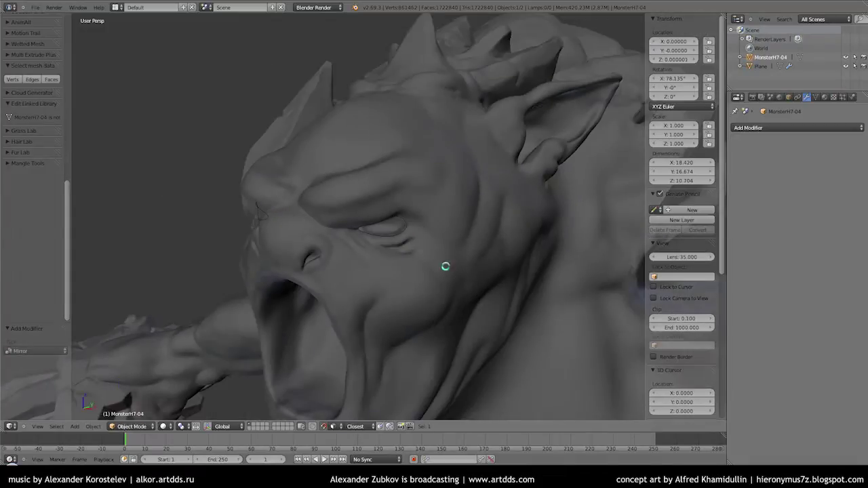
pyautogui.press('Tab')
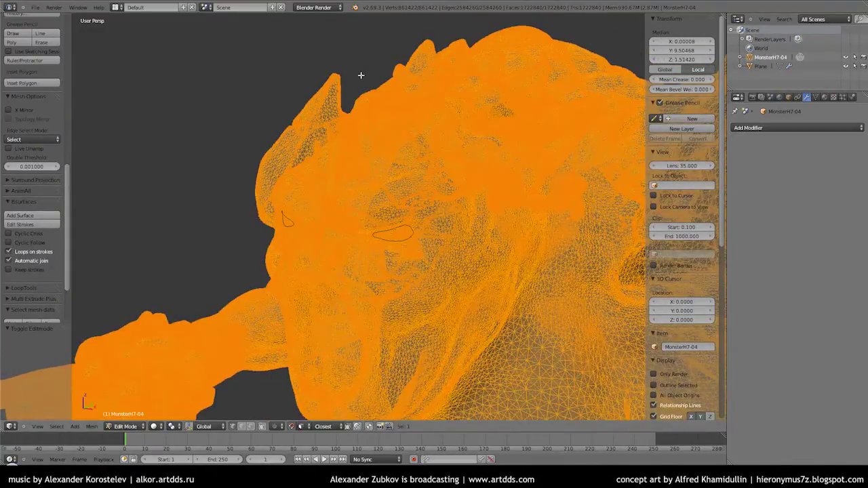
# Step: Box-select the monster's lower body, arms and upper body parts
pyautogui.press('Home')
pyautogui.press('a')
pyautogui.press('b')
pyautogui.moveTo(227, 378); pyautogui.dragTo(500, 201)
pyautogui.keyDown('ctrl'); pyautogui.keyDown('shift'); pyautogui.moveTo(282, 158); pyautogui.dragTo(238, 282); pyautogui.keyUp('shift'); pyautogui.keyUp('ctrl')
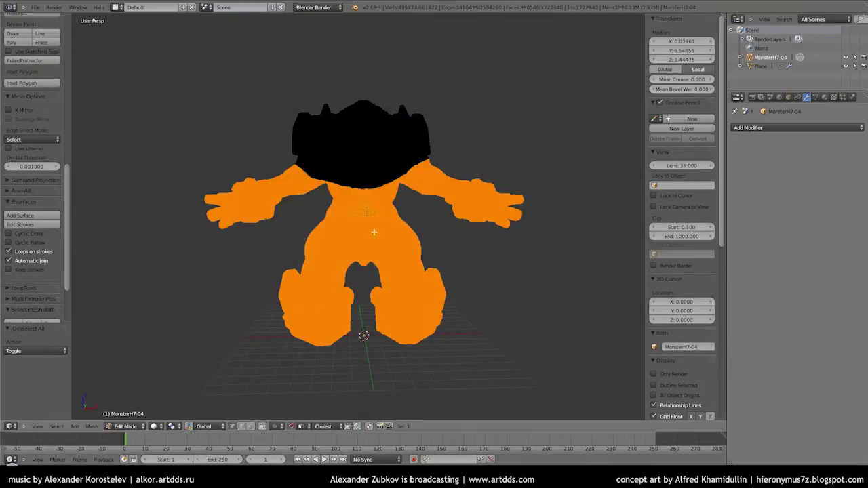
pyautogui.moveTo(374, 232); pyautogui.dragTo(472, 240, button='middle')
pyautogui.press('KP_7')
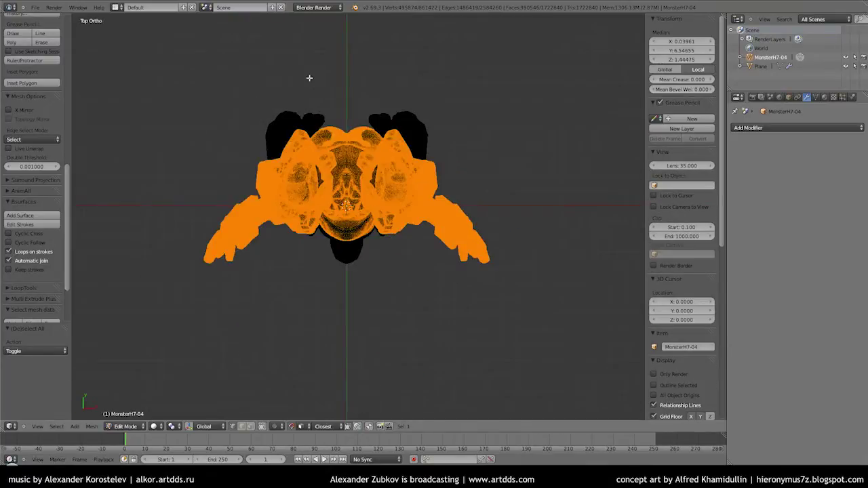
pyautogui.keyDown('ctrl'); pyautogui.moveTo(479, 94); pyautogui.dragTo(296, 85); pyautogui.keyUp('ctrl')
pyautogui.moveTo(343, 72)
pyautogui.mouseDown(button='middle')
pyautogui.moveTo(378, 142)
pyautogui.moveTo(477, 182)
pyautogui.mouseUp(button='middle')
# Step: Separate the selected body parts into their own object and move it to another layer
pyautogui.click(400, 147)
pyautogui.press('Tab')
pyautogui.click(475, 207)
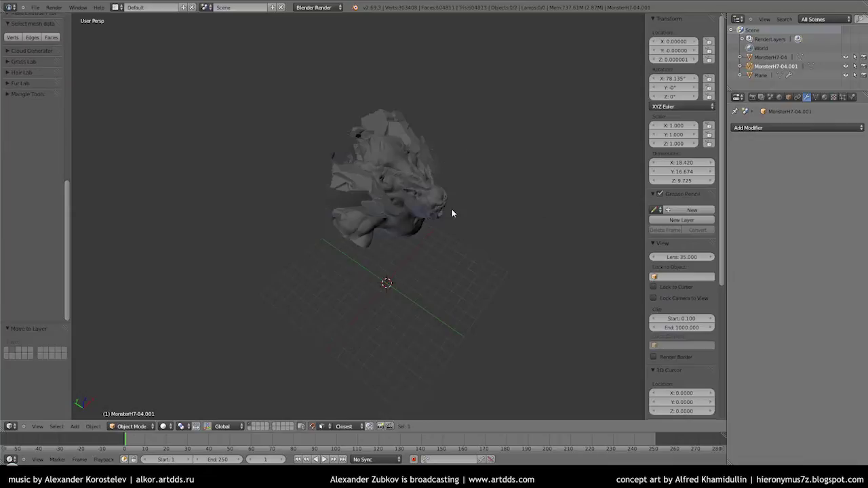
pyautogui.rightClick(452, 209)
pyautogui.moveTo(370, 202); pyautogui.dragTo(406, 183, button='middle')
# Step: In the head mesh, invert the selection, separate the remaining body, and move it to another layer
pyautogui.press('Tab')
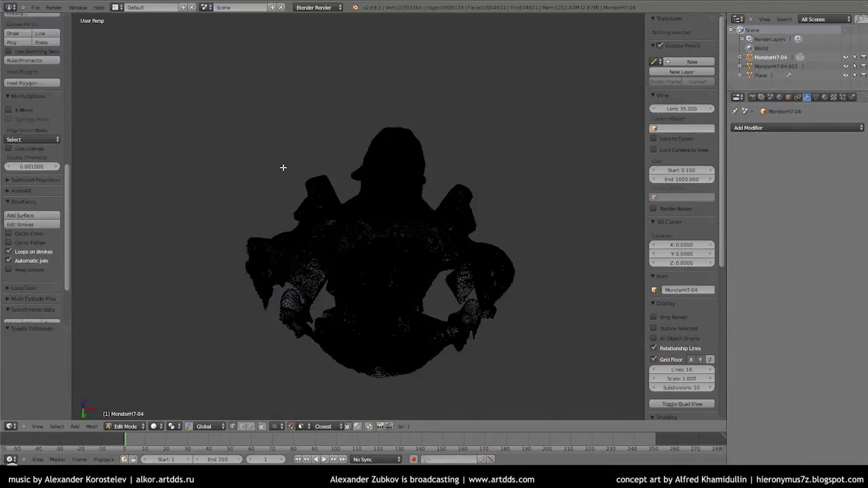
pyautogui.keyDown('ctrl'); pyautogui.click(452, 80); pyautogui.keyUp('ctrl')
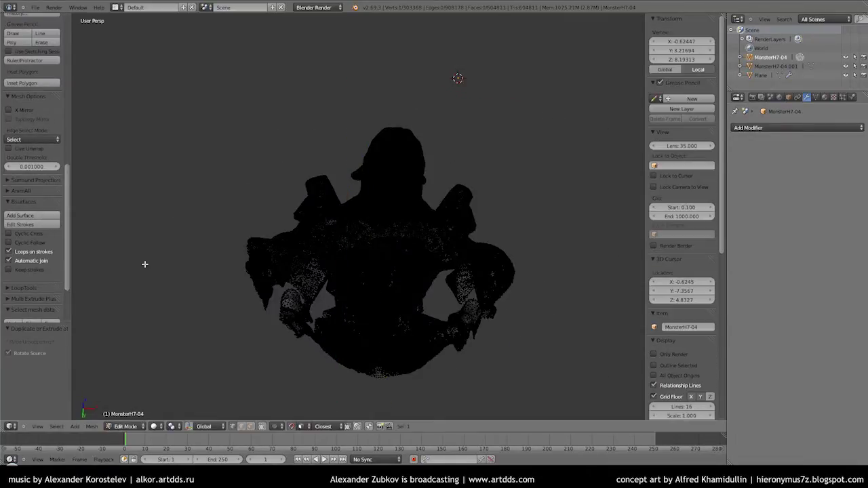
pyautogui.keyDown('ctrl'); pyautogui.moveTo(349, 92); pyautogui.dragTo(426, 130); pyautogui.keyUp('ctrl')
pyautogui.hotkey('ctrl', 'i')
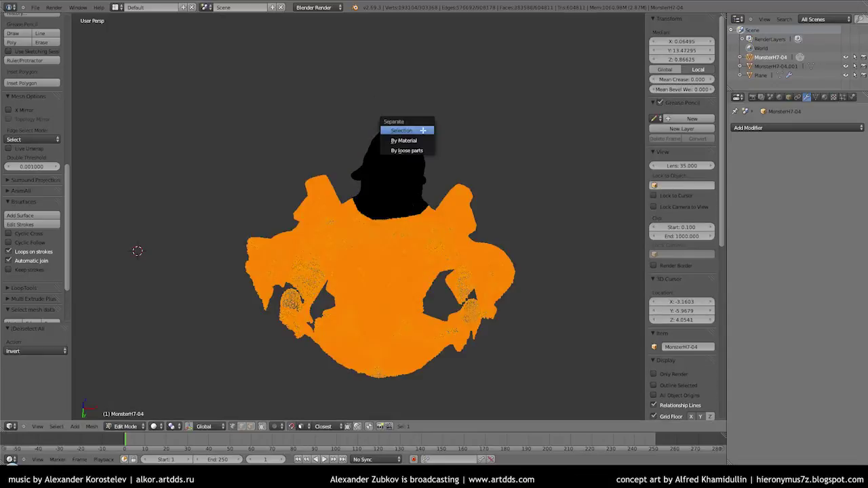
pyautogui.click(422, 130)
pyautogui.press('Tab')
pyautogui.press('m')
pyautogui.click(473, 252)
pyautogui.press('KP_Decimal')
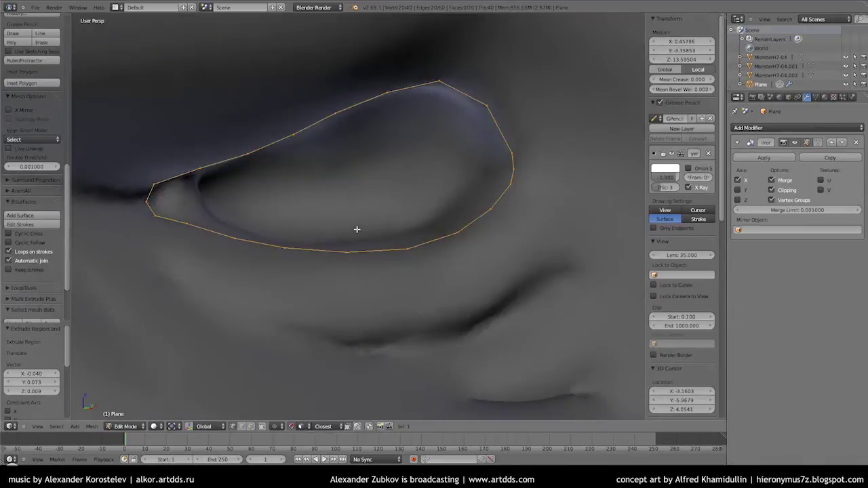
# Step: Scale the extruded eye loop outward into a first ring of faces around the eye
pyautogui.press('s')
pyautogui.click(568, 192)
pyautogui.scroll(-5, 416, 194)
pyautogui.moveTo(417, 194); pyautogui.dragTo(300, 203, button='middle')
pyautogui.scroll(5, 325, 204)
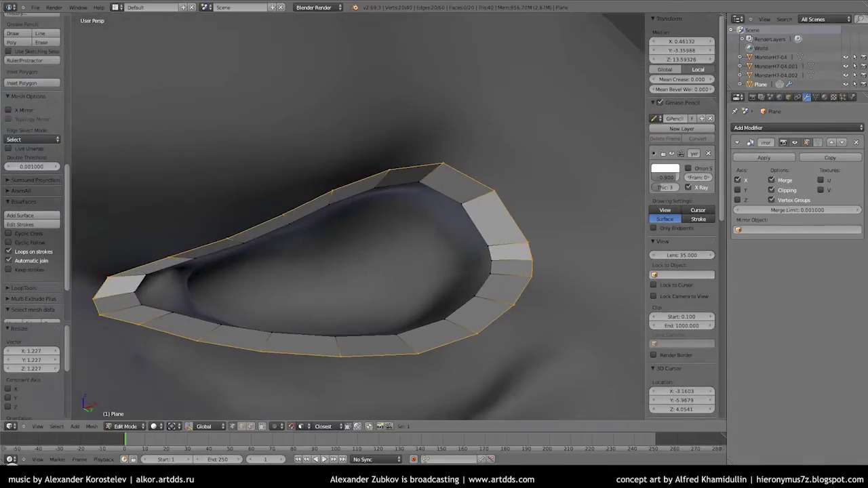
pyautogui.scroll(4, 362, 215)
# Step: Move two ring vertices so the ring hugs the eyelid and lower lid
pyautogui.moveTo(362, 215)
pyautogui.mouseDown(button='middle')
pyautogui.moveTo(513, 219)
pyautogui.moveTo(371, 278)
pyautogui.mouseUp(button='middle')
pyautogui.scroll(-3, 514, 219)
pyautogui.rightClick(481, 234)
pyautogui.press('g')
pyautogui.click(494, 229)
pyautogui.rightClick(371, 278)
pyautogui.press('g')
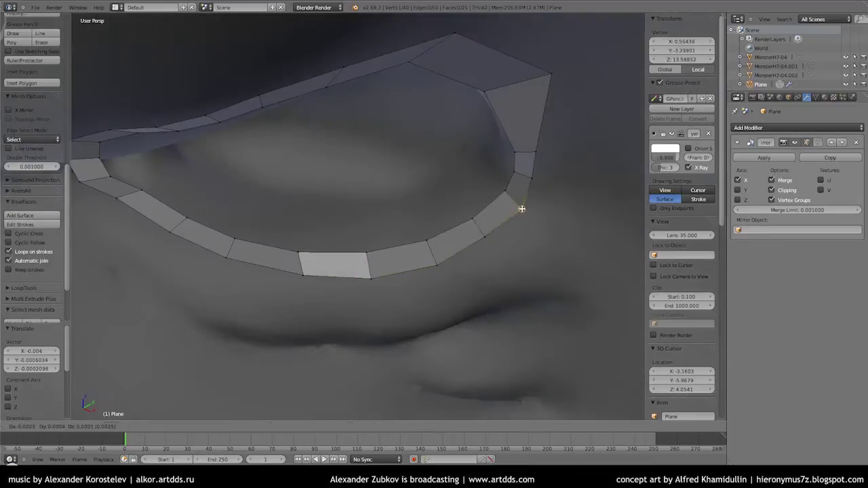
pyautogui.click(522, 208)
# Step: Reposition one more ring vertex to follow the eyelid contour
pyautogui.moveTo(521, 209); pyautogui.dragTo(401, 264, button='middle')
pyautogui.moveTo(283, 250)
pyautogui.mouseDown(button='middle')
pyautogui.moveTo(321, 255)
pyautogui.moveTo(333, 277)
pyautogui.moveTo(341, 232)
pyautogui.mouseUp(button='middle')
pyautogui.rightClick(342, 233)
pyautogui.press('g')
pyautogui.click(403, 174)
pyautogui.moveTo(403, 175)
pyautogui.mouseDown(button='middle')
pyautogui.moveTo(485, 149)
pyautogui.moveTo(407, 188)
pyautogui.moveTo(373, 185)
pyautogui.moveTo(459, 253)
pyautogui.moveTo(365, 229)
pyautogui.moveTo(445, 216)
pyautogui.mouseUp(button='middle')
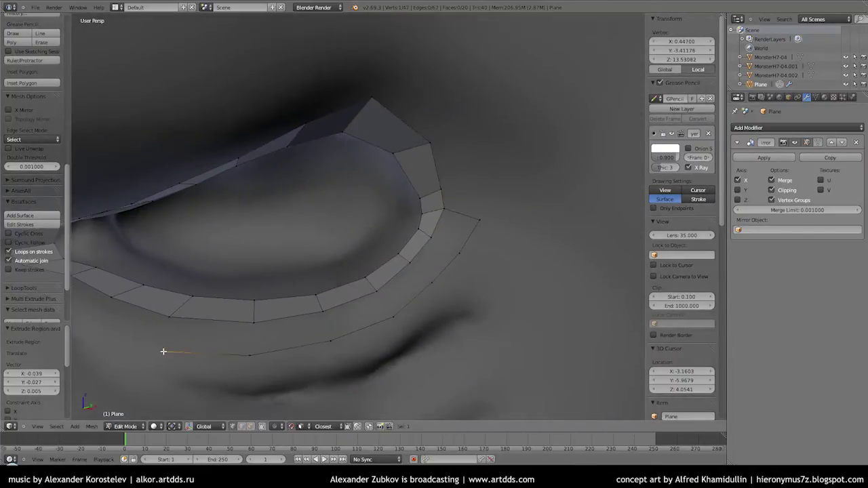
# Step: Start an outer ring by adding and extruding vertices below and around the eye ring
pyautogui.moveTo(163, 351); pyautogui.dragTo(501, 339, button='middle')
pyautogui.keyDown('ctrl'); pyautogui.click(501, 339); pyautogui.keyUp('ctrl')
pyautogui.moveTo(364, 272)
pyautogui.mouseDown(button='middle')
pyautogui.moveTo(319, 304)
pyautogui.moveTo(285, 271)
pyautogui.mouseUp(button='middle')
pyautogui.press('e')
pyautogui.click(428, 182)
pyautogui.moveTo(428, 181)
pyautogui.mouseDown(button='middle')
pyautogui.moveTo(496, 120)
pyautogui.moveTo(342, 173)
pyautogui.mouseUp(button='middle')
pyautogui.moveTo(520, 223); pyautogui.dragTo(524, 197, button='middle')
pyautogui.press('g')
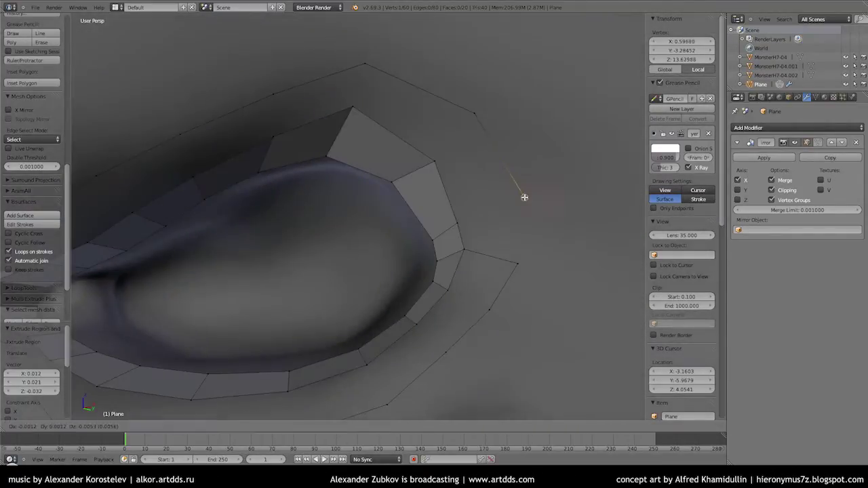
pyautogui.moveTo(464, 222)
pyautogui.mouseDown(button='middle')
pyautogui.moveTo(416, 236)
pyautogui.moveTo(290, 228)
pyautogui.moveTo(305, 201)
pyautogui.moveTo(459, 190)
pyautogui.moveTo(416, 160)
pyautogui.moveTo(299, 290)
pyautogui.moveTo(242, 209)
pyautogui.moveTo(339, 291)
pyautogui.mouseUp(button='middle')
# Step: Add a Subdivision Surface modifier at level 1 with Ctrl+1
pyautogui.hotkey('ctrl', '1')
pyautogui.press('Tab')
pyautogui.press('Tab')
pyautogui.hotkey('ctrl', '1')
pyautogui.scroll(5, 325, 207)
# Step: Extrude new vertices beside the eyelid and fill a face between them toward the brow
pyautogui.press('e')
pyautogui.click(318, 295)
pyautogui.press('f')
pyautogui.moveTo(155, 242)
pyautogui.mouseDown(button='middle')
pyautogui.moveTo(314, 244)
pyautogui.moveTo(339, 176)
pyautogui.moveTo(398, 223)
pyautogui.moveTo(400, 269)
pyautogui.moveTo(341, 210)
pyautogui.moveTo(262, 297)
pyautogui.mouseUp(button='middle')
pyautogui.scroll(-4, 401, 269)
pyautogui.press('e')
pyautogui.moveTo(478, 142)
pyautogui.mouseDown(button='middle')
pyautogui.moveTo(382, 185)
pyautogui.moveTo(427, 261)
pyautogui.moveTo(396, 182)
pyautogui.mouseUp(button='middle')
# Step: Extrude a chain of new vertices along the lower eyelid
pyautogui.press('e')
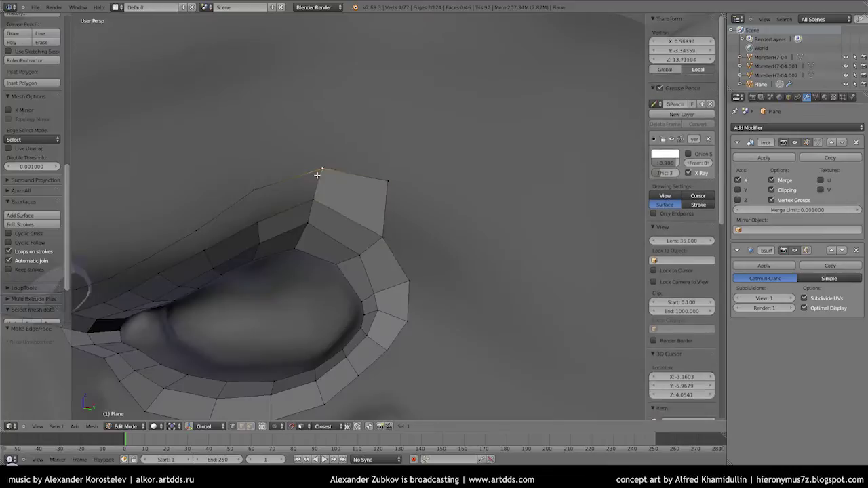
pyautogui.moveTo(317, 175); pyautogui.dragTo(294, 228, button='middle')
pyautogui.press('e')
pyautogui.click(356, 206)
pyautogui.click(409, 289)
pyautogui.moveTo(409, 289); pyautogui.dragTo(454, 255, button='middle')
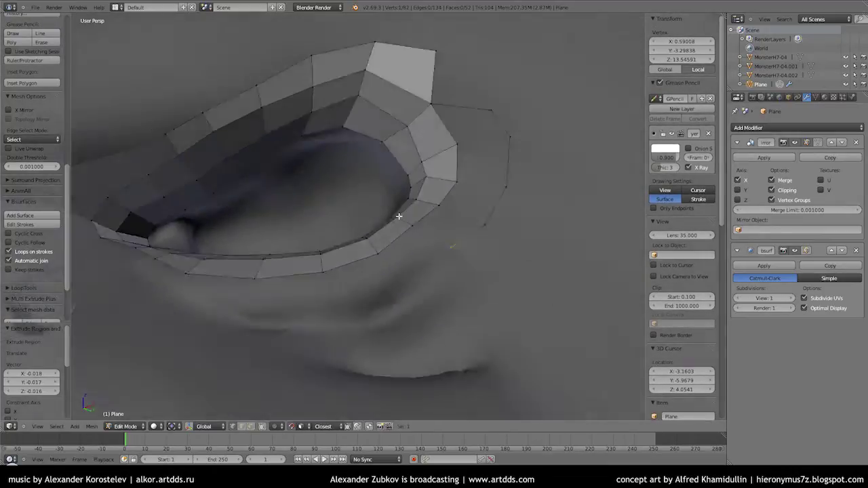
pyautogui.press('e')
pyautogui.click(159, 332)
pyautogui.moveTo(160, 332)
pyautogui.mouseDown(button='middle')
pyautogui.moveTo(350, 271)
pyautogui.moveTo(269, 242)
pyautogui.moveTo(341, 252)
pyautogui.moveTo(303, 219)
pyautogui.mouseUp(button='middle')
# Step: Extrude one more vertex and fill the first quad below the eye
pyautogui.press('e')
pyautogui.moveTo(208, 155)
pyautogui.mouseDown(button='middle')
pyautogui.moveTo(203, 199)
pyautogui.moveTo(391, 198)
pyautogui.moveTo(342, 202)
pyautogui.moveTo(361, 221)
pyautogui.moveTo(393, 216)
pyautogui.moveTo(378, 198)
pyautogui.moveTo(333, 221)
pyautogui.mouseUp(button='middle')
pyautogui.press('e')
pyautogui.click(364, 219)
pyautogui.press('f')
# Step: Extrude from a vertex on the eyelid edge and fill another quad
pyautogui.scroll(5, 348, 237)
pyautogui.rightClick(201, 220)
pyautogui.press('e')
pyautogui.click(143, 227)
pyautogui.moveTo(143, 227)
pyautogui.mouseDown(button='middle')
pyautogui.moveTo(411, 213)
pyautogui.moveTo(422, 246)
pyautogui.moveTo(365, 232)
pyautogui.mouseUp(button='middle')
pyautogui.press('f')
# Step: Build a new vertex chain and fill faces between it and the eye ring
pyautogui.click(246, 235)
pyautogui.moveTo(245, 234); pyautogui.dragTo(246, 234, button='middle')
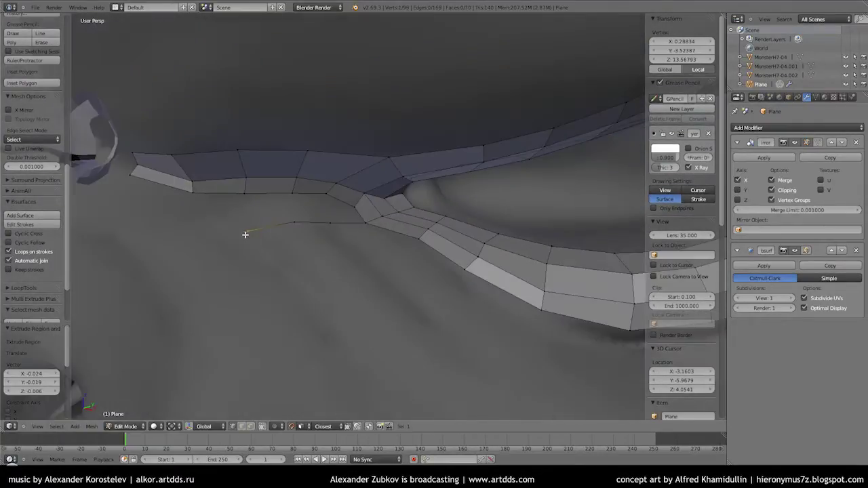
pyautogui.moveTo(199, 251)
pyautogui.mouseDown(button='middle')
pyautogui.moveTo(287, 246)
pyautogui.moveTo(252, 229)
pyautogui.moveTo(313, 235)
pyautogui.moveTo(397, 192)
pyautogui.mouseUp(button='middle')
pyautogui.keyDown('ctrl'); pyautogui.click(252, 228); pyautogui.keyUp('ctrl')
pyautogui.keyDown('ctrl'); pyautogui.click(251, 232); pyautogui.keyUp('ctrl')
pyautogui.keyDown('ctrl'); pyautogui.click(349, 213); pyautogui.keyUp('ctrl')
pyautogui.press('f')
pyautogui.press('f')
# Step: Reposition a vertex and fill several more quads beside the eye
pyautogui.moveTo(348, 213); pyautogui.dragTo(353, 226, button='middle')
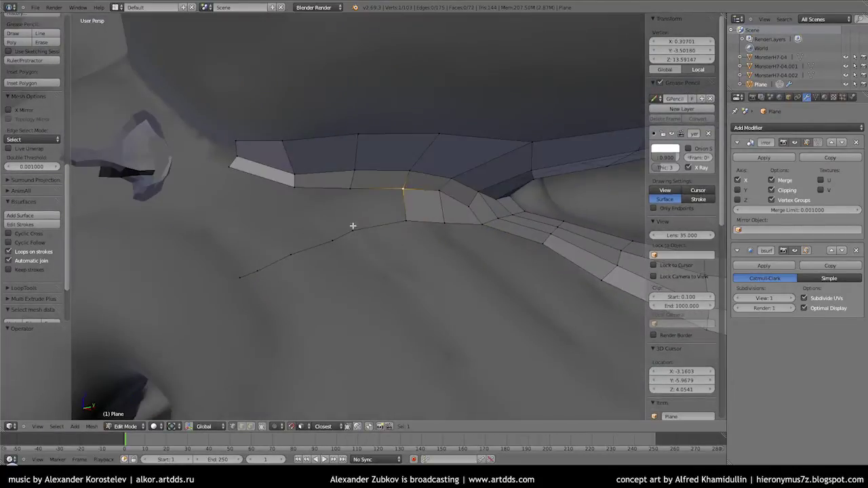
pyautogui.press('g')
pyautogui.click(285, 217)
pyautogui.press('f')
pyautogui.moveTo(285, 216); pyautogui.dragTo(363, 204, button='middle')
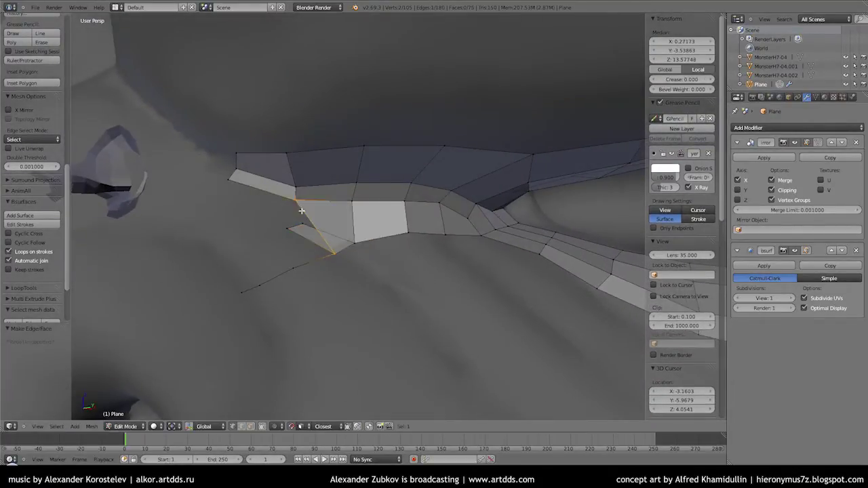
pyautogui.press('f')
pyautogui.moveTo(302, 211); pyautogui.dragTo(318, 233, button='middle')
pyautogui.moveTo(337, 196); pyautogui.dragTo(300, 223, button='middle')
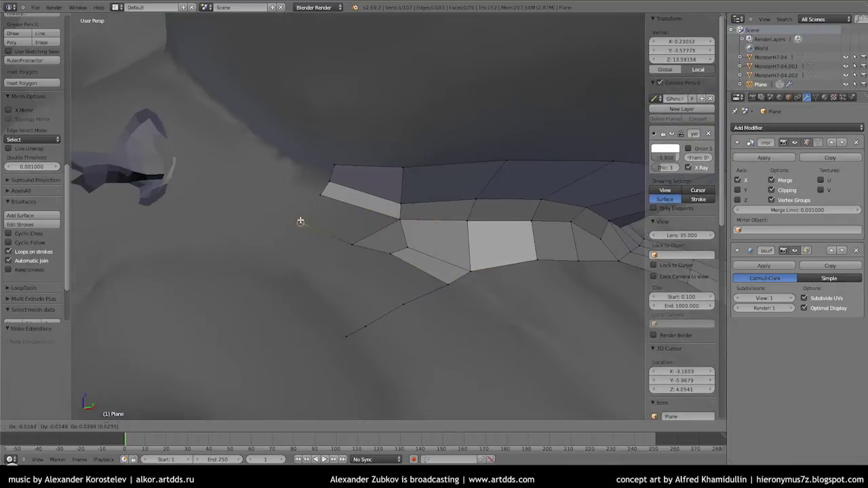
pyautogui.press('f')
pyautogui.moveTo(294, 190); pyautogui.dragTo(391, 258, button='middle')
# Step: Adjust a vertex, extrude a strip and join the patch corner with an edge
pyautogui.rightClick(398, 218)
pyautogui.press('g')
pyautogui.click(404, 218)
pyautogui.moveTo(405, 217)
pyautogui.mouseDown(button='middle')
pyautogui.moveTo(366, 242)
pyautogui.moveTo(360, 221)
pyautogui.moveTo(373, 239)
pyautogui.moveTo(337, 196)
pyautogui.mouseUp(button='middle')
pyautogui.press('e')
pyautogui.press('e')
pyautogui.click(342, 251)
pyautogui.click(287, 228)
pyautogui.press('f')
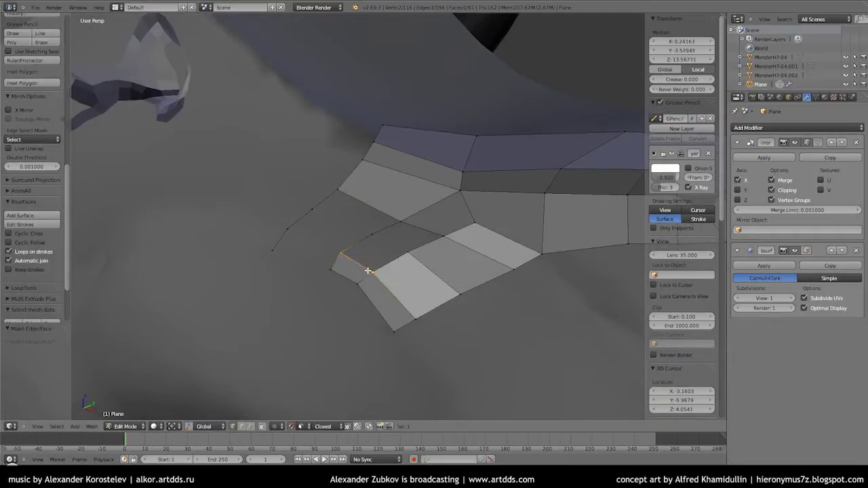
# Step: Move the dangling end vertex into place in the eye socket and extrude from it
pyautogui.press('Tab')
pyautogui.press('Tab')
pyautogui.moveTo(330, 244)
pyautogui.mouseDown(button='middle')
pyautogui.moveTo(345, 179)
pyautogui.moveTo(339, 210)
pyautogui.moveTo(352, 194)
pyautogui.moveTo(345, 228)
pyautogui.moveTo(353, 218)
pyautogui.moveTo(311, 186)
pyautogui.mouseUp(button='middle')
pyautogui.rightClick(312, 186)
pyautogui.press('g')
pyautogui.moveTo(377, 217)
pyautogui.mouseDown(button='middle')
pyautogui.moveTo(374, 236)
pyautogui.moveTo(458, 194)
pyautogui.moveTo(460, 209)
pyautogui.moveTo(439, 217)
pyautogui.moveTo(456, 231)
pyautogui.mouseUp(button='middle')
pyautogui.press('e')
pyautogui.click(441, 222)
pyautogui.click(254, 278)
# Step: Extrude further vertices from the eye rim and fill faces along it
pyautogui.moveTo(254, 278)
pyautogui.mouseDown(button='middle')
pyautogui.moveTo(245, 244)
pyautogui.moveTo(319, 249)
pyautogui.moveTo(443, 208)
pyautogui.moveTo(409, 243)
pyautogui.moveTo(502, 183)
pyautogui.mouseUp(button='middle')
pyautogui.press('e')
pyautogui.click(247, 239)
pyautogui.press('f')
pyautogui.rightClick(507, 180)
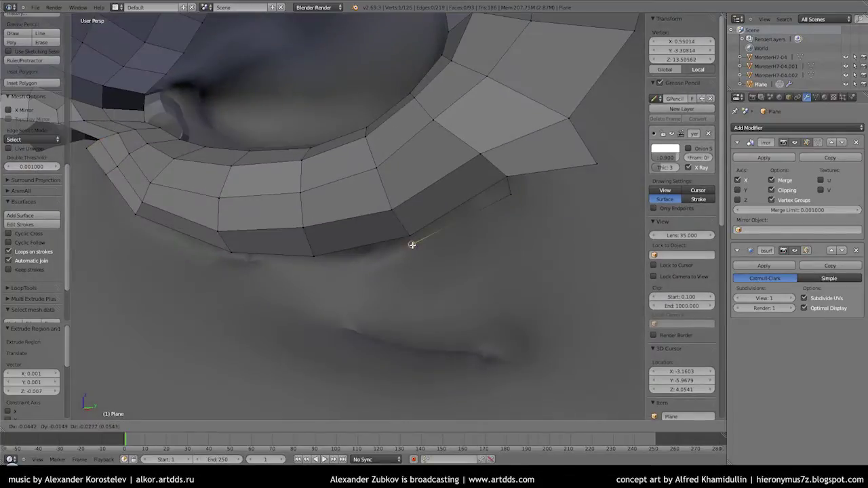
pyautogui.click(228, 260)
pyautogui.moveTo(228, 259); pyautogui.dragTo(405, 250, button='middle')
pyautogui.press('e')
pyautogui.click(336, 211)
pyautogui.moveTo(337, 211)
pyautogui.mouseDown(button='middle')
pyautogui.moveTo(445, 232)
pyautogui.moveTo(426, 233)
pyautogui.mouseUp(button='middle')
# Step: Shade the whole retopology mesh smooth from the W specials menu
pyautogui.press('a')
pyautogui.press('w')
pyautogui.click(441, 249)
pyautogui.press('a')
# Step: Move a rim vertex and fill faces along a new outer vertex chain
pyautogui.scroll(3, 374, 242)
pyautogui.rightClick(421, 195)
pyautogui.press('g')
pyautogui.click(426, 199)
pyautogui.press('f')
pyautogui.moveTo(494, 199)
pyautogui.mouseDown(button='middle')
pyautogui.moveTo(447, 206)
pyautogui.moveTo(407, 74)
pyautogui.mouseUp(button='middle')
pyautogui.click(465, 195)
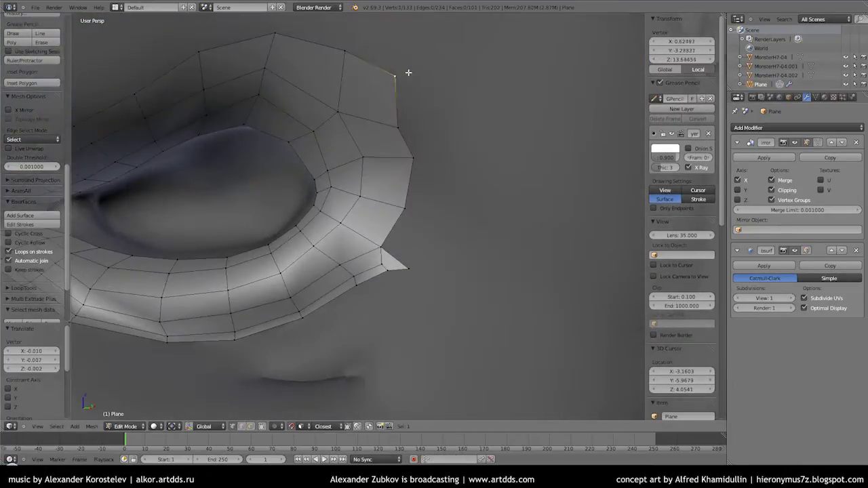
pyautogui.keyDown('ctrl'); pyautogui.click(413, 86); pyautogui.keyUp('ctrl')
pyautogui.press('f')
# Step: Reposition a vertex near the eye and fill a face beside it
pyautogui.keyDown('ctrl'); pyautogui.click(454, 190); pyautogui.keyUp('ctrl')
pyautogui.press('f')
pyautogui.rightClick(407, 153)
pyautogui.moveTo(428, 224)
pyautogui.mouseDown(button='middle')
pyautogui.moveTo(407, 156)
pyautogui.moveTo(490, 163)
pyautogui.mouseUp(button='middle')
pyautogui.press('g')
pyautogui.click(413, 146)
# Step: Fill faces between selected pairs of vertices along the eye rim
pyautogui.moveTo(390, 222); pyautogui.dragTo(339, 233, button='middle')
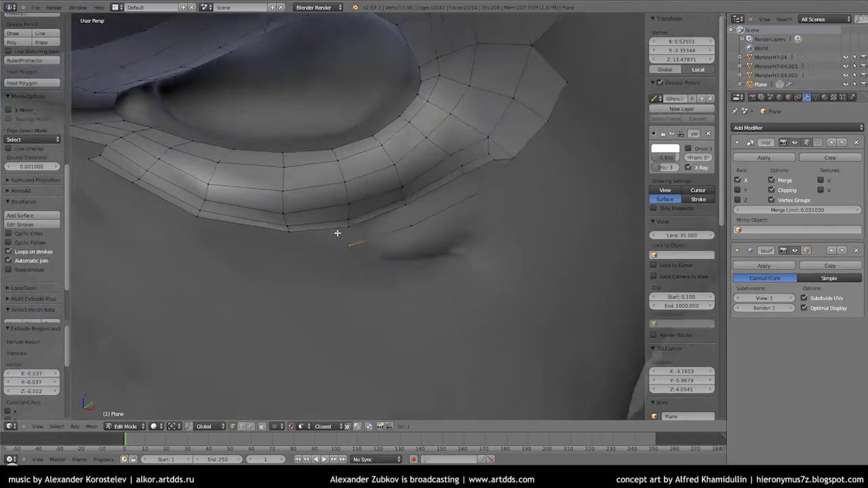
pyautogui.moveTo(200, 233)
pyautogui.mouseDown(button='middle')
pyautogui.moveTo(326, 242)
pyautogui.moveTo(451, 286)
pyautogui.moveTo(321, 177)
pyautogui.moveTo(446, 204)
pyautogui.mouseUp(button='middle')
pyautogui.keyDown('shift'); pyautogui.rightClick(287, 209); pyautogui.keyUp('shift')
pyautogui.press('f')
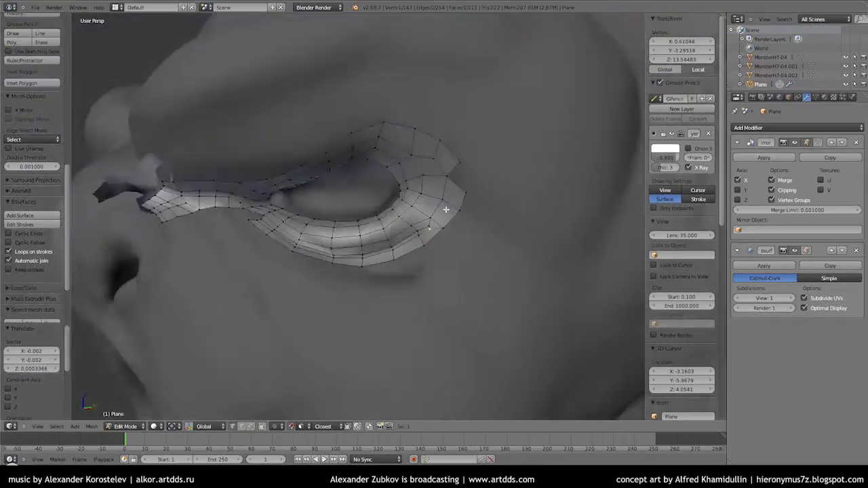
pyautogui.scroll(3, 403, 252)
pyautogui.press('f')
# Step: Extrude a vertex from the mesh edge, position it and join it with an edge
pyautogui.moveTo(411, 242)
pyautogui.mouseDown(button='middle')
pyautogui.moveTo(431, 227)
pyautogui.moveTo(382, 246)
pyautogui.mouseUp(button='middle')
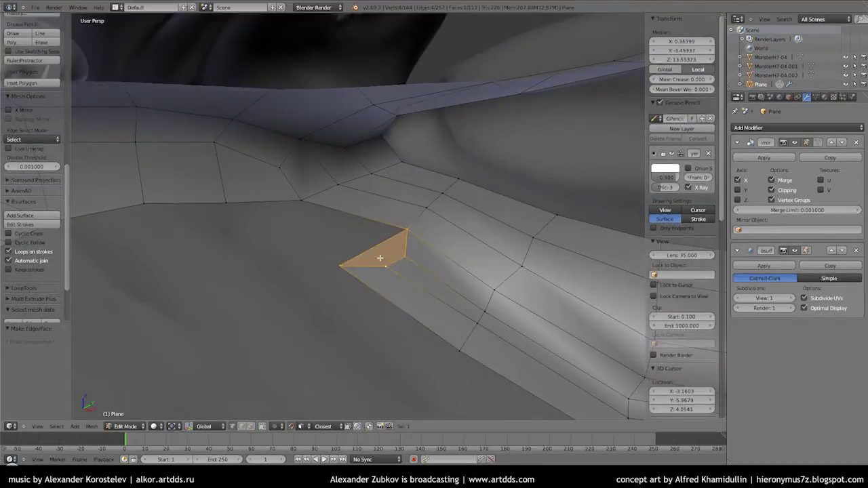
pyautogui.press('e')
pyautogui.press('g')
pyautogui.moveTo(376, 259); pyautogui.dragTo(359, 219, button='middle')
pyautogui.click(228, 275)
pyautogui.keyDown('shift'); pyautogui.rightClick(350, 217); pyautogui.keyUp('shift')
pyautogui.press('f')
# Step: Inspect the eye patch in local view, then return to mesh editing
pyautogui.press('Tab')
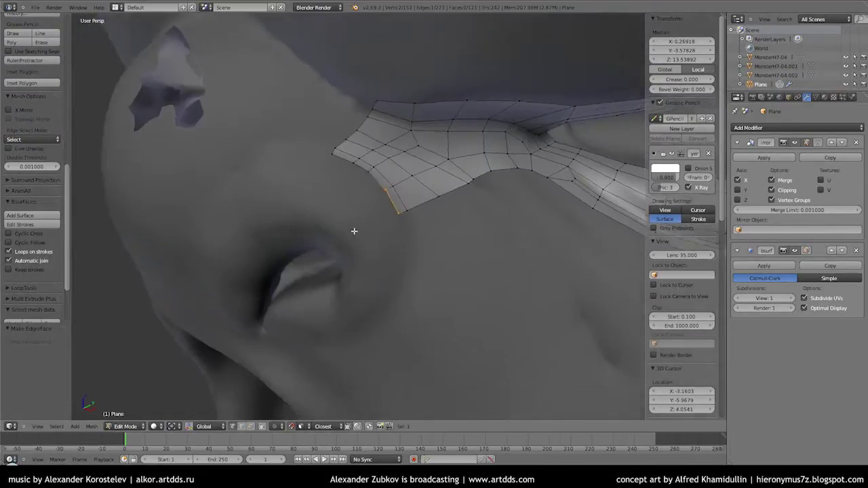
pyautogui.press('KP_Divide')
pyautogui.scroll(3, 337, 209)
pyautogui.press('KP_Divide')
pyautogui.press('Tab')
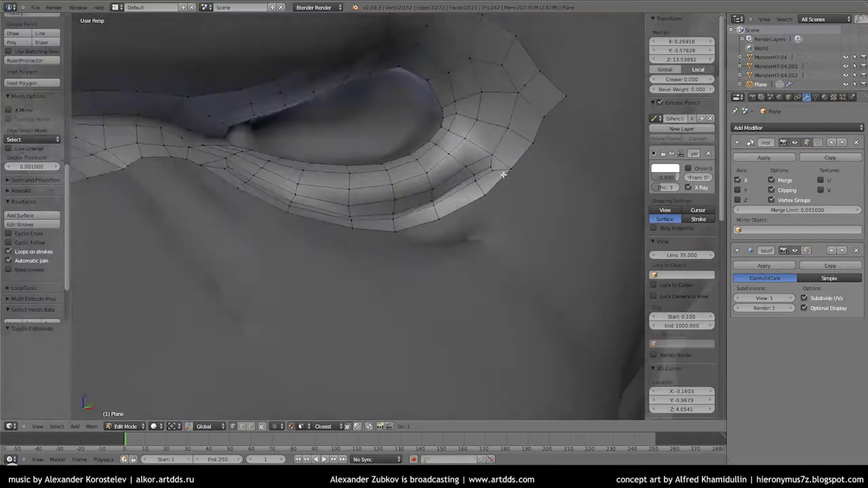
pyautogui.scroll(-5, 520, 163)
pyautogui.scroll(5, 427, 188)
pyautogui.moveTo(427, 187)
pyautogui.mouseDown(button='middle')
pyautogui.moveTo(425, 169)
pyautogui.moveTo(287, 204)
pyautogui.mouseUp(button='middle')
# Step: Convert the drawn stroke into a mesh strip beside the eye patch with Bsurfaces Add Surface
pyautogui.press('a')
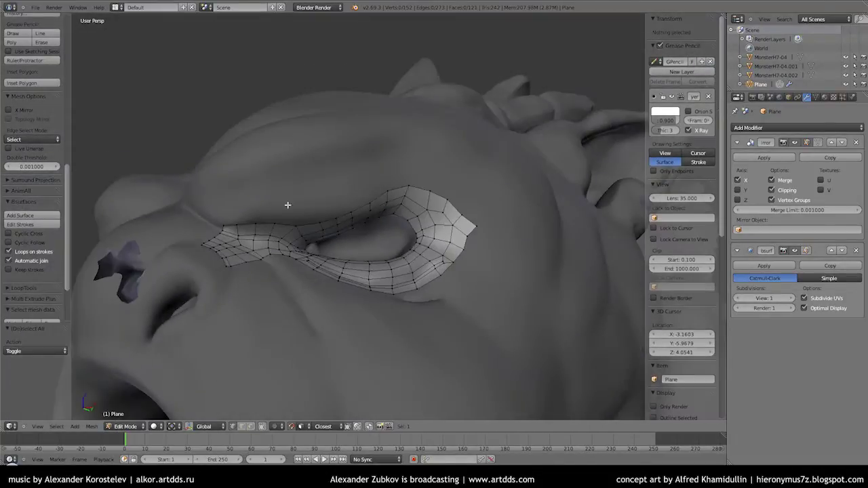
pyautogui.click(32, 215)
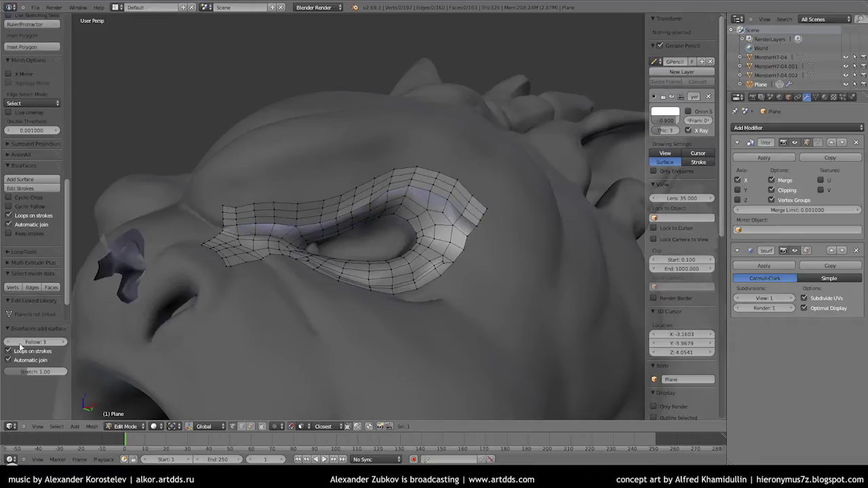
pyautogui.moveTo(285, 224)
pyautogui.mouseDown(button='middle')
pyautogui.moveTo(333, 209)
pyautogui.moveTo(262, 211)
pyautogui.moveTo(383, 219)
pyautogui.mouseUp(button='middle')
pyautogui.press('a')
pyautogui.press('w')
pyautogui.press('a')
# Step: Draw a guide stroke above the strip and turn it into new surface faces
pyautogui.moveTo(384, 218); pyautogui.dragTo(386, 216, button='right')
pyautogui.moveTo(353, 224); pyautogui.dragTo(318, 229, button='middle')
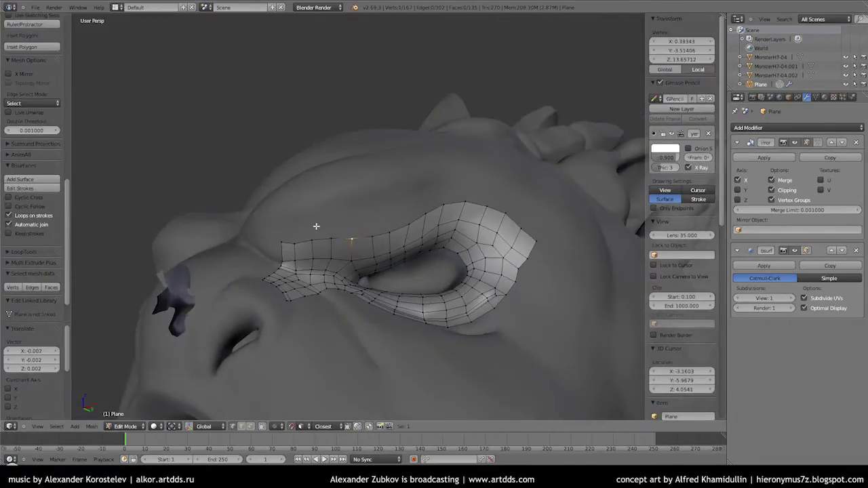
pyautogui.press('a')
pyautogui.moveTo(283, 222); pyautogui.dragTo(381, 204)
pyautogui.press('e')
pyautogui.moveTo(549, 218)
pyautogui.mouseDown(button='middle')
pyautogui.moveTo(344, 269)
pyautogui.moveTo(407, 265)
pyautogui.mouseUp(button='middle')
pyautogui.press('a')
pyautogui.press('Tab')
pyautogui.press('Tab')
pyautogui.press('a')
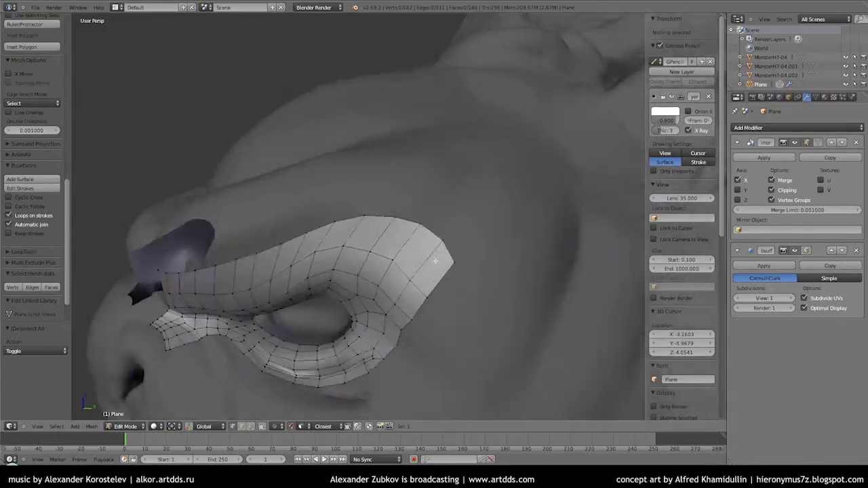
# Step: Reposition the strip's tip vertex
pyautogui.scroll(3, 407, 264)
pyautogui.moveTo(476, 266); pyautogui.dragTo(478, 268, button='right')
pyautogui.click(305, 187)
pyautogui.moveTo(305, 187); pyautogui.dragTo(368, 224, button='middle')
pyautogui.scroll(-3, 382, 238)
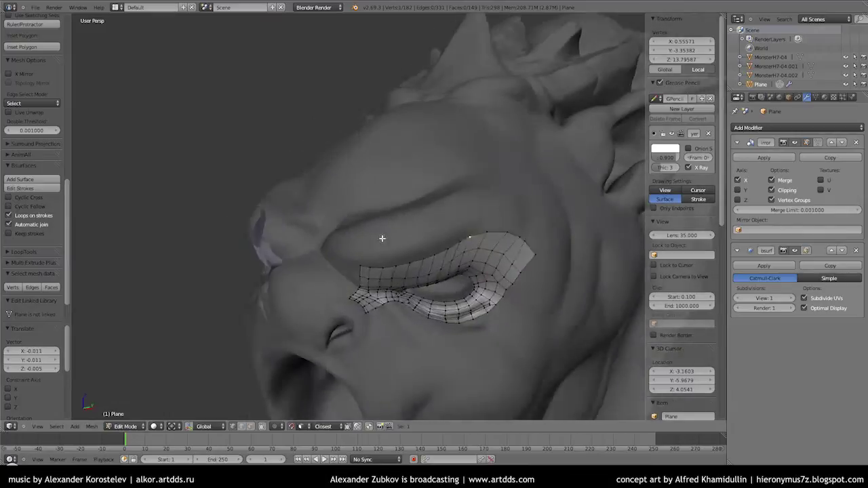
# Step: Draw a second guide stroke over the brow and build a surface grid from both strokes
pyautogui.press('a')
pyautogui.moveTo(465, 174); pyautogui.dragTo(561, 253, button='middle')
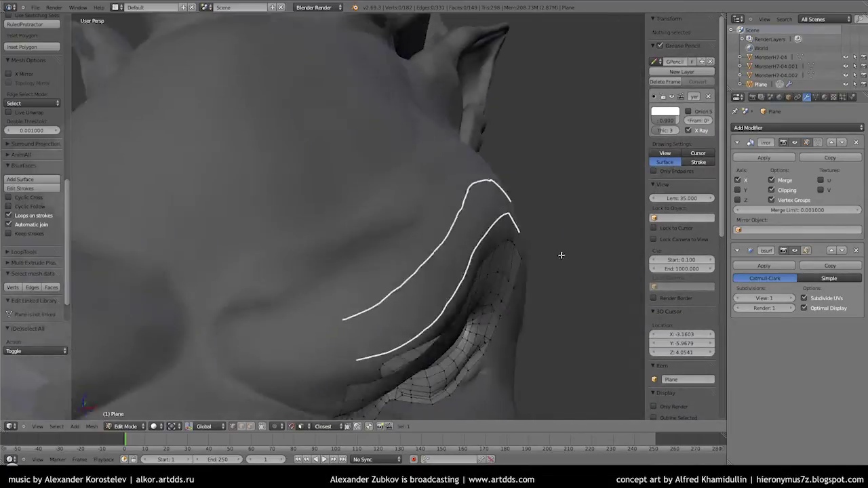
pyautogui.press('e')
pyautogui.scroll(3, 285, 238)
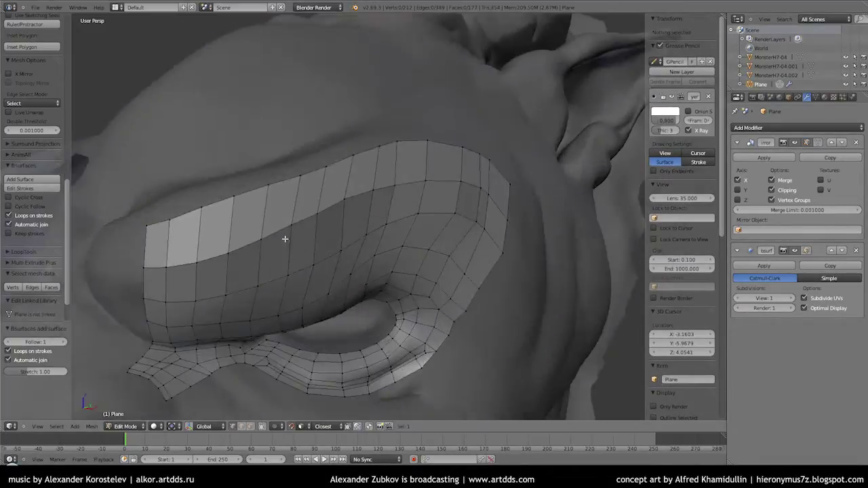
pyautogui.moveTo(285, 238); pyautogui.dragTo(252, 226, button='middle')
pyautogui.scroll(-3, 233, 227)
# Step: Inspect the brow patch in Object Mode, then move a vertex near the mesh edge
pyautogui.press('Tab')
pyautogui.scroll(3, 234, 225)
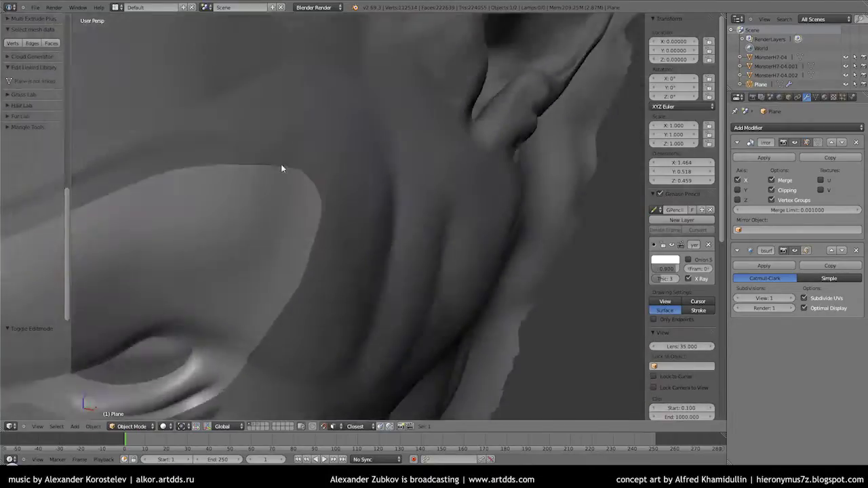
pyautogui.press('Tab')
pyautogui.rightClick(307, 217)
pyautogui.click(302, 329)
pyautogui.moveTo(302, 329)
pyautogui.mouseDown(button='middle')
pyautogui.moveTo(320, 171)
pyautogui.moveTo(316, 278)
pyautogui.moveTo(293, 213)
pyautogui.moveTo(352, 188)
pyautogui.mouseUp(button='middle')
pyautogui.press('a')
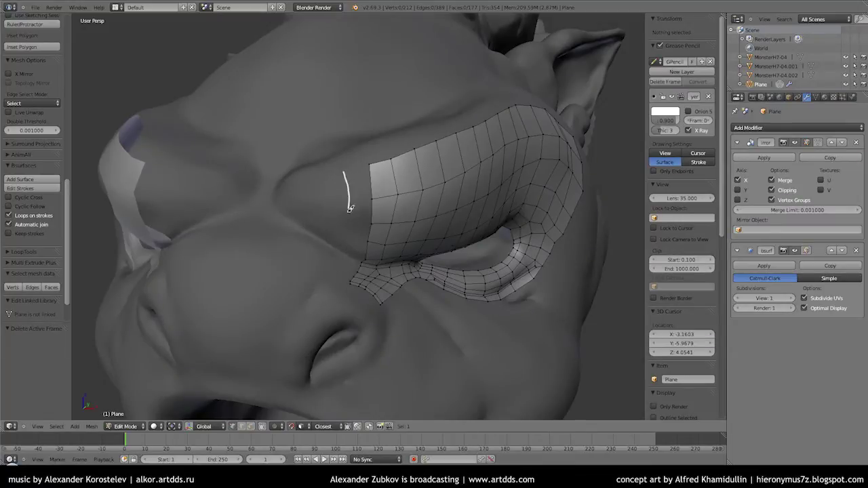
# Step: Generate surface faces from the drawn stroke and apply Shade Smooth to the whole mesh
pyautogui.click(33, 179)
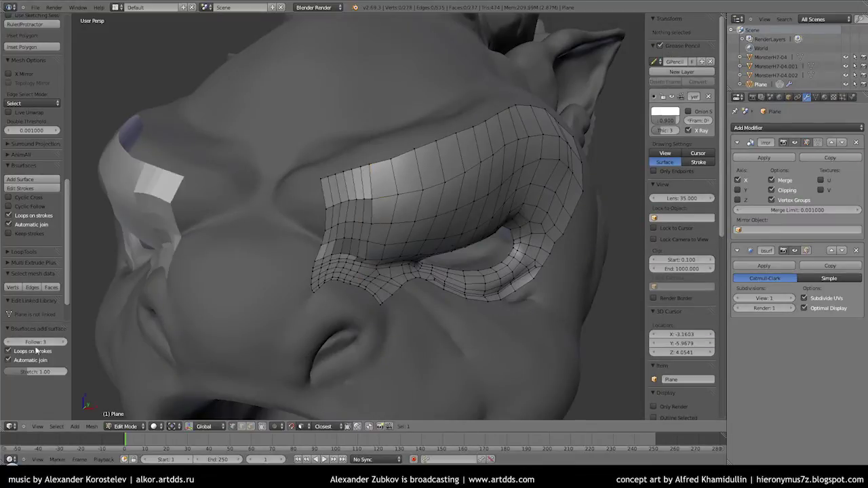
pyautogui.press('a')
pyautogui.press('w')
pyautogui.click(455, 269)
pyautogui.moveTo(374, 222)
pyautogui.mouseDown(button='middle')
pyautogui.moveTo(318, 221)
pyautogui.moveTo(353, 251)
pyautogui.mouseUp(button='middle')
pyautogui.scroll(3, 318, 221)
# Step: Move vertices on the strip's edge and corner into place
pyautogui.press('a')
pyautogui.rightClick(369, 243)
pyautogui.press('g')
pyautogui.click(370, 242)
pyautogui.rightClick(353, 251)
pyautogui.press('g')
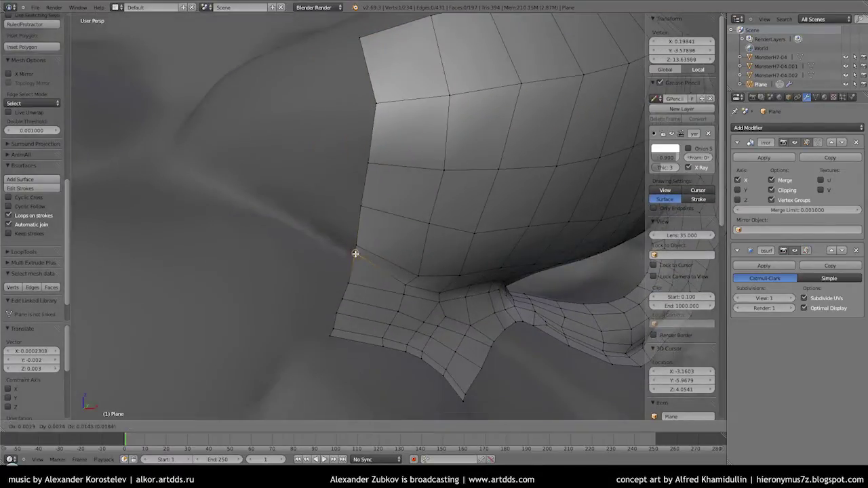
pyautogui.moveTo(383, 145); pyautogui.dragTo(343, 287, button='middle')
pyautogui.press('g')
pyautogui.click(326, 351)
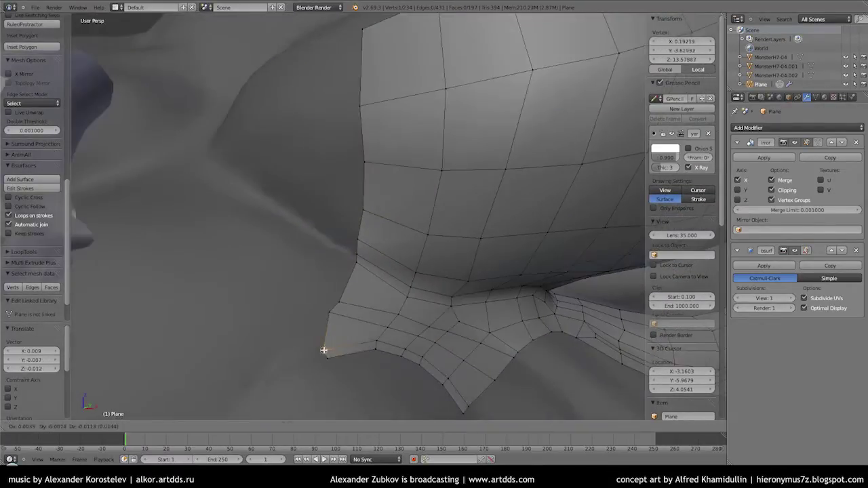
# Step: Nudge more strip vertices to follow the head surface
pyautogui.moveTo(326, 351); pyautogui.dragTo(314, 270, button='middle')
pyautogui.click(321, 234)
pyautogui.moveTo(320, 234)
pyautogui.mouseDown(button='middle')
pyautogui.moveTo(310, 190)
pyautogui.moveTo(289, 271)
pyautogui.mouseUp(button='middle')
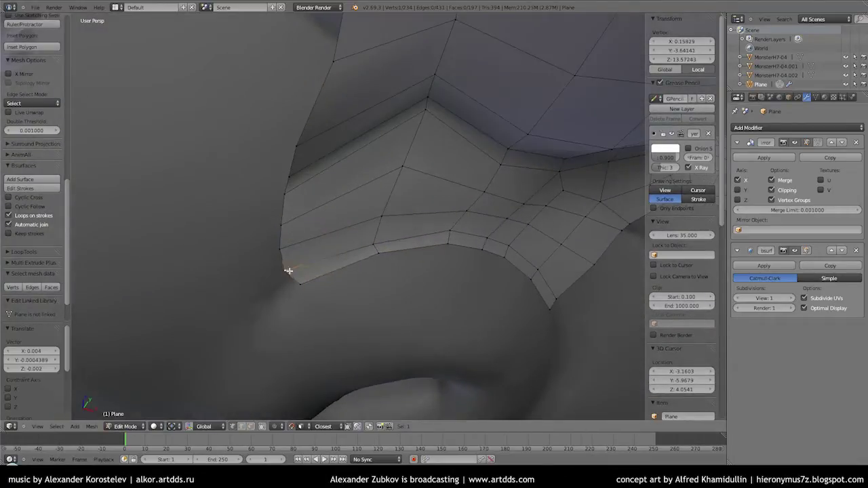
pyautogui.moveTo(287, 241)
pyautogui.mouseDown(button='middle')
pyautogui.moveTo(351, 81)
pyautogui.moveTo(313, 316)
pyautogui.mouseUp(button='middle')
pyautogui.press('g')
pyautogui.click(326, 236)
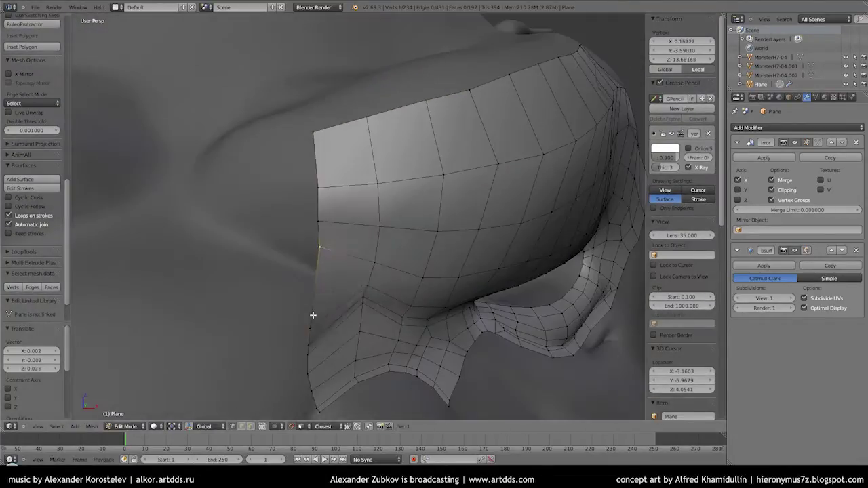
pyautogui.click(321, 262)
pyautogui.moveTo(321, 263)
pyautogui.mouseDown(button='middle')
pyautogui.moveTo(287, 309)
pyautogui.moveTo(378, 245)
pyautogui.moveTo(319, 240)
pyautogui.moveTo(302, 251)
pyautogui.mouseUp(button='middle')
pyautogui.click(298, 324)
# Step: Extrude a vertex from the mesh's left edge and fill new faces between it and the edge
pyautogui.press('f')
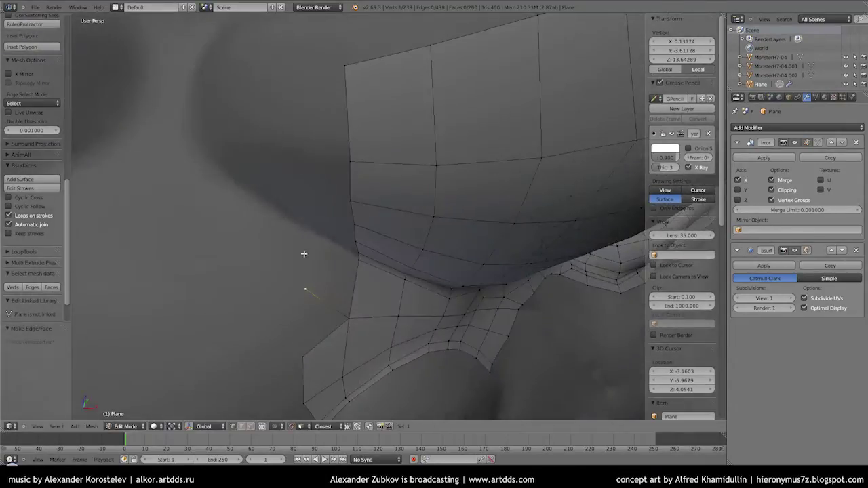
pyautogui.press('e')
pyautogui.moveTo(303, 106)
pyautogui.mouseDown(button='middle')
pyautogui.moveTo(318, 161)
pyautogui.moveTo(305, 283)
pyautogui.moveTo(332, 242)
pyautogui.mouseUp(button='middle')
pyautogui.press('f')
pyautogui.press('Tab')
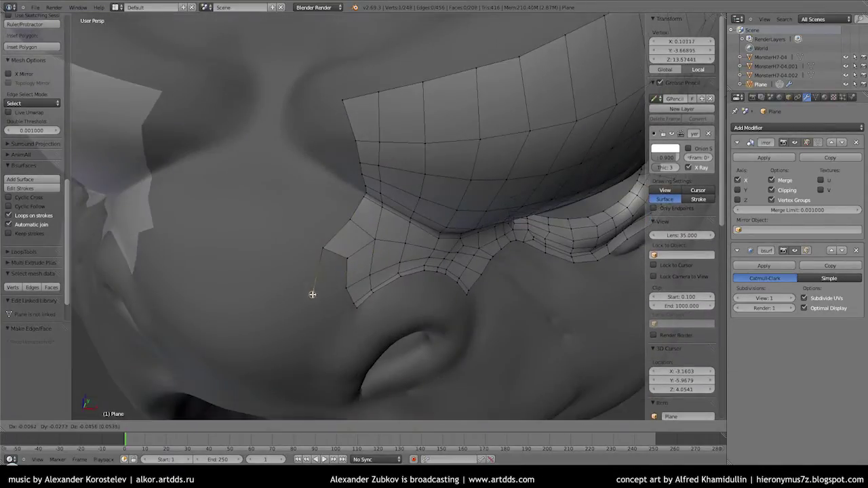
pyautogui.moveTo(324, 333)
pyautogui.mouseDown(button='middle')
pyautogui.moveTo(289, 265)
pyautogui.moveTo(302, 278)
pyautogui.moveTo(310, 237)
pyautogui.mouseUp(button='middle')
pyautogui.press('Tab')
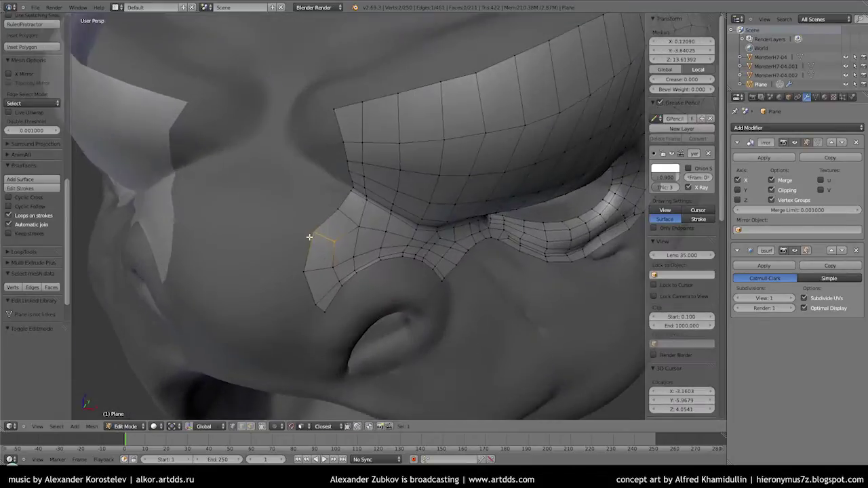
pyautogui.scroll(3, 360, 163)
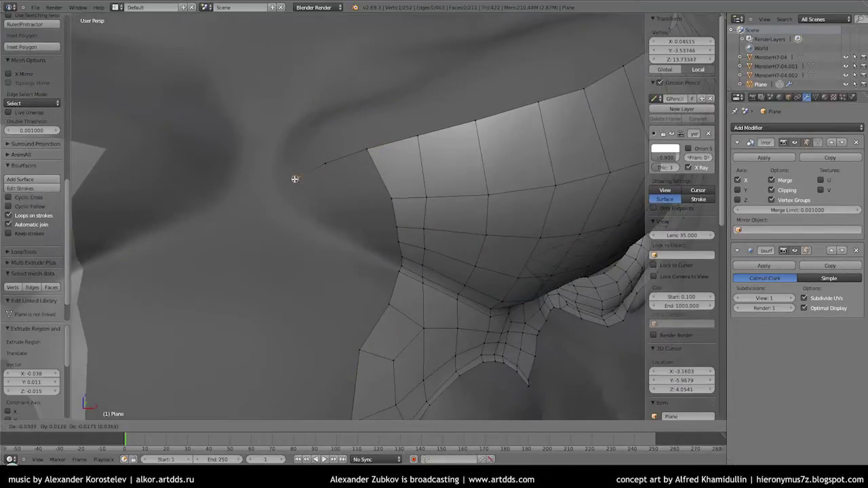
pyautogui.press('f')
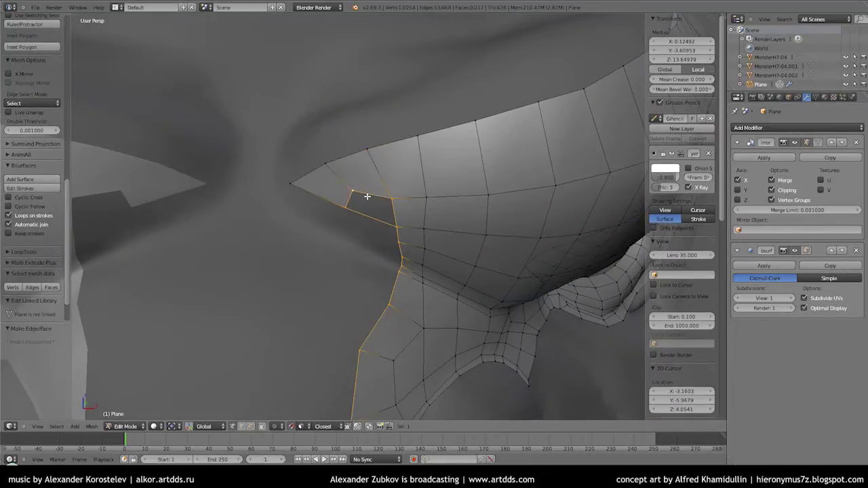
# Step: Join the strip's corner vertices with an edge and run Remove Doubles on the whole mesh
pyautogui.rightClick(394, 227)
pyautogui.press('g')
pyautogui.click(292, 183)
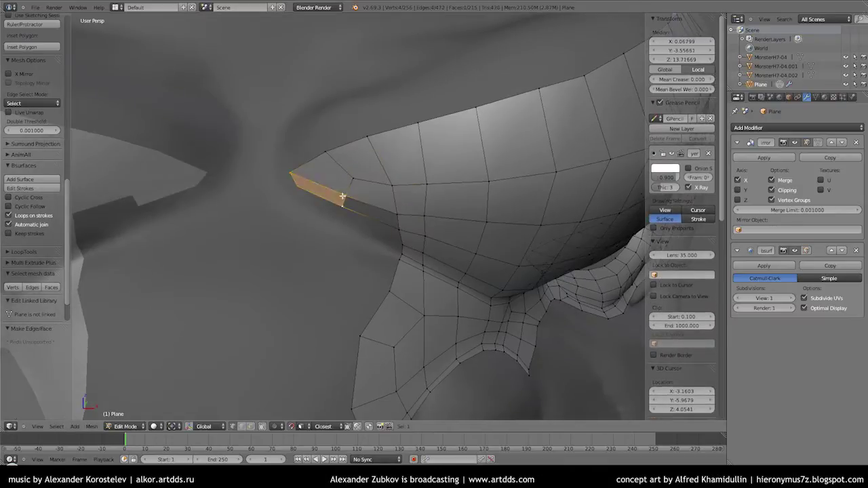
pyautogui.keyDown('shift'); pyautogui.rightClick(340, 214); pyautogui.keyUp('shift')
pyautogui.press('f')
pyautogui.press('a')
pyautogui.press('w')
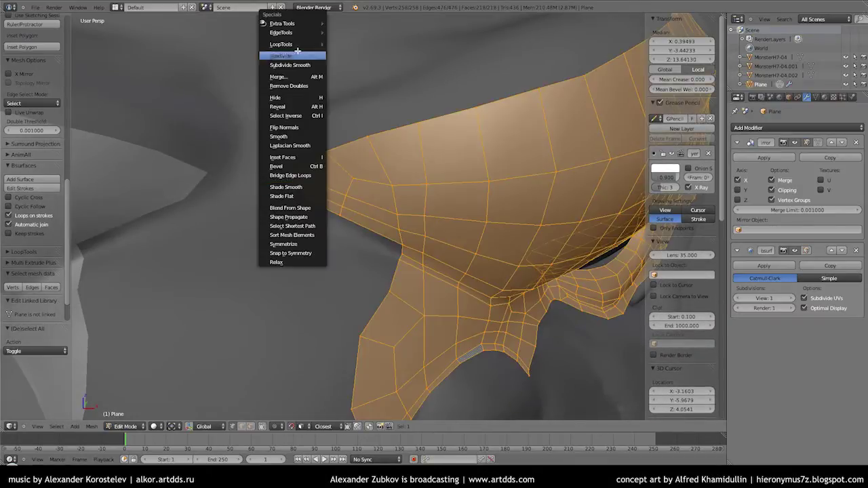
pyautogui.click(289, 86)
# Step: Adjust a corner vertex and delete the two stray vertices
pyautogui.rightClick(392, 224)
pyautogui.scroll(3, 323, 171)
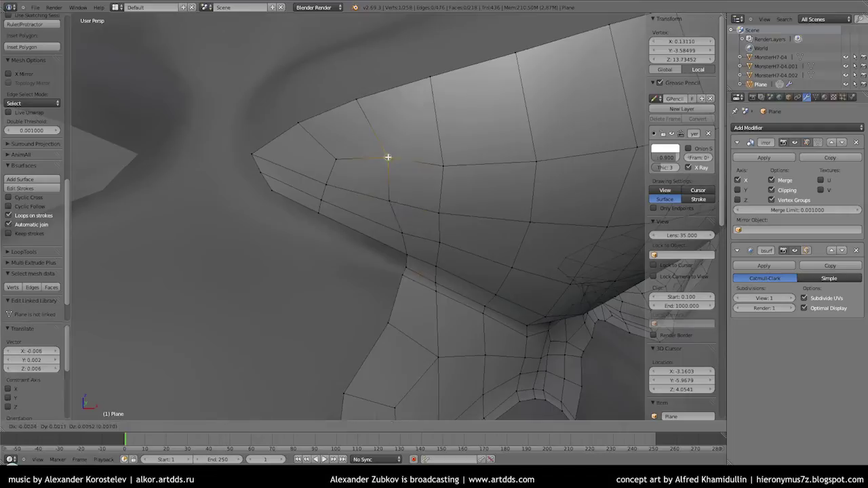
pyautogui.click(326, 202)
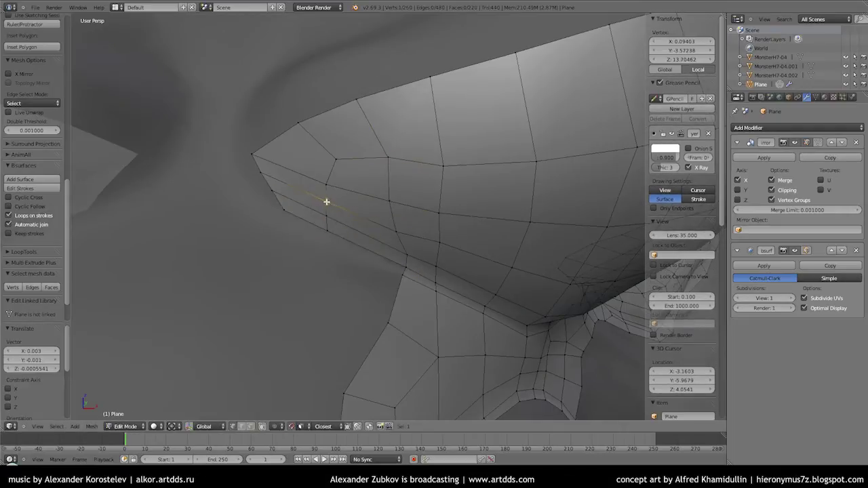
pyautogui.press('x')
pyautogui.click(271, 190)
# Step: Fill faces and extend new vertices out from the temple corner
pyautogui.rightClick(314, 201)
pyautogui.press('f')
pyautogui.press('g')
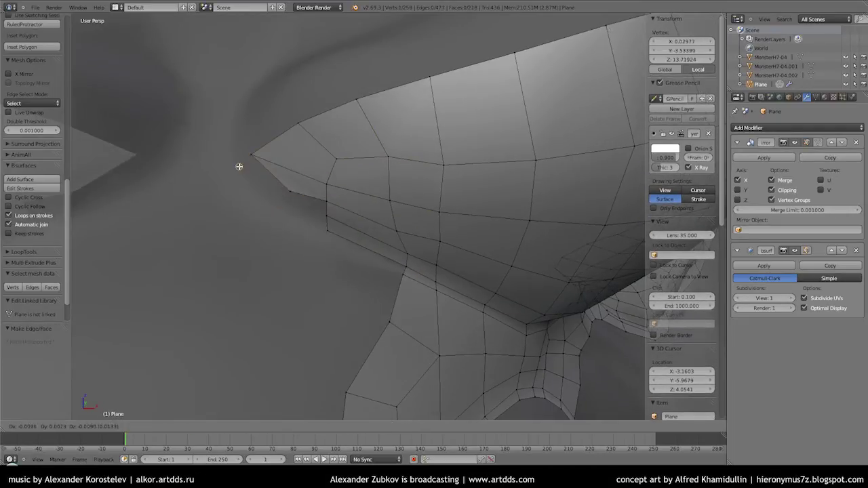
pyautogui.click(287, 203)
pyautogui.rightClick(249, 170)
pyautogui.press('f')
pyautogui.press('g')
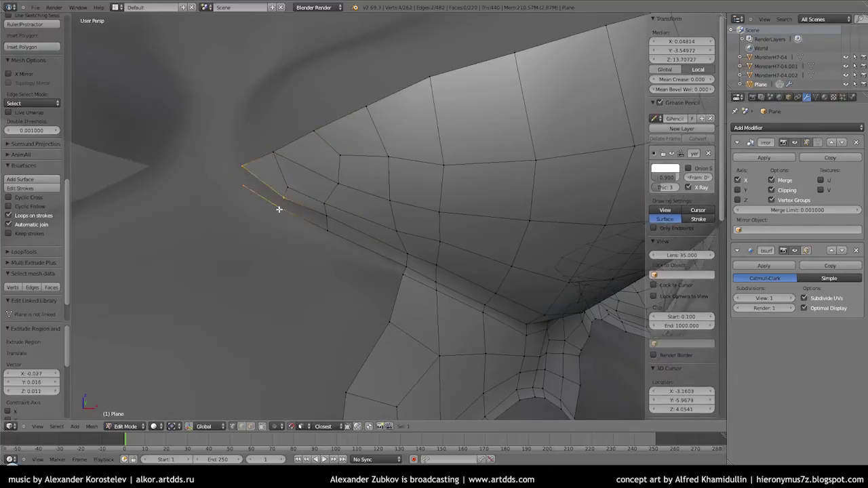
# Step: Extrude vertices from the strip's edge and corner and fill a new face between them
pyautogui.rightClick(406, 263)
pyautogui.press('e')
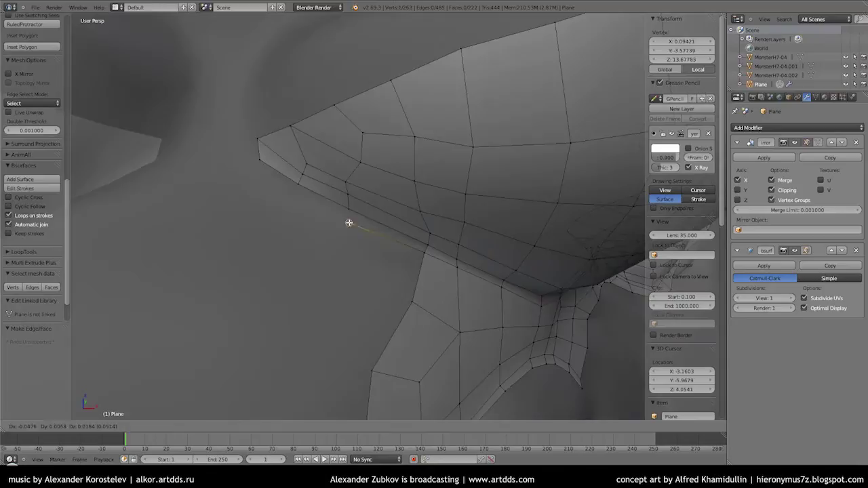
pyautogui.click(295, 202)
pyautogui.moveTo(387, 276)
pyautogui.mouseDown(button='middle')
pyautogui.moveTo(231, 215)
pyautogui.moveTo(297, 228)
pyautogui.moveTo(242, 210)
pyautogui.moveTo(318, 184)
pyautogui.moveTo(295, 206)
pyautogui.mouseUp(button='middle')
pyautogui.press('f')
pyautogui.rightClick(279, 319)
pyautogui.press('e')
pyautogui.click(248, 227)
# Step: Fill a face from the temple edge, position it, and check the smoothed surface toward the cheek
pyautogui.keyDown('shift'); pyautogui.rightClick(295, 238); pyautogui.keyUp('shift')
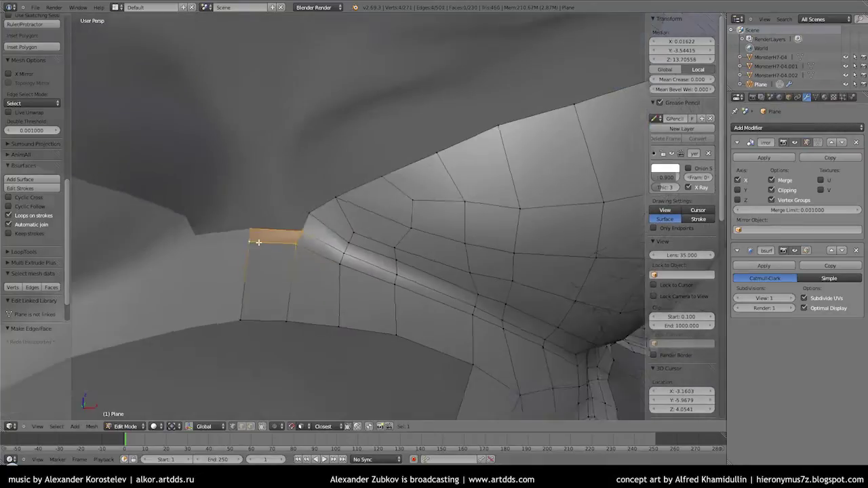
pyautogui.press('f')
pyautogui.press('g')
pyautogui.click(300, 195)
pyautogui.moveTo(319, 188); pyautogui.dragTo(336, 288, button='middle')
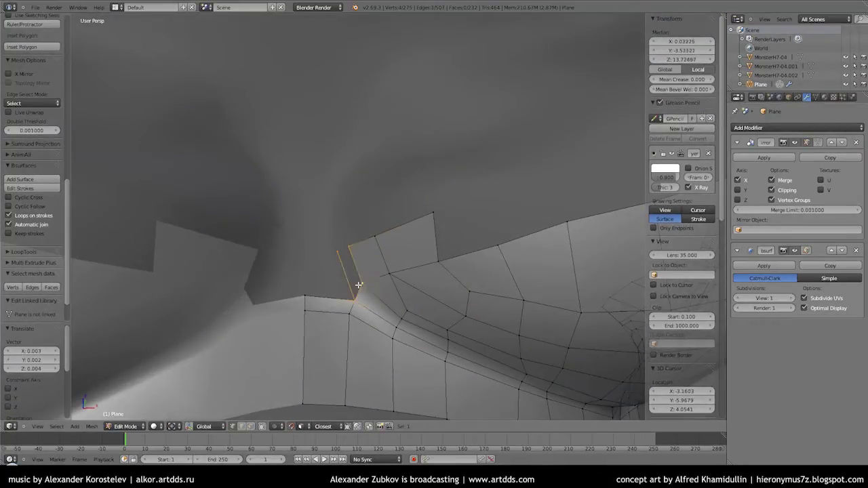
pyautogui.moveTo(304, 251); pyautogui.dragTo(310, 252, button='middle')
pyautogui.press('Tab')
pyautogui.press('Tab')
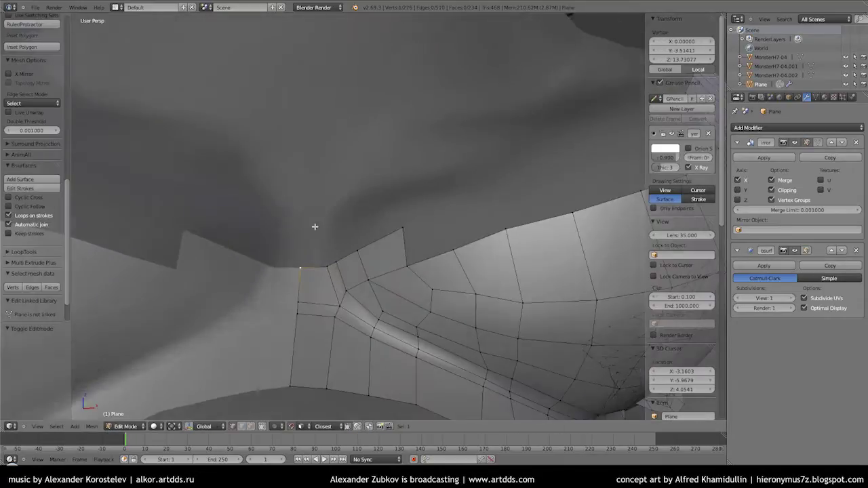
pyautogui.scroll(-4, 316, 224)
pyautogui.moveTo(499, 205); pyautogui.dragTo(407, 223, button='middle')
pyautogui.scroll(4, 382, 229)
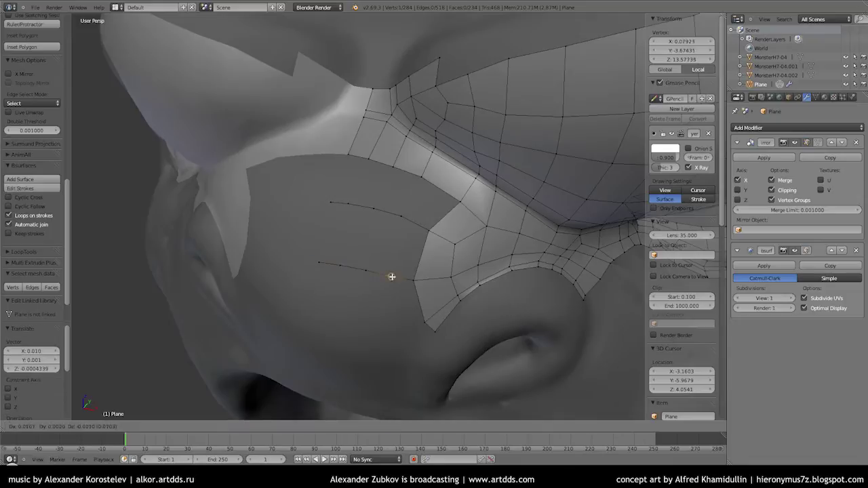
# Step: Generate the cheek surface patch from the strokes and move its vertices onto the sculpt
pyautogui.press('e')
pyautogui.moveTo(391, 277); pyautogui.dragTo(338, 193, button='middle')
pyautogui.press('Tab')
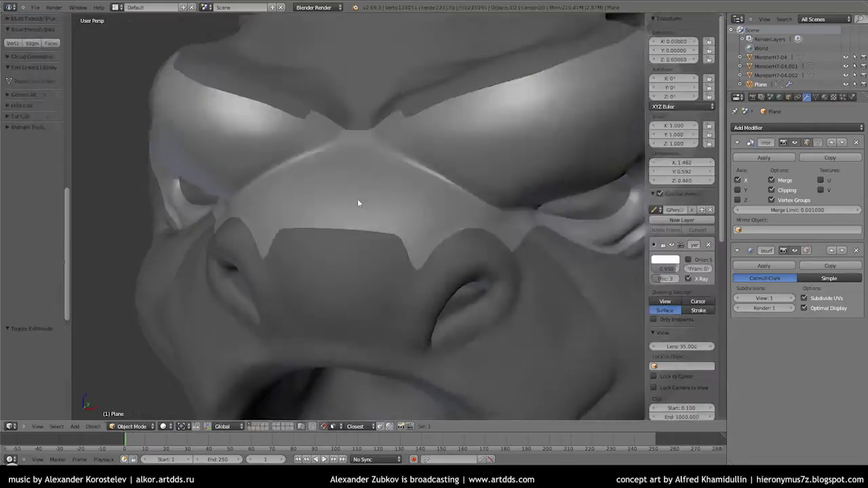
pyautogui.press('Tab')
pyautogui.scroll(3, 358, 203)
pyautogui.press('g')
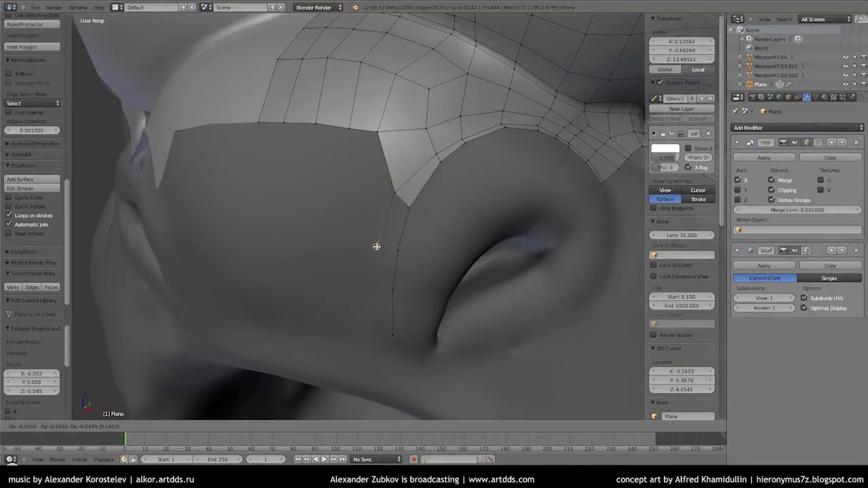
pyautogui.click(376, 246)
pyautogui.moveTo(374, 287); pyautogui.dragTo(386, 209, button='middle')
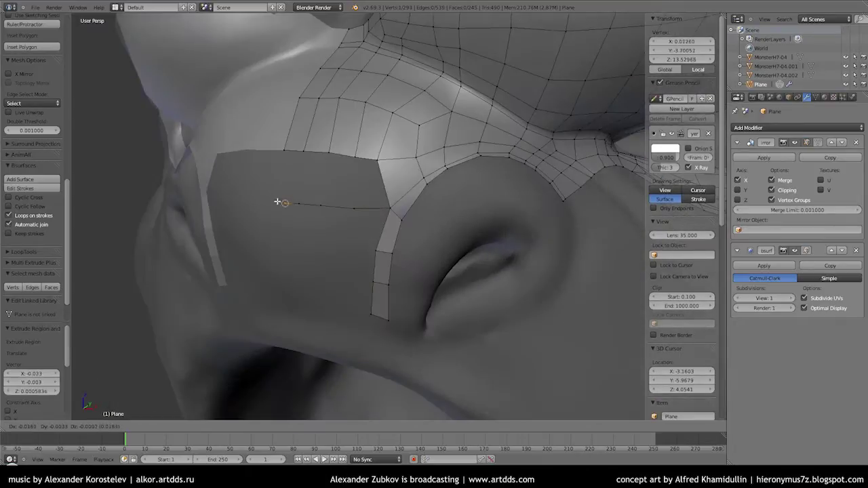
pyautogui.click(278, 201)
# Step: Fill new faces at the patch edge, recalculate normals, and place extruded and centre-line vertices
pyautogui.press('f')
pyautogui.moveTo(305, 149); pyautogui.dragTo(363, 239, button='middle')
pyautogui.press('e')
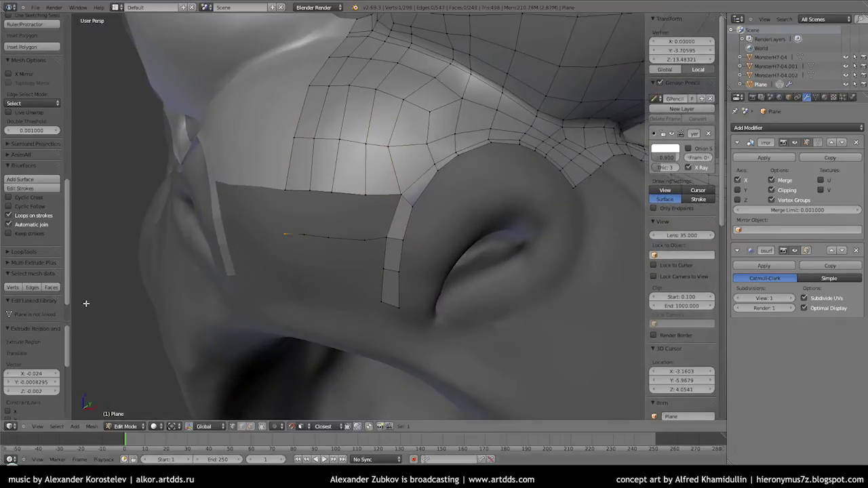
pyautogui.hotkey('ctrl', 'n')
pyautogui.moveTo(291, 233); pyautogui.dragTo(397, 209, button='middle')
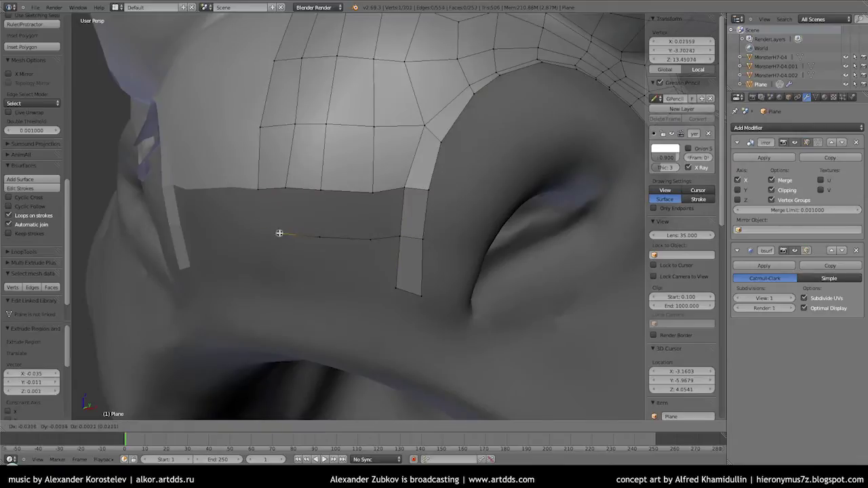
pyautogui.click(258, 233)
pyautogui.press('f')
pyautogui.rightClick(259, 233)
pyautogui.press('g')
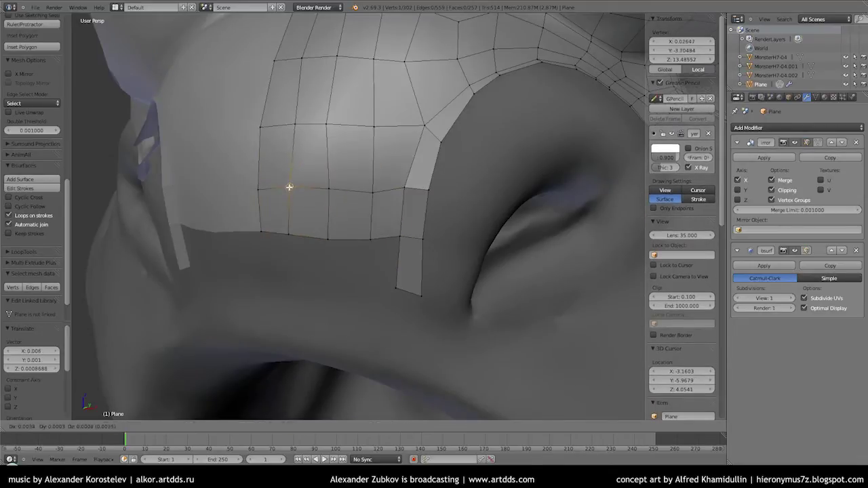
pyautogui.click(289, 188)
pyautogui.scroll(-3, 291, 142)
# Step: Apply smooth shading to the whole mesh and inspect it isolated in local view
pyautogui.moveTo(291, 141); pyautogui.dragTo(305, 184, button='middle')
pyautogui.press('a')
pyautogui.press('w')
pyautogui.click(291, 301)
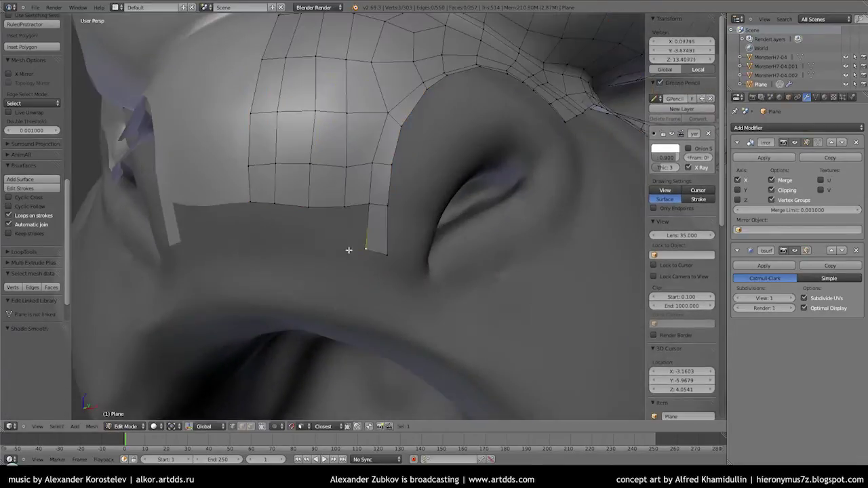
pyautogui.click(275, 246)
pyautogui.moveTo(368, 237)
pyautogui.mouseDown(button='middle')
pyautogui.moveTo(362, 246)
pyautogui.moveTo(369, 227)
pyautogui.mouseUp(button='middle')
pyautogui.press('Tab')
pyautogui.press('KP_Divide')
pyautogui.moveTo(373, 176); pyautogui.dragTo(326, 142, button='middle')
pyautogui.press('KP_Divide')
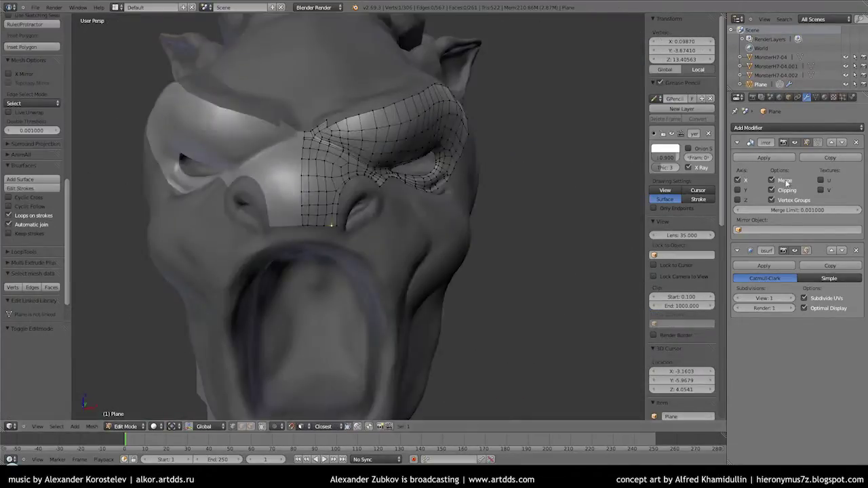
pyautogui.press('Tab')
pyautogui.moveTo(346, 176)
pyautogui.mouseDown(button='middle')
pyautogui.moveTo(355, 210)
pyautogui.moveTo(291, 252)
pyautogui.mouseUp(button='middle')
# Step: Add grid rows from a stroke below the grid with Bsurfaces (Follow 2) and fit bottom-edge vertices
pyautogui.moveTo(291, 248); pyautogui.dragTo(430, 258)
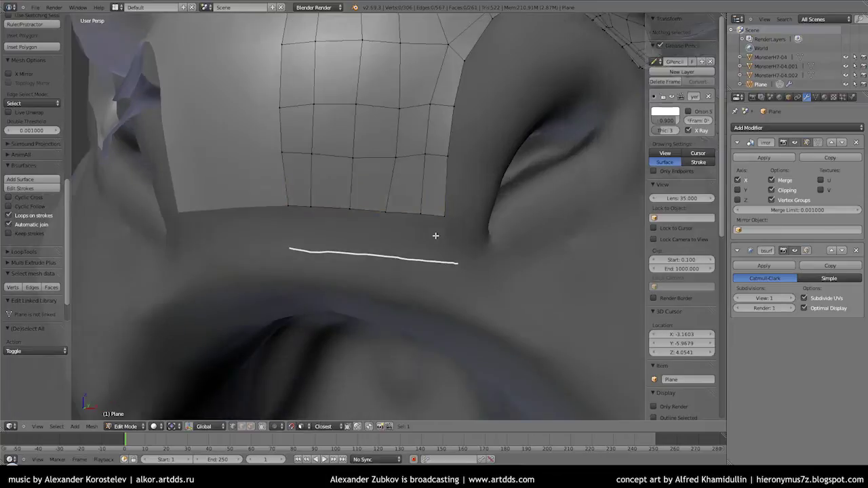
pyautogui.click(32, 179)
pyautogui.click(8, 344)
pyautogui.moveTo(253, 224); pyautogui.dragTo(249, 225, button='right')
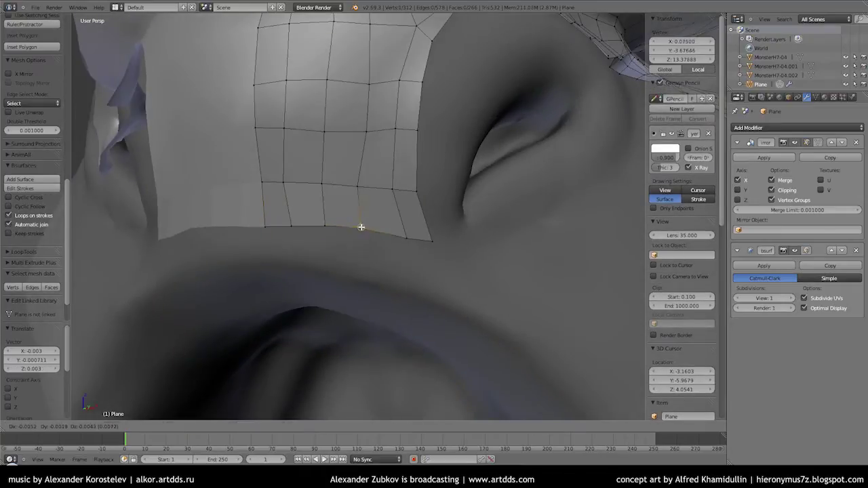
pyautogui.press('a')
pyautogui.moveTo(384, 223); pyautogui.dragTo(337, 235, button='middle')
pyautogui.moveTo(404, 235); pyautogui.dragTo(405, 238, button='right')
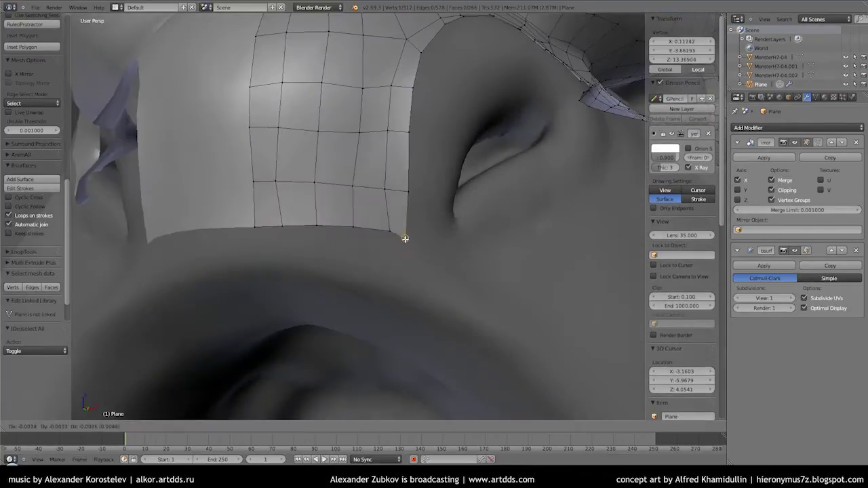
# Step: Confirm the last vertex position and save the file, overwriting it
pyautogui.click(277, 217)
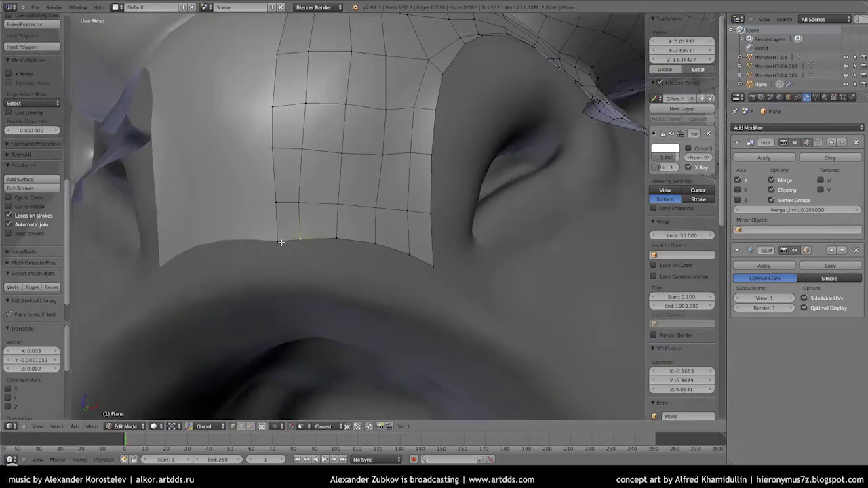
pyautogui.scroll(-5, 283, 242)
pyautogui.moveTo(319, 256)
pyautogui.mouseDown(button='middle')
pyautogui.moveTo(366, 224)
pyautogui.moveTo(392, 230)
pyautogui.mouseUp(button='middle')
pyautogui.press('Tab')
pyautogui.hotkey('ctrl', 's')
pyautogui.click(392, 229)
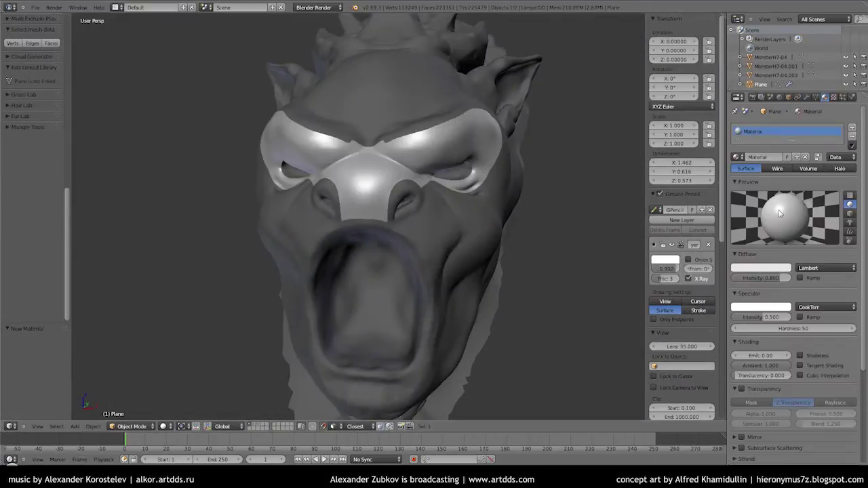
# Step: Start the ear-rim strip by extruding from the temple-edge vertex and filling its first face
pyautogui.press('Tab')
pyautogui.scroll(5, 407, 203)
pyautogui.moveTo(441, 179)
pyautogui.mouseDown(button='middle')
pyautogui.moveTo(394, 194)
pyautogui.moveTo(309, 191)
pyautogui.moveTo(378, 196)
pyautogui.mouseUp(button='middle')
pyautogui.rightClick(378, 196)
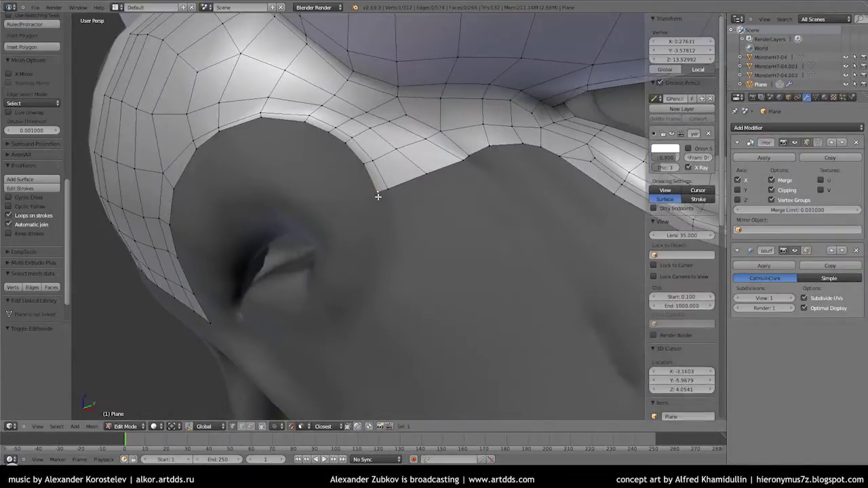
pyautogui.click(361, 315)
pyautogui.moveTo(360, 315); pyautogui.dragTo(384, 263, button='middle')
pyautogui.click(294, 318)
pyautogui.moveTo(294, 318); pyautogui.dragTo(426, 179, button='middle')
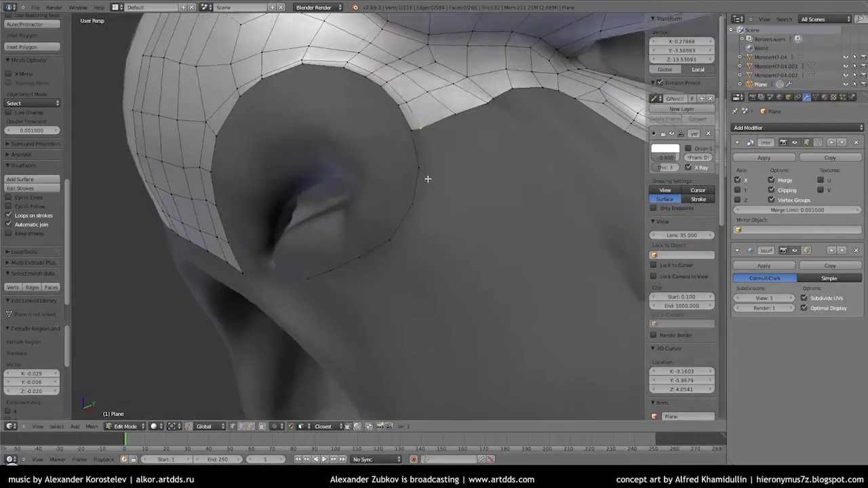
pyautogui.moveTo(399, 244)
pyautogui.mouseDown(button='middle')
pyautogui.moveTo(310, 316)
pyautogui.moveTo(371, 216)
pyautogui.moveTo(452, 209)
pyautogui.moveTo(519, 175)
pyautogui.moveTo(514, 145)
pyautogui.moveTo(419, 175)
pyautogui.moveTo(399, 208)
pyautogui.moveTo(374, 167)
pyautogui.moveTo(316, 204)
pyautogui.moveTo(326, 227)
pyautogui.mouseUp(button='middle')
pyautogui.click(307, 321)
pyautogui.press('f')
# Step: Add a vertex along the ear rim, fill a face at the strip's end, and save
pyautogui.click(529, 143)
pyautogui.press('a')
pyautogui.press('a')
pyautogui.press('f')
pyautogui.moveTo(283, 180)
pyautogui.mouseDown(button='middle')
pyautogui.moveTo(409, 192)
pyautogui.moveTo(460, 166)
pyautogui.moveTo(417, 120)
pyautogui.moveTo(349, 133)
pyautogui.mouseUp(button='middle')
pyautogui.hotkey('ctrl', 's')
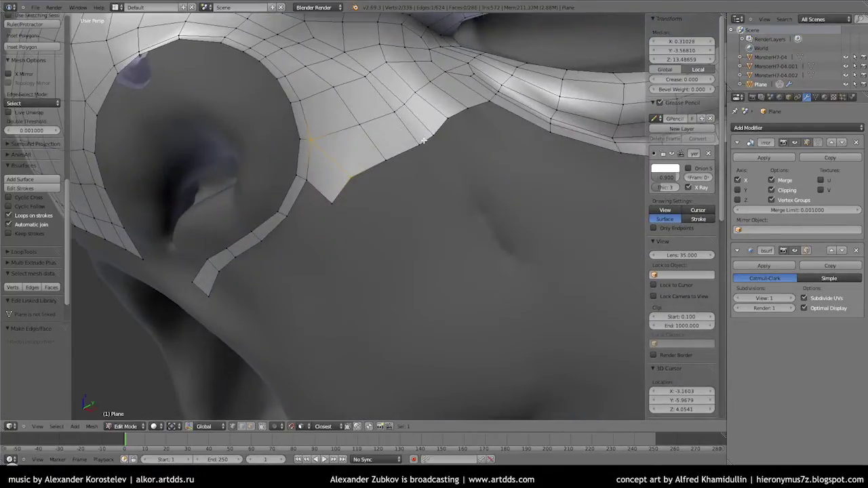
# Step: Reposition the strip's end vertex, save again, then fill and extrude to lengthen the strip
pyautogui.moveTo(422, 139); pyautogui.dragTo(336, 171, button='middle')
pyautogui.rightClick(336, 171)
pyautogui.press('g')
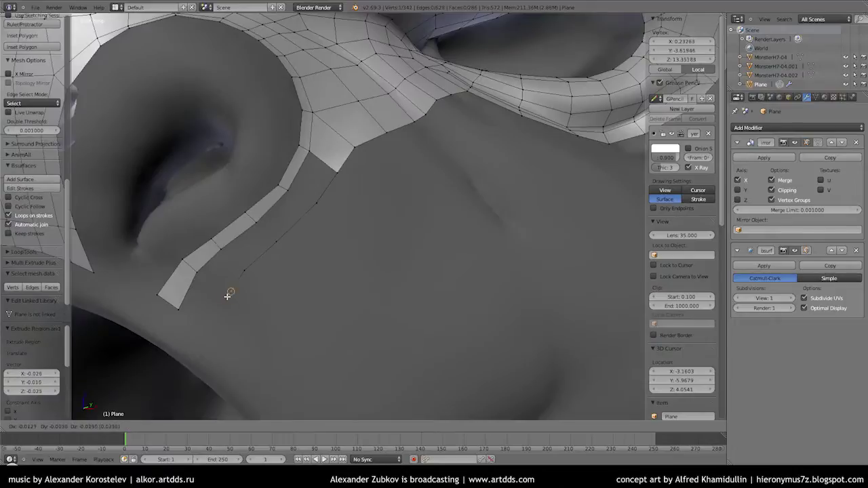
pyautogui.hotkey('ctrl', 's')
pyautogui.click(281, 180)
pyautogui.moveTo(281, 180)
pyautogui.mouseDown(button='middle')
pyautogui.moveTo(227, 143)
pyautogui.moveTo(239, 197)
pyautogui.mouseUp(button='middle')
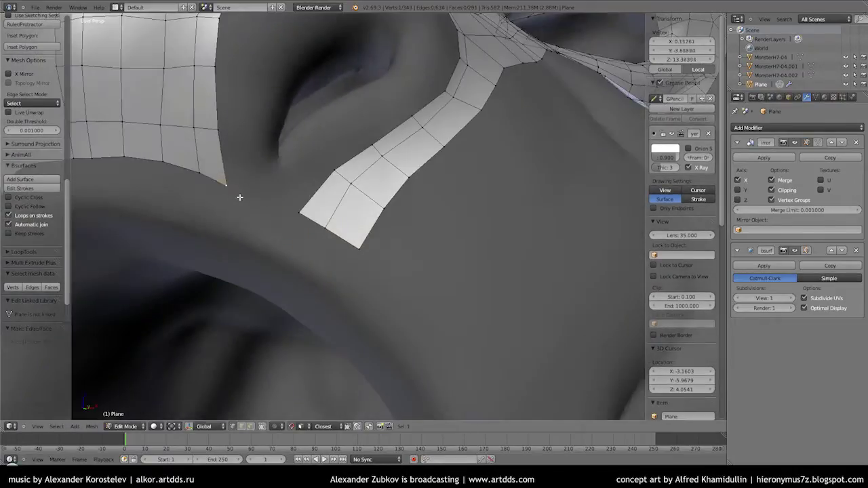
pyautogui.moveTo(301, 194); pyautogui.dragTo(266, 212, button='middle')
pyautogui.press('f')
pyautogui.press('e')
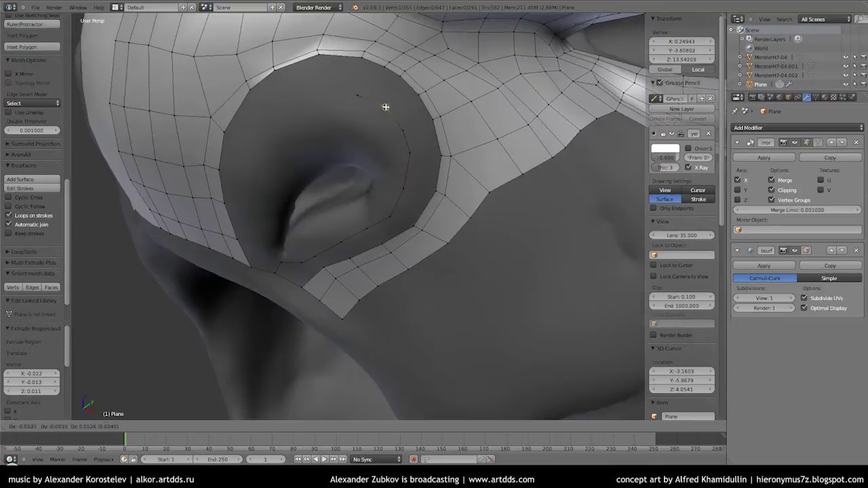
# Step: Extrude vertices around the ear hole and fill the corner and top-gap faces
pyautogui.click(385, 106)
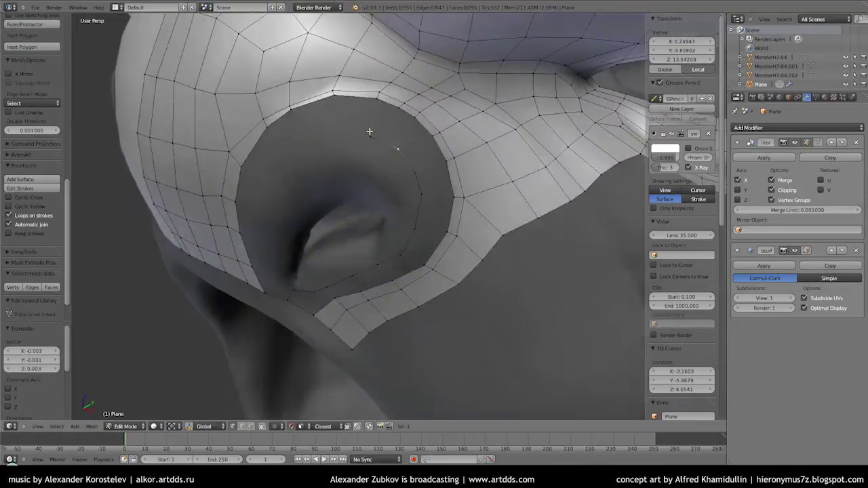
pyautogui.moveTo(385, 107); pyautogui.dragTo(383, 137, button='middle')
pyautogui.press('e')
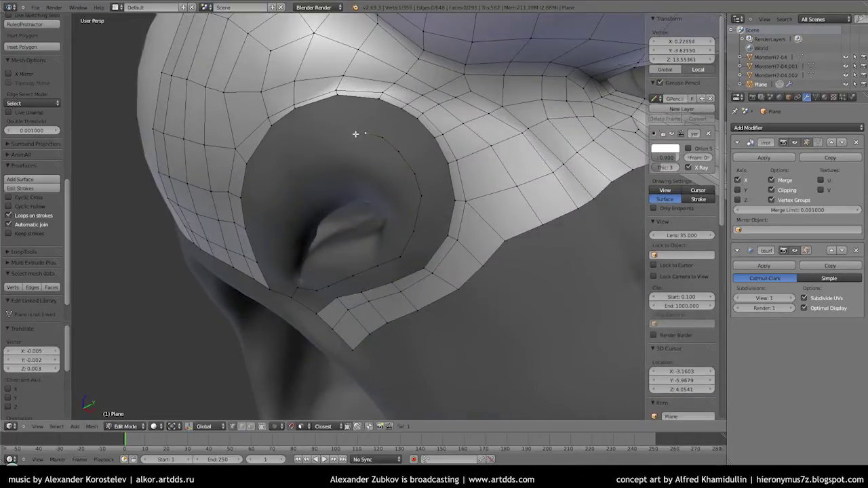
pyautogui.moveTo(289, 161); pyautogui.dragTo(333, 143, button='middle')
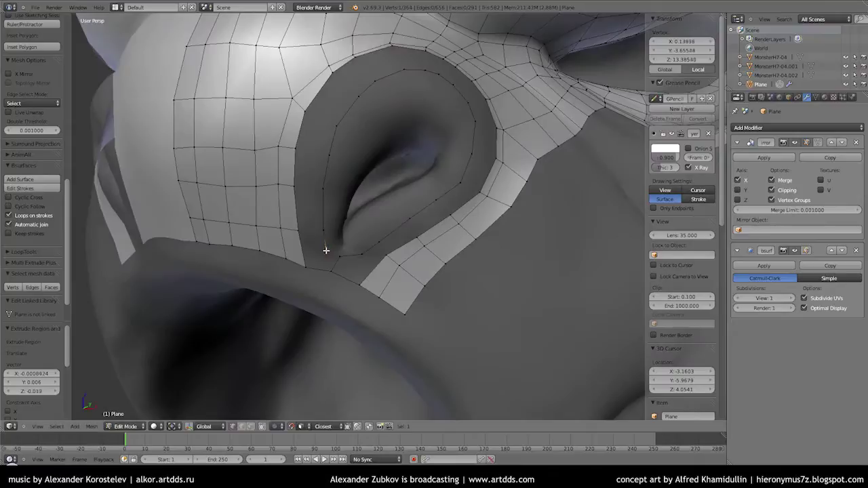
pyautogui.press('f')
pyautogui.moveTo(309, 226); pyautogui.dragTo(324, 165, button='middle')
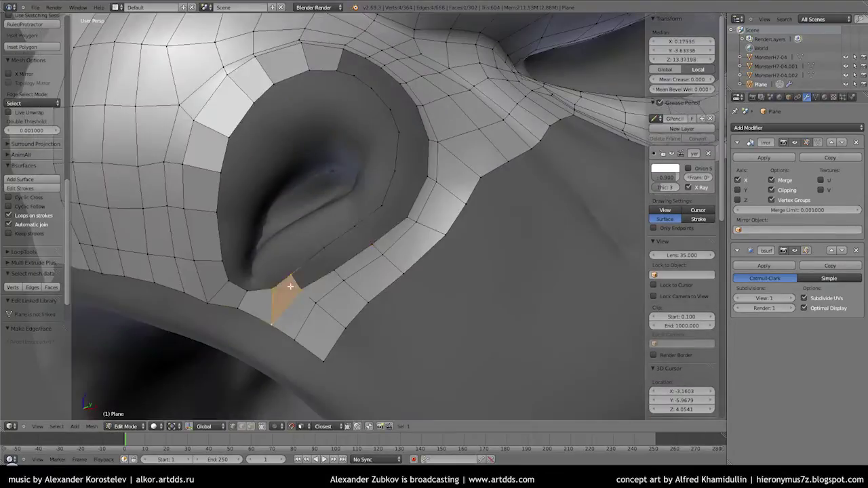
pyautogui.press('f')
pyautogui.moveTo(287, 284); pyautogui.dragTo(354, 170, button='middle')
pyautogui.press('f')
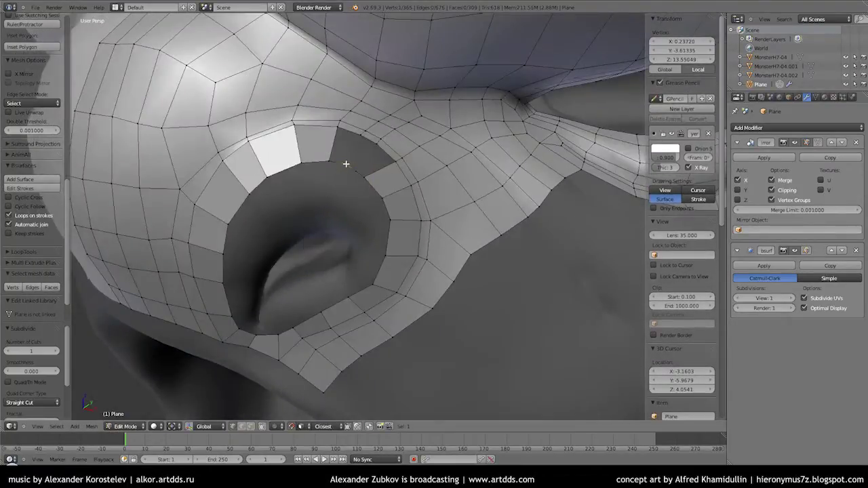
# Step: Fill the remaining small gap and extrude further steps along the ear rim's inner edge
pyautogui.press('a')
pyautogui.press('a')
pyautogui.moveTo(345, 303)
pyautogui.mouseDown(button='middle')
pyautogui.moveTo(364, 194)
pyautogui.moveTo(411, 210)
pyautogui.moveTo(320, 217)
pyautogui.moveTo(318, 274)
pyautogui.moveTo(325, 261)
pyautogui.moveTo(287, 250)
pyautogui.mouseUp(button='middle')
pyautogui.keyDown('shift'); pyautogui.rightClick(358, 229); pyautogui.keyUp('shift')
pyautogui.press('f')
pyautogui.press('e')
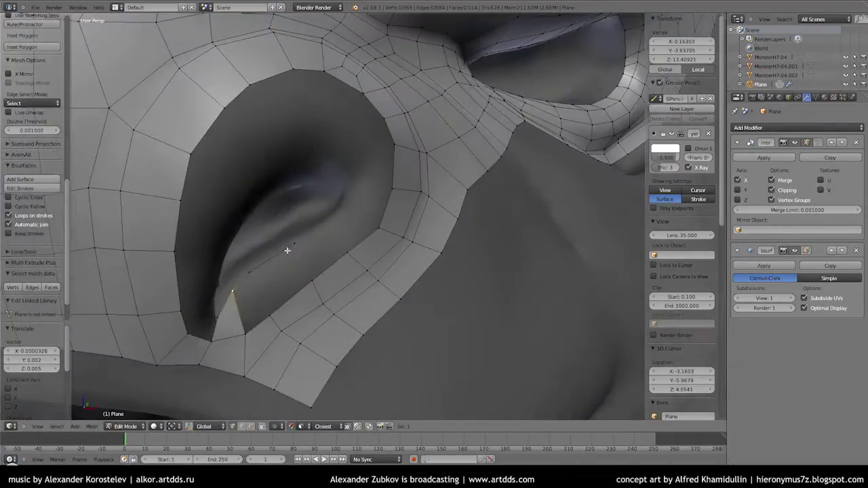
pyautogui.moveTo(348, 189)
pyautogui.mouseDown(button='middle')
pyautogui.moveTo(416, 223)
pyautogui.moveTo(356, 219)
pyautogui.mouseUp(button='middle')
pyautogui.moveTo(303, 274)
pyautogui.mouseDown(button='middle')
pyautogui.moveTo(353, 199)
pyautogui.moveTo(304, 101)
pyautogui.moveTo(333, 190)
pyautogui.moveTo(325, 232)
pyautogui.mouseUp(button='middle')
pyautogui.press('e')
pyautogui.click(352, 199)
pyautogui.moveTo(355, 182)
pyautogui.mouseDown(button='middle')
pyautogui.moveTo(325, 139)
pyautogui.moveTo(316, 180)
pyautogui.moveTo(344, 150)
pyautogui.mouseUp(button='middle')
pyautogui.press('f')
# Step: Move loop vertices into place on the surface and fill a face across the gap
pyautogui.press('g')
pyautogui.click(299, 181)
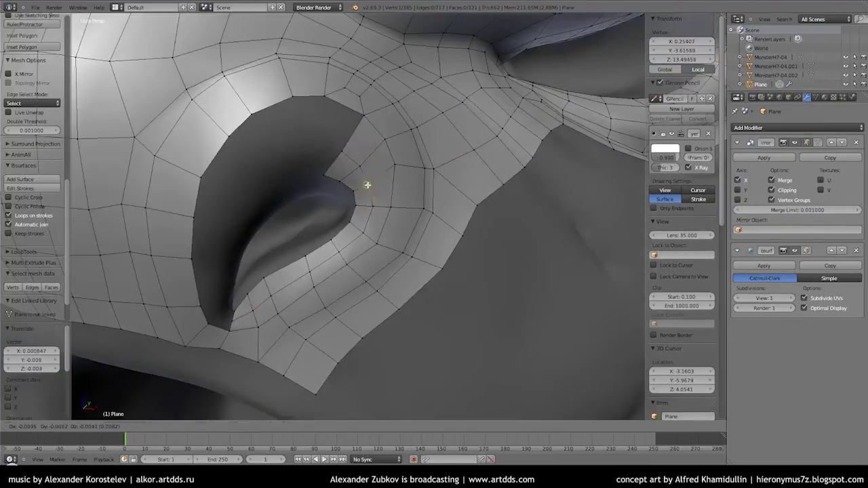
pyautogui.moveTo(257, 310)
pyautogui.mouseDown(button='middle')
pyautogui.moveTo(367, 186)
pyautogui.moveTo(326, 210)
pyautogui.mouseUp(button='middle')
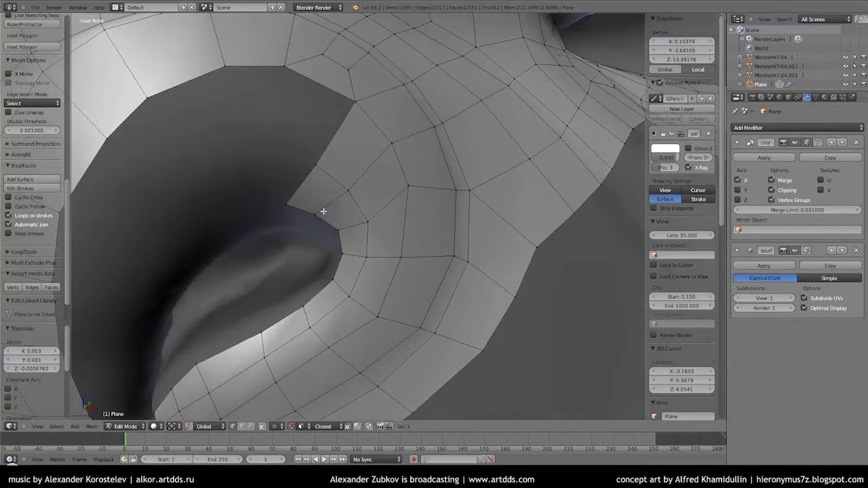
pyautogui.rightClick(322, 162)
pyautogui.moveTo(310, 163); pyautogui.dragTo(257, 98, button='middle')
pyautogui.click(284, 132)
pyautogui.press('f')
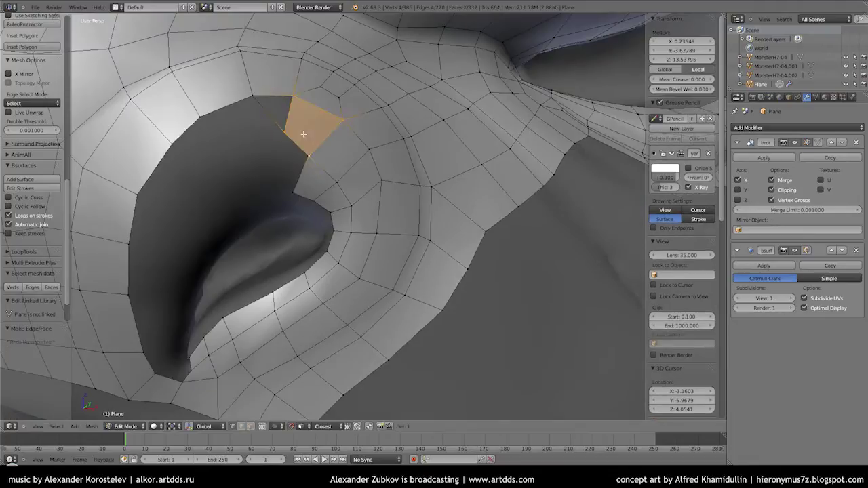
# Step: Delete the misplaced face's edges, rebuild the gap with new vertices and faces, then preview the smoothed ear
pyautogui.press('x')
pyautogui.click(284, 136)
pyautogui.moveTo(285, 135); pyautogui.dragTo(289, 146, button='middle')
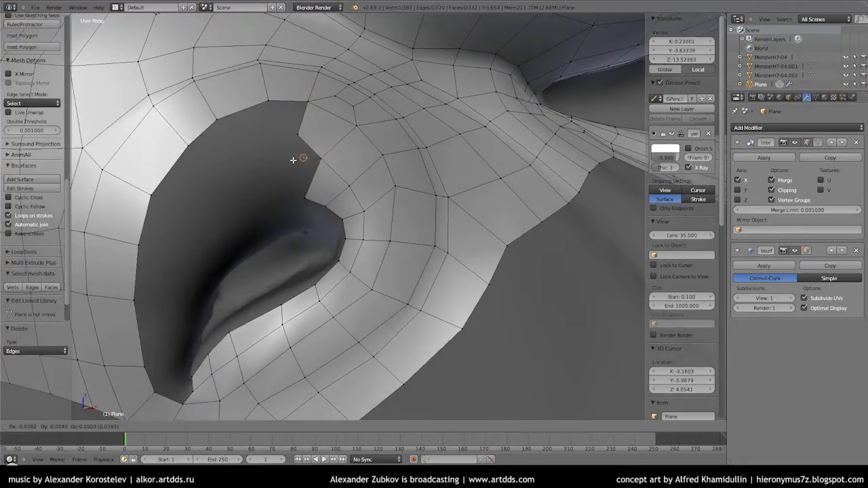
pyautogui.keyDown('ctrl'); pyautogui.click(267, 101); pyautogui.keyUp('ctrl')
pyautogui.press('f')
pyautogui.moveTo(267, 100); pyautogui.dragTo(302, 190, button='middle')
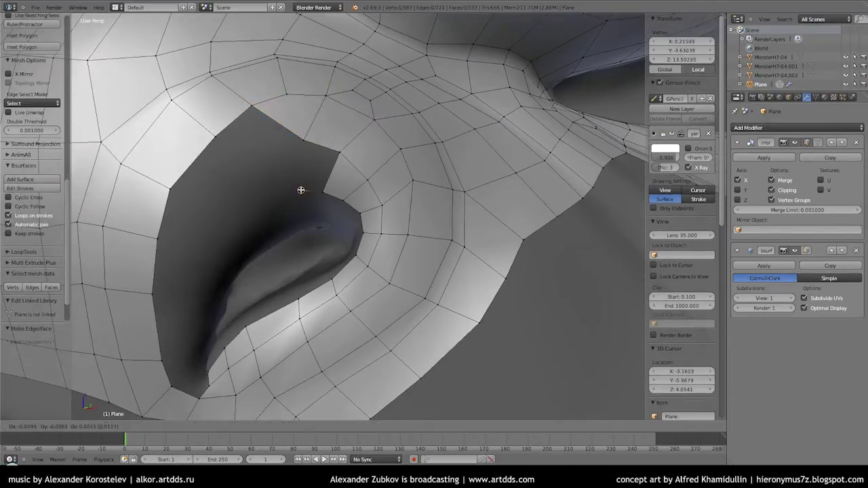
pyautogui.keyDown('ctrl'); pyautogui.click(218, 208); pyautogui.keyUp('ctrl')
pyautogui.moveTo(218, 208); pyautogui.dragTo(278, 211, button='middle')
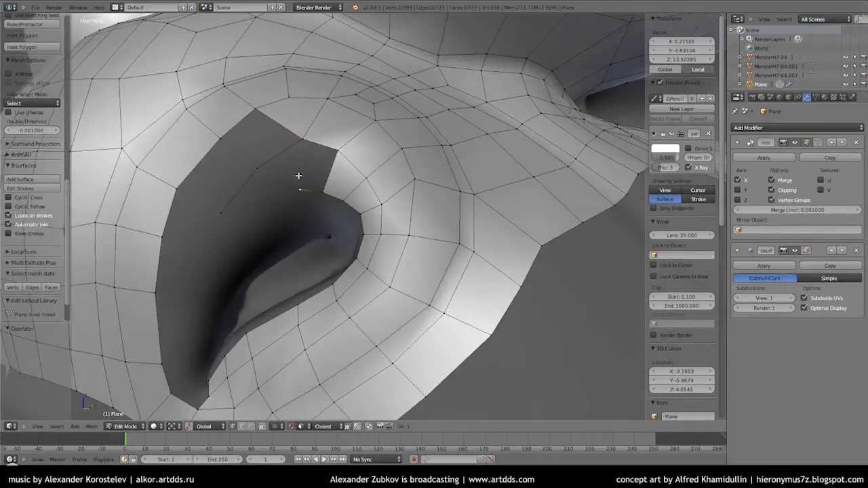
pyautogui.moveTo(298, 176); pyautogui.dragTo(303, 219, button='middle')
pyautogui.press('e')
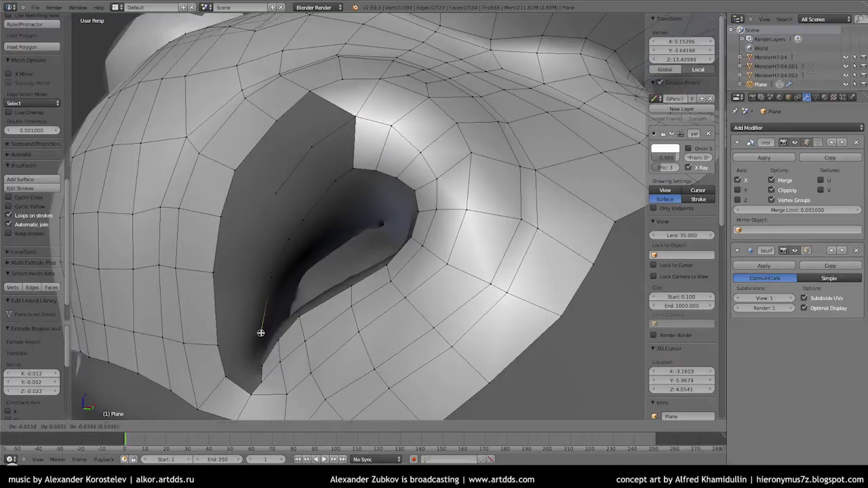
pyautogui.click(302, 217)
pyautogui.press('space')
# Step: Place the extruded vertex and fill the hole by the eye with a new face
pyautogui.press('Return')
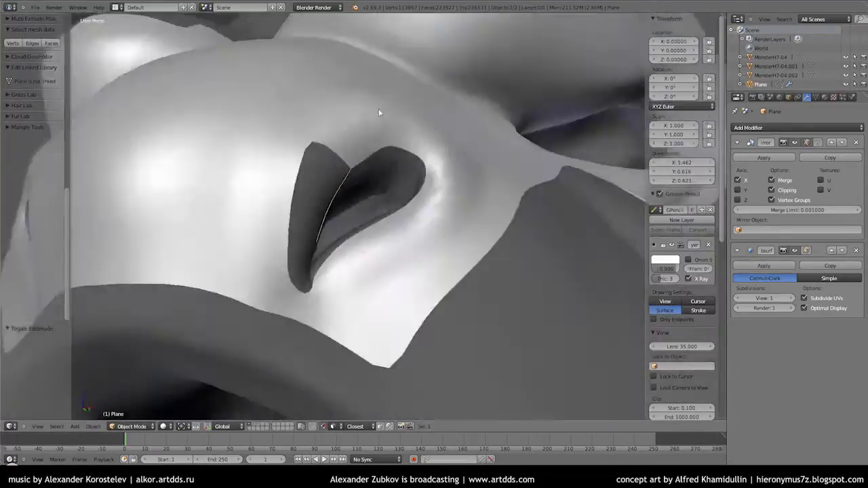
pyautogui.scroll(-5, 367, 154)
pyautogui.press('Tab')
pyautogui.scroll(5, 367, 154)
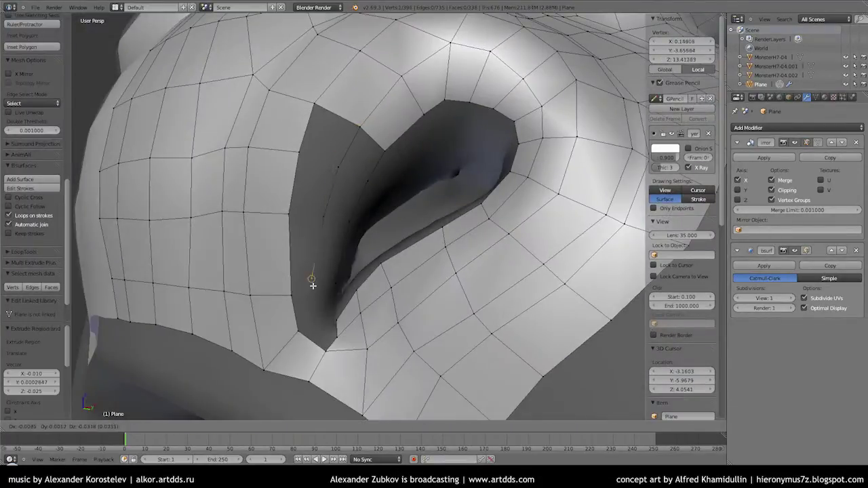
pyautogui.click(313, 285)
pyautogui.scroll(3, 299, 265)
pyautogui.scroll(2, 301, 244)
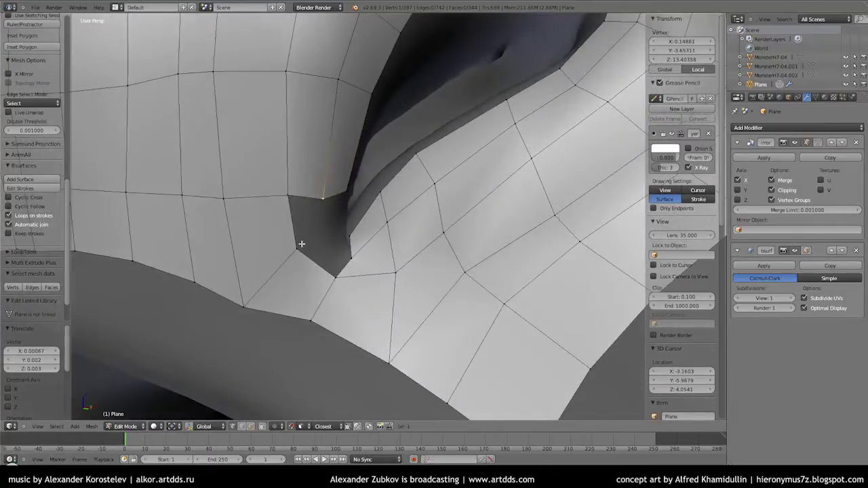
pyautogui.press('f')
pyautogui.moveTo(299, 203); pyautogui.dragTo(304, 264, button='middle')
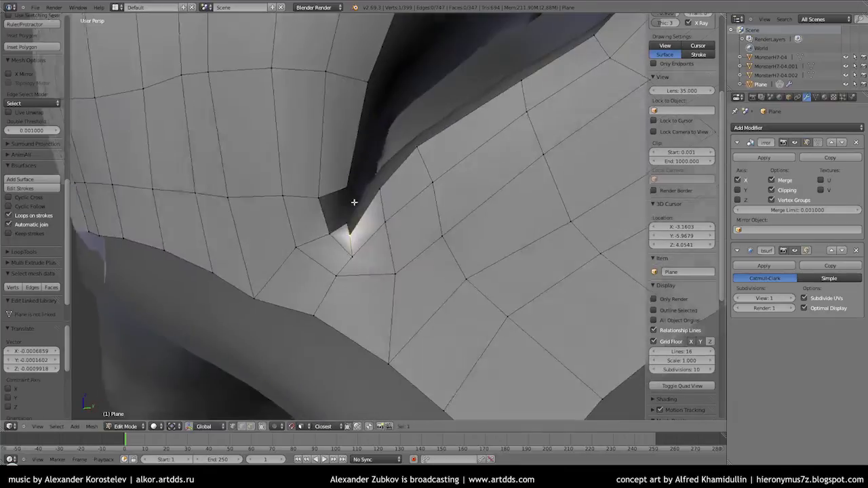
# Step: Check the smoothed result, then nudge a vertex inside the cavity and fill its gap
pyautogui.scroll(-3, 353, 201)
pyautogui.press('Tab')
pyautogui.scroll(-2, 380, 217)
pyautogui.press('Tab')
pyautogui.scroll(3, 402, 228)
pyautogui.scroll(-4, 401, 229)
pyautogui.moveTo(402, 228)
pyautogui.mouseDown(button='middle')
pyautogui.moveTo(402, 199)
pyautogui.moveTo(360, 258)
pyautogui.moveTo(355, 217)
pyautogui.mouseUp(button='middle')
pyautogui.scroll(4, 402, 199)
pyautogui.scroll(2, 358, 200)
pyautogui.moveTo(302, 230); pyautogui.dragTo(308, 234, button='right')
pyautogui.moveTo(295, 261); pyautogui.dragTo(301, 258, button='middle')
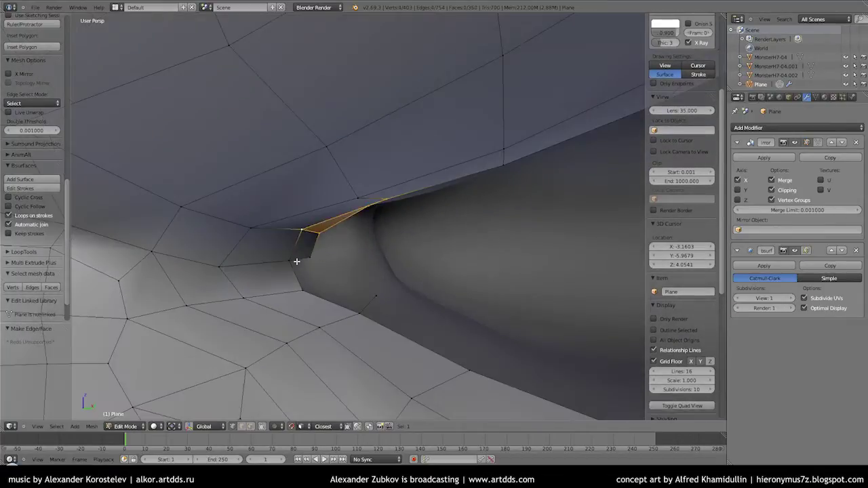
pyautogui.press('f')
# Step: Grab vertices into place, fill the notch in the mesh edge, and bridge selected vertices with a face
pyautogui.press('g')
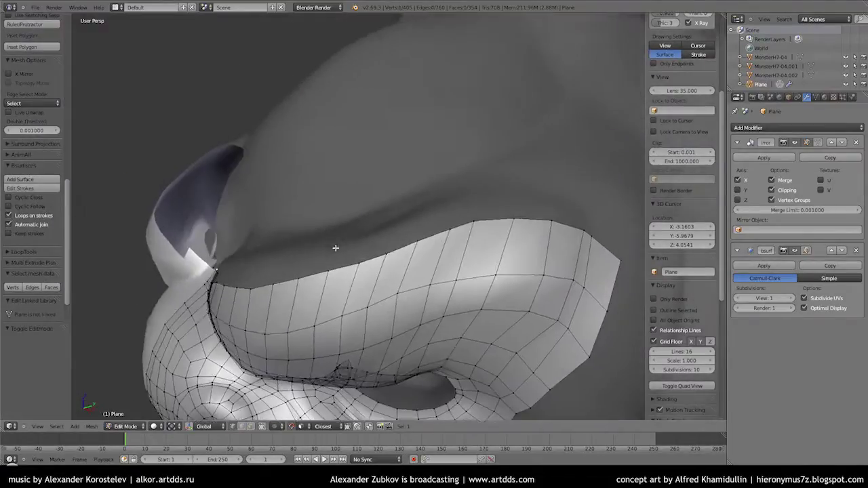
pyautogui.moveTo(335, 248)
pyautogui.mouseDown(button='middle')
pyautogui.moveTo(362, 227)
pyautogui.moveTo(397, 237)
pyautogui.moveTo(375, 234)
pyautogui.moveTo(387, 252)
pyautogui.moveTo(322, 242)
pyautogui.mouseUp(button='middle')
pyautogui.press('f')
pyautogui.click(375, 234)
pyautogui.click(421, 213)
pyautogui.moveTo(421, 213)
pyautogui.mouseDown(button='middle')
pyautogui.moveTo(479, 181)
pyautogui.moveTo(457, 206)
pyautogui.moveTo(396, 208)
pyautogui.mouseUp(button='middle')
pyautogui.keyDown('shift'); pyautogui.rightClick(339, 221); pyautogui.keyUp('shift')
pyautogui.press('f')
pyautogui.moveTo(456, 241); pyautogui.dragTo(429, 249, button='middle')
# Step: Extrude new vertices up from the brow edge onto the head surface and fill the first quads
pyautogui.press('g')
pyautogui.moveTo(609, 171); pyautogui.dragTo(467, 230, button='middle')
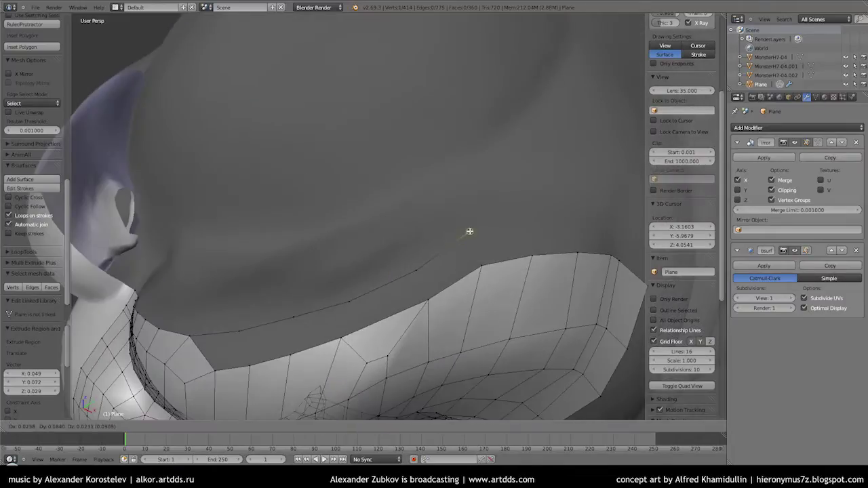
pyautogui.press('e')
pyautogui.click(537, 288)
pyautogui.moveTo(537, 288)
pyautogui.mouseDown(button='middle')
pyautogui.moveTo(471, 225)
pyautogui.moveTo(444, 228)
pyautogui.mouseUp(button='middle')
pyautogui.scroll(5, 392, 233)
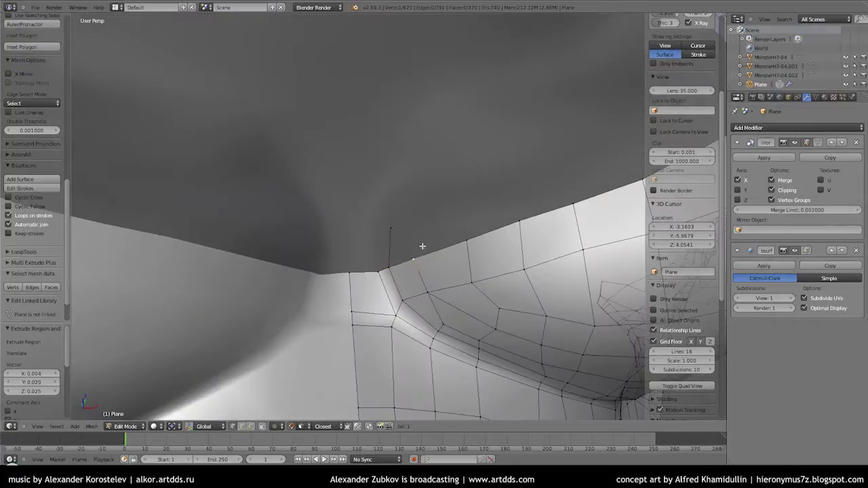
pyautogui.press('f')
pyautogui.keyDown('ctrl'); pyautogui.click(381, 235); pyautogui.keyUp('ctrl')
pyautogui.press('f')
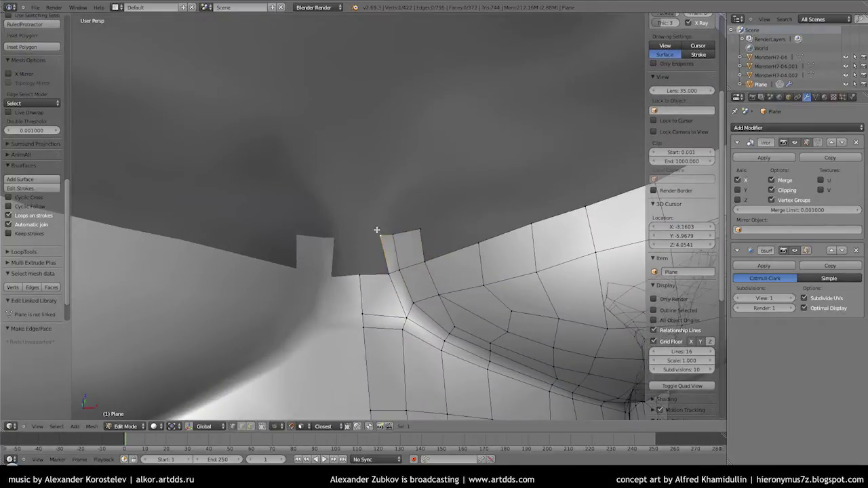
pyautogui.press('f')
# Step: Fill further quads along the brow edge, settling the moved vertices on the surface
pyautogui.moveTo(380, 208)
pyautogui.mouseDown(button='middle')
pyautogui.moveTo(416, 277)
pyautogui.moveTo(319, 314)
pyautogui.mouseUp(button='middle')
pyautogui.press('f')
pyautogui.moveTo(275, 278); pyautogui.dragTo(319, 228, button='middle')
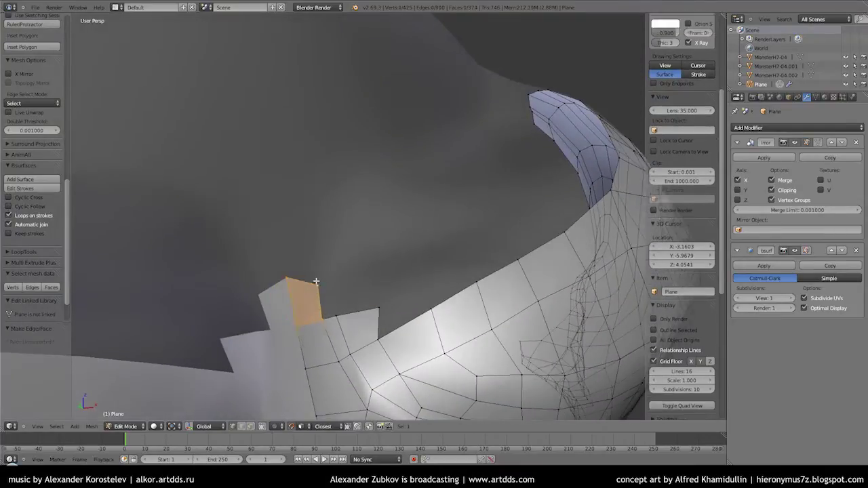
pyautogui.press('f')
pyautogui.moveTo(283, 279)
pyautogui.mouseDown(button='middle')
pyautogui.moveTo(329, 224)
pyautogui.moveTo(335, 273)
pyautogui.mouseUp(button='middle')
pyautogui.click(350, 236)
pyautogui.press('f')
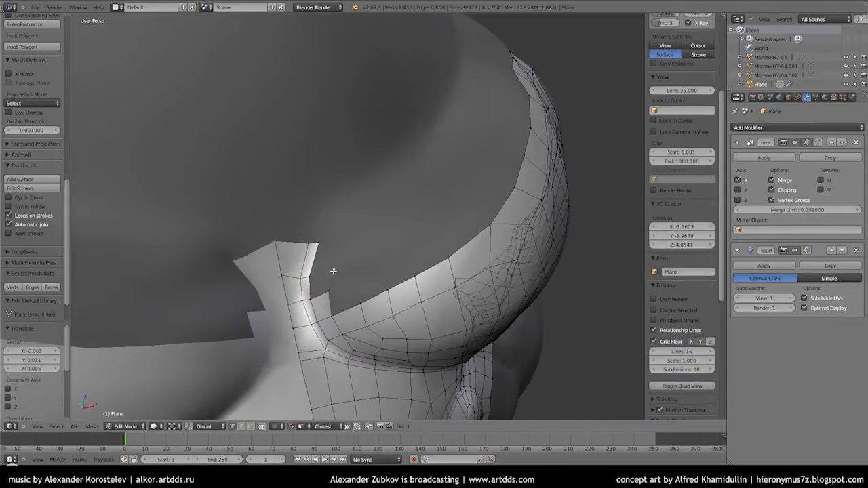
pyautogui.click(327, 213)
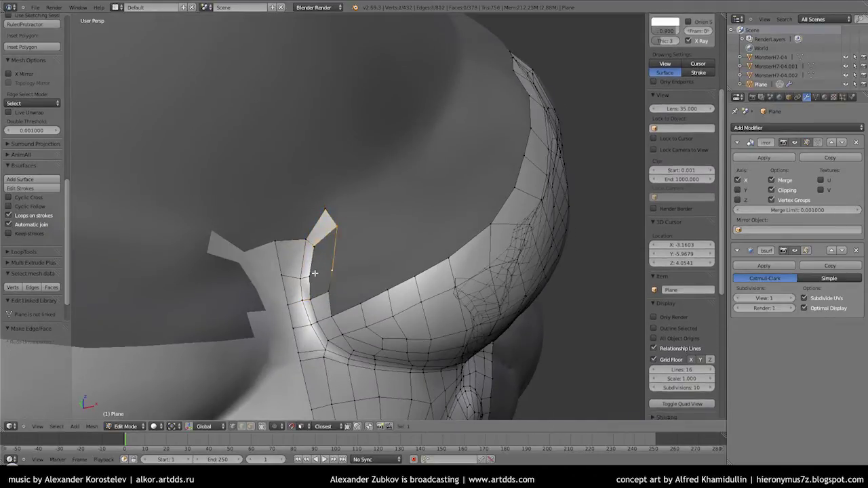
pyautogui.press('f')
pyautogui.moveTo(333, 262); pyautogui.dragTo(360, 272, button='middle')
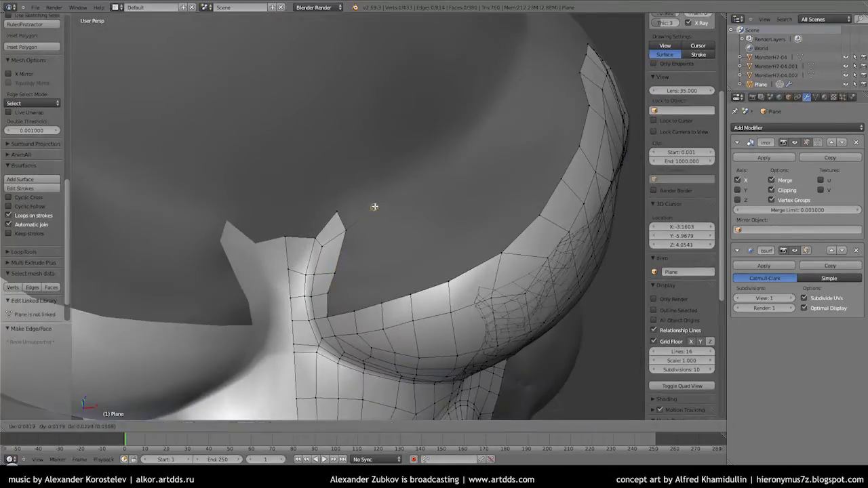
# Step: Extrude another vertex from the edge and fill a quad at its tip
pyautogui.press('e')
pyautogui.click(358, 226)
pyautogui.moveTo(359, 226)
pyautogui.mouseDown(button='middle')
pyautogui.moveTo(318, 262)
pyautogui.moveTo(373, 270)
pyautogui.moveTo(317, 285)
pyautogui.mouseUp(button='middle')
pyautogui.press('f')
pyautogui.press('f')
pyautogui.moveTo(280, 309); pyautogui.dragTo(336, 301, button='middle')
pyautogui.moveTo(539, 114)
pyautogui.mouseDown(button='middle')
pyautogui.moveTo(465, 217)
pyautogui.moveTo(467, 273)
pyautogui.moveTo(432, 224)
pyautogui.mouseUp(button='middle')
pyautogui.scroll(-3, 467, 274)
# Step: View the whole head in Object Mode, save the project, and return to Edit Mode
pyautogui.press('Tab')
pyautogui.hotkey('ctrl', 's')
pyautogui.press('Tab')
pyautogui.scroll(3, 432, 224)
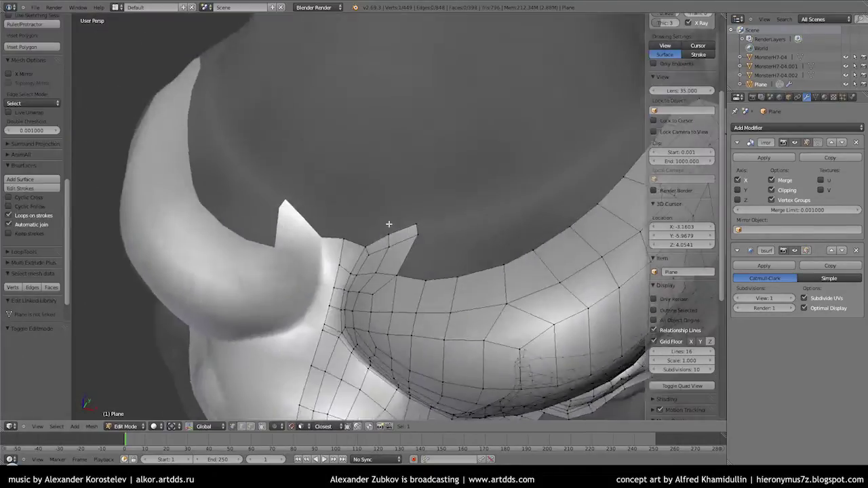
pyautogui.scroll(2, 386, 227)
# Step: Fill another face at the edge and extrude a new vertex from a picked border vertex
pyautogui.press('f')
pyautogui.moveTo(423, 186); pyautogui.dragTo(311, 289, button='middle')
pyautogui.rightClick(311, 289)
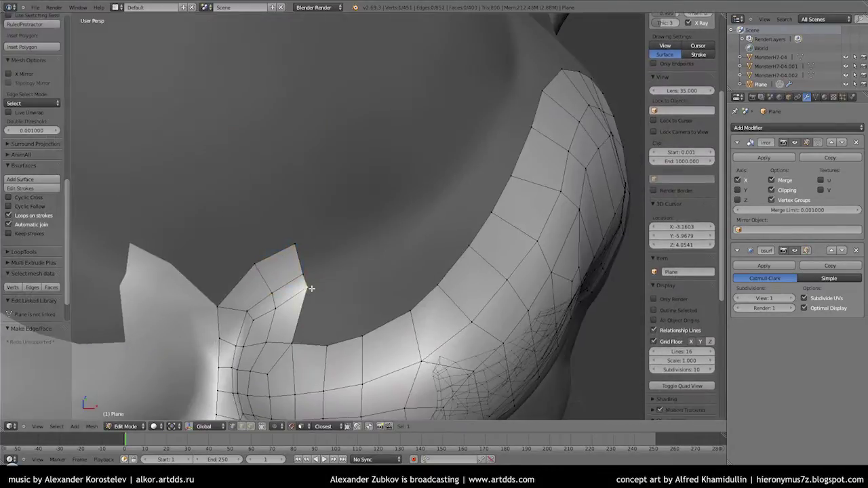
pyautogui.moveTo(473, 184); pyautogui.dragTo(394, 236, button='middle')
pyautogui.press('e')
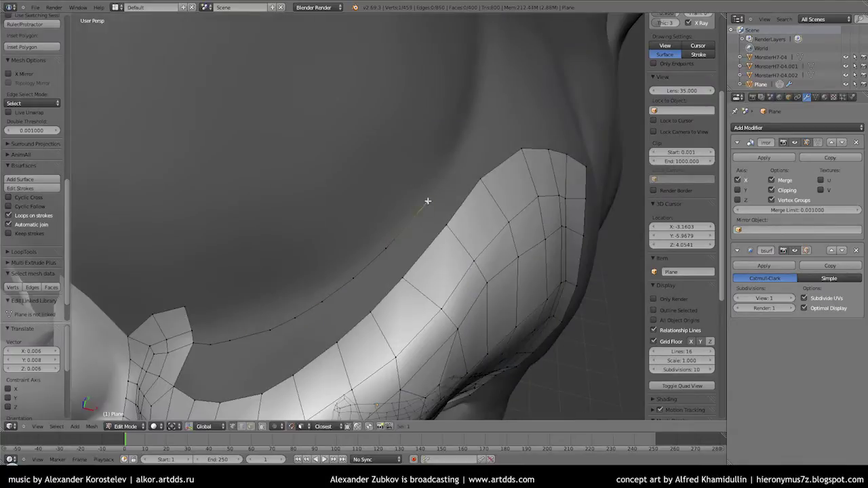
pyautogui.scroll(-2, 428, 201)
pyautogui.scroll(-3, 407, 204)
# Step: Check the whole monster head in Object Mode, then go back into Edit Mode
pyautogui.press('Tab')
pyautogui.moveTo(339, 224); pyautogui.dragTo(273, 252, button='middle')
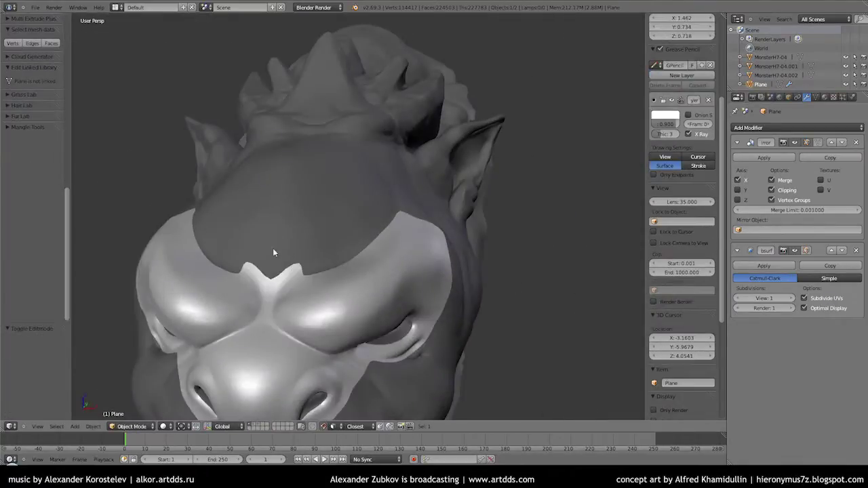
pyautogui.press('Tab')
pyautogui.scroll(3, 273, 252)
pyautogui.scroll(2, 291, 242)
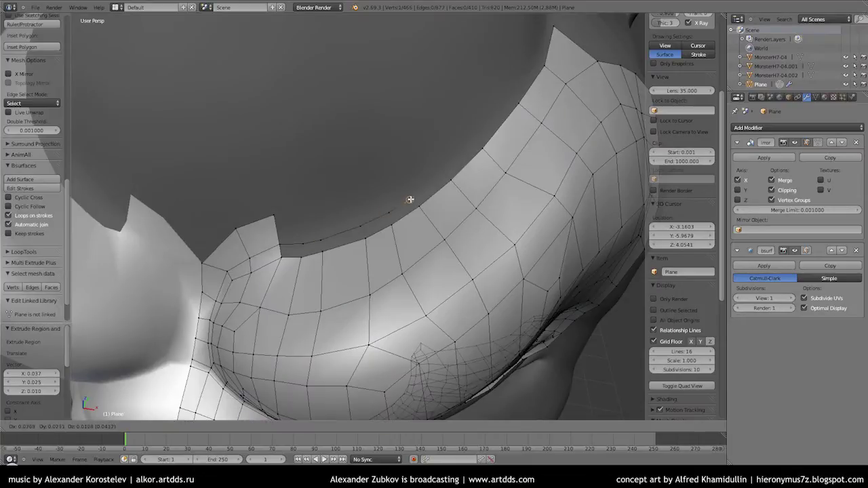
# Step: Place extruded vertices and fill new faces along the brow edge
pyautogui.click(511, 96)
pyautogui.moveTo(511, 96)
pyautogui.mouseDown(button='middle')
pyautogui.moveTo(436, 188)
pyautogui.moveTo(348, 251)
pyautogui.moveTo(251, 301)
pyautogui.moveTo(294, 287)
pyautogui.moveTo(322, 249)
pyautogui.mouseUp(button='middle')
pyautogui.press('f')
pyautogui.press('f')
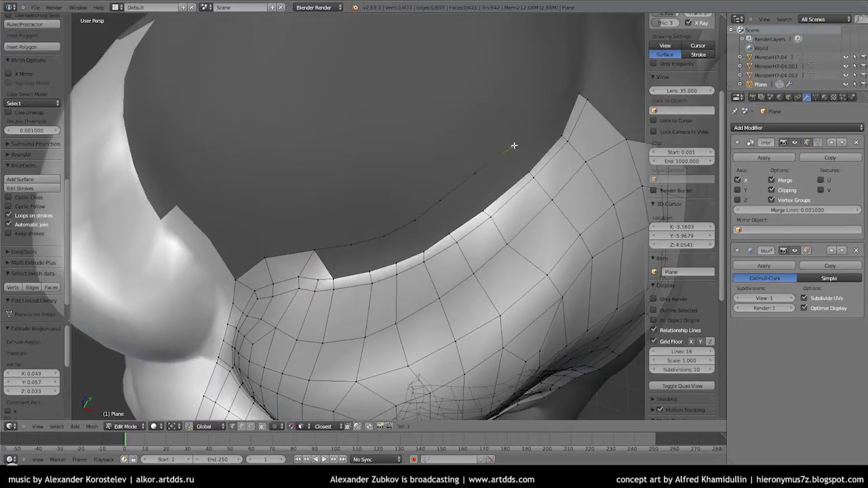
pyautogui.click(529, 112)
pyautogui.moveTo(528, 112)
pyautogui.mouseDown(button='middle')
pyautogui.moveTo(460, 194)
pyautogui.moveTo(333, 285)
pyautogui.moveTo(344, 275)
pyautogui.mouseUp(button='middle')
pyautogui.press('f')
pyautogui.press('e')
pyautogui.click(353, 280)
pyautogui.press('f')
pyautogui.press('e')
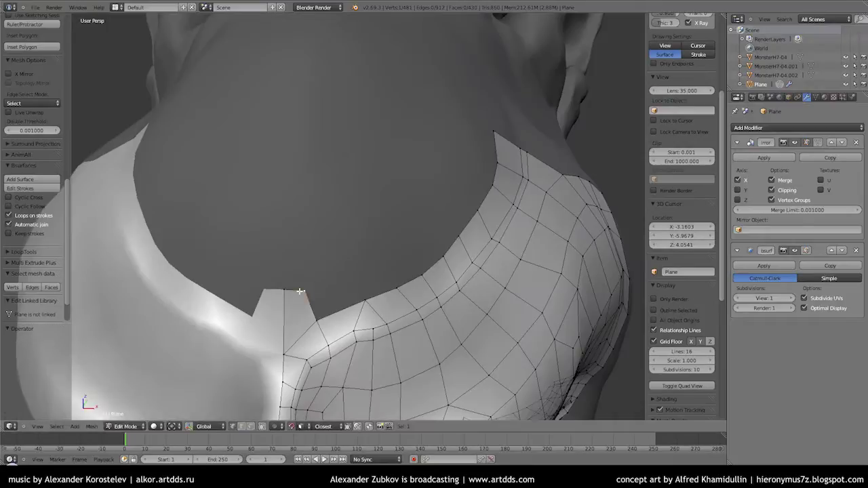
pyautogui.click(288, 277)
pyautogui.moveTo(288, 277); pyautogui.dragTo(366, 277, button='middle')
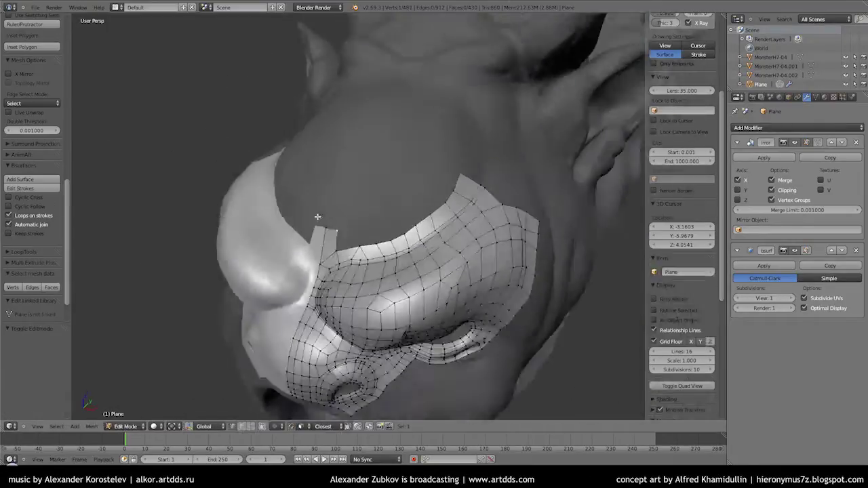
# Step: Extrude a vertex chain and fill the gap beside it with faces
pyautogui.press('e')
pyautogui.click(425, 246)
pyautogui.press('f')
pyautogui.moveTo(425, 246); pyautogui.dragTo(414, 345, button='middle')
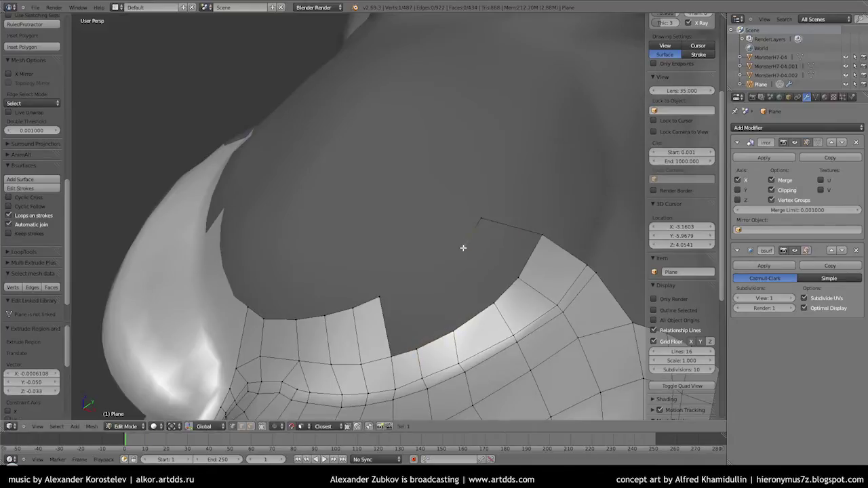
pyautogui.press('f')
pyautogui.press('f')
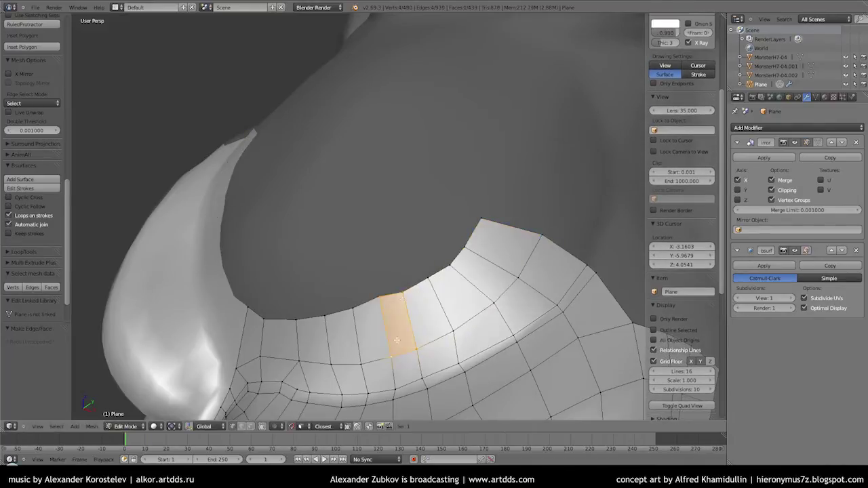
pyautogui.moveTo(406, 291)
pyautogui.mouseDown(button='middle')
pyautogui.moveTo(426, 278)
pyautogui.moveTo(400, 235)
pyautogui.mouseUp(button='middle')
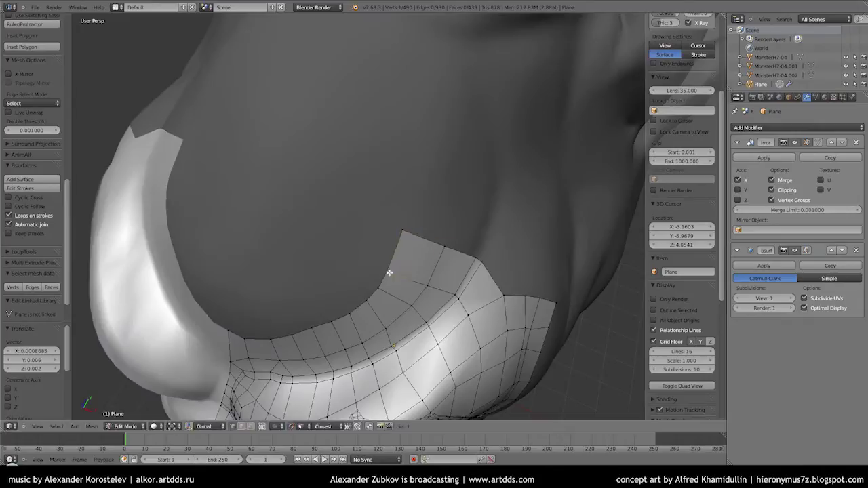
pyautogui.moveTo(370, 306)
pyautogui.mouseDown(button='middle')
pyautogui.moveTo(333, 269)
pyautogui.moveTo(357, 300)
pyautogui.mouseUp(button='middle')
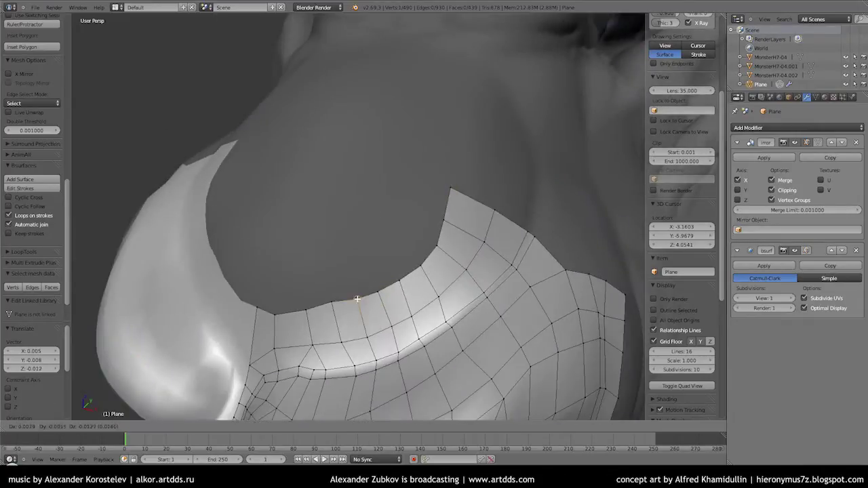
pyautogui.moveTo(277, 316); pyautogui.dragTo(401, 233, button='middle')
# Step: Extrude a vertex strip up the temple and fill it with quads
pyautogui.press('e')
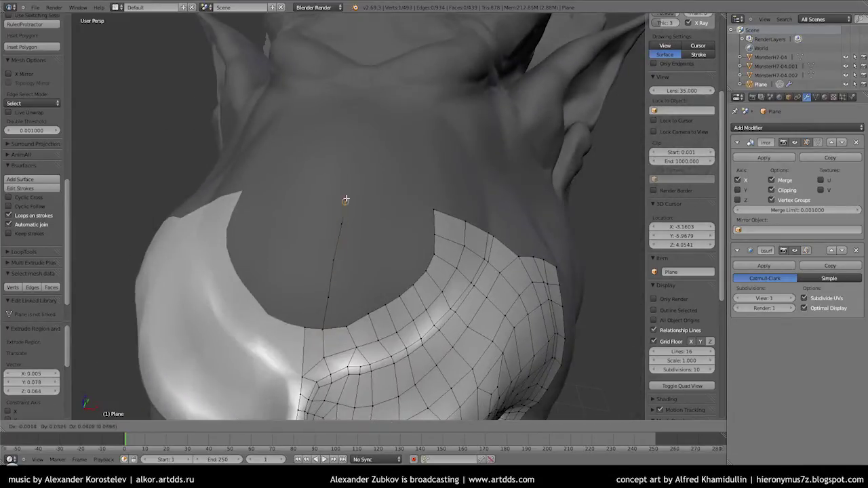
pyautogui.click(346, 200)
pyautogui.moveTo(346, 201); pyautogui.dragTo(318, 182, button='middle')
pyautogui.press('e')
pyautogui.click(308, 258)
pyautogui.press('f')
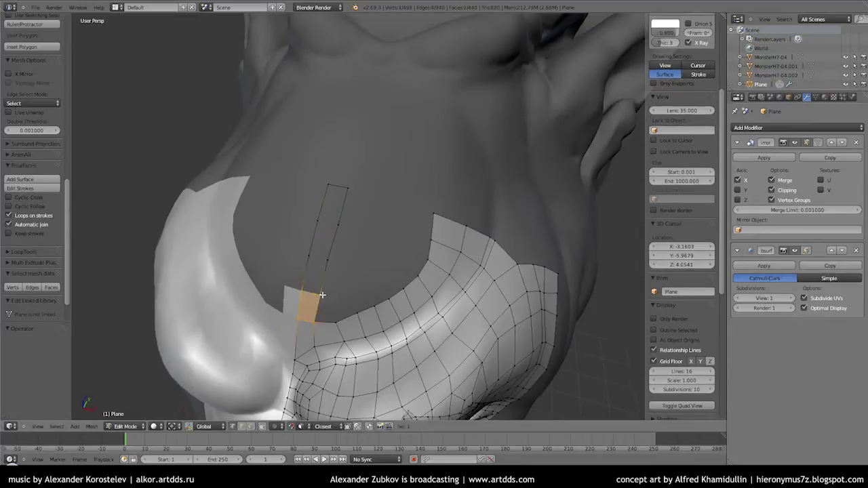
pyautogui.press('f')
pyautogui.press('f')
pyautogui.press('f')
pyautogui.moveTo(309, 257); pyautogui.dragTo(382, 217, button='middle')
pyautogui.click(331, 292)
pyautogui.press('f')
pyautogui.moveTo(331, 292); pyautogui.dragTo(329, 283, button='middle')
# Step: Extend the temple strip with another vertex and fill more quads
pyautogui.press('e')
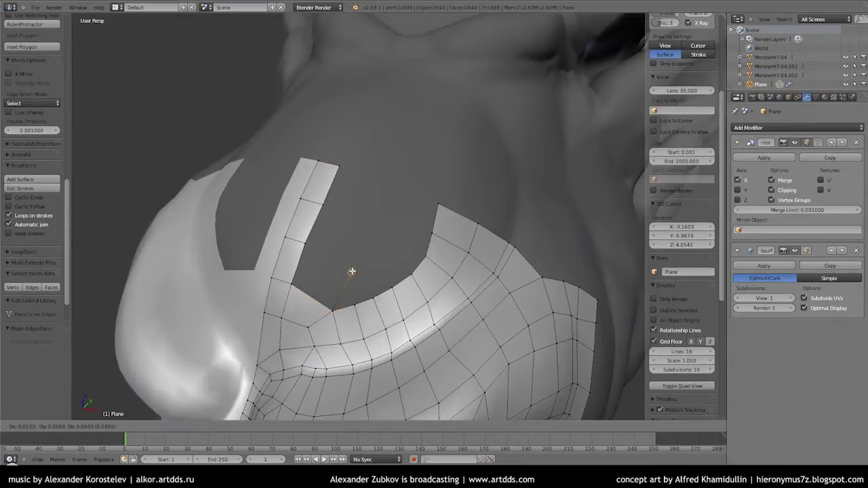
pyautogui.click(355, 312)
pyautogui.press('f')
pyautogui.moveTo(355, 313); pyautogui.dragTo(279, 274, button='middle')
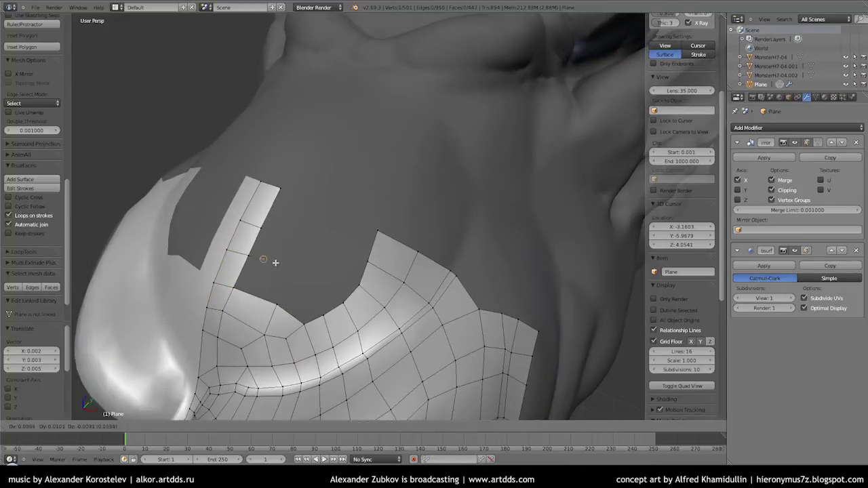
pyautogui.click(286, 267)
pyautogui.press('f')
pyautogui.moveTo(287, 267); pyautogui.dragTo(322, 289, button='middle')
# Step: Select the whole mesh and run Remove Doubles to merge duplicate vertices
pyautogui.press('a')
pyautogui.press('w')
pyautogui.click(304, 212)
pyautogui.press('a')
# Step: Fill more quad faces from selected vertices along the mesh edge
pyautogui.click(312, 302)
pyautogui.press('f')
pyautogui.moveTo(312, 302)
pyautogui.mouseDown(button='middle')
pyautogui.moveTo(348, 316)
pyautogui.moveTo(364, 271)
pyautogui.moveTo(329, 273)
pyautogui.moveTo(325, 284)
pyautogui.moveTo(424, 153)
pyautogui.moveTo(334, 244)
pyautogui.moveTo(372, 261)
pyautogui.mouseUp(button='middle')
pyautogui.press('f')
pyautogui.rightClick(357, 301)
pyautogui.click(393, 286)
pyautogui.press('f')
# Step: Check the head in Object Mode, then reposition a vertex and fill another face
pyautogui.press('Tab')
pyautogui.scroll(-5, 348, 286)
pyautogui.press('Tab')
pyautogui.scroll(5, 365, 270)
pyautogui.press('g')
pyautogui.moveTo(416, 320); pyautogui.dragTo(387, 268, button='middle')
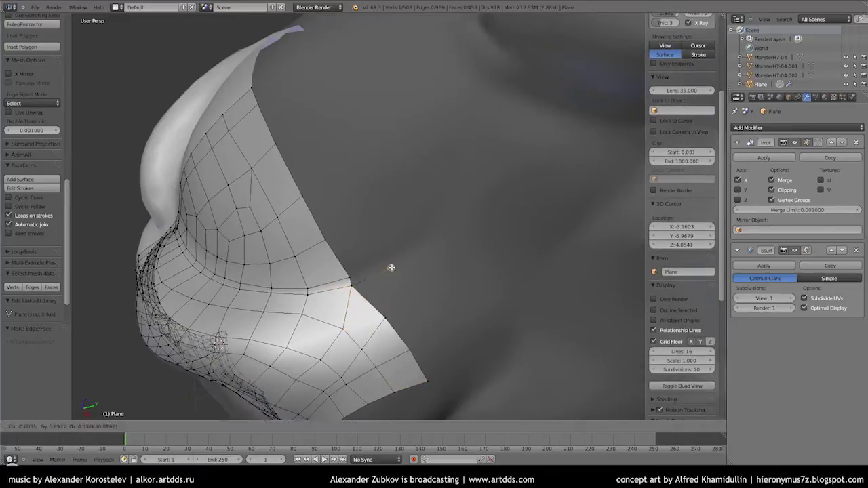
pyautogui.click(451, 326)
pyautogui.press('f')
pyautogui.moveTo(451, 326); pyautogui.dragTo(407, 285, button='middle')
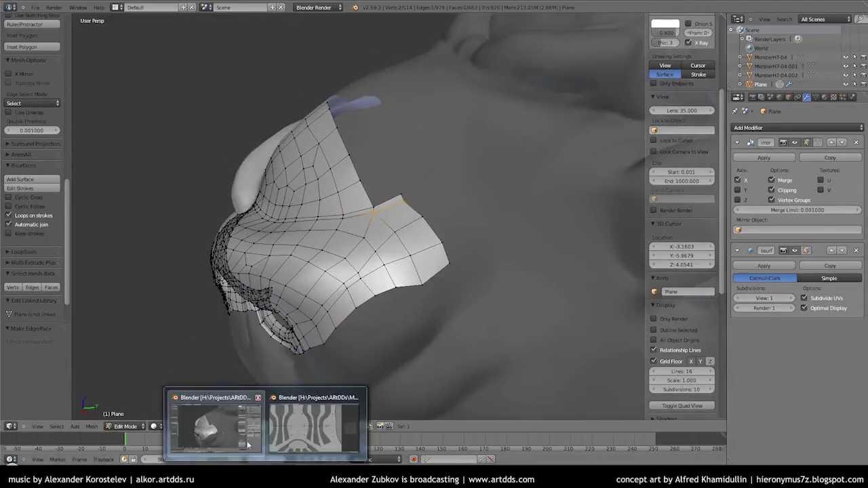
pyautogui.scroll(4, 258, 355)
# Step: Extrude the patch border edge toward the temple, fill a face, and adjust its vertices
pyautogui.press('e')
pyautogui.click(395, 205)
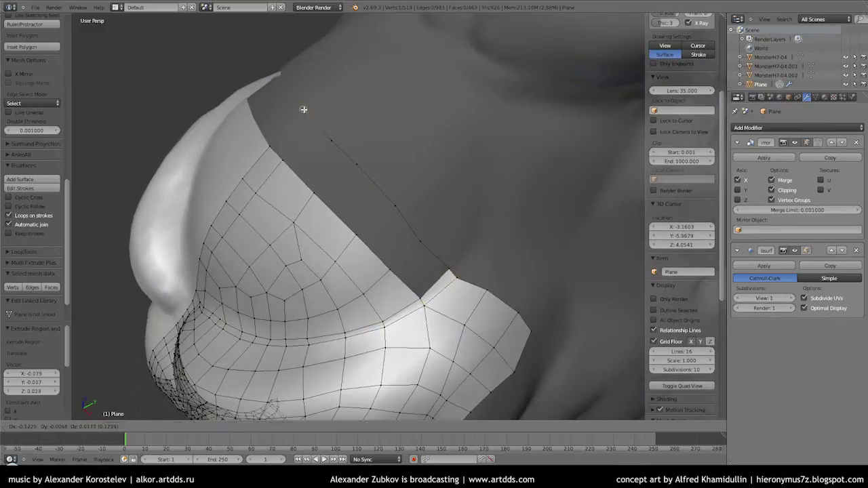
pyautogui.click(303, 109)
pyautogui.moveTo(303, 109); pyautogui.dragTo(357, 272, button='middle')
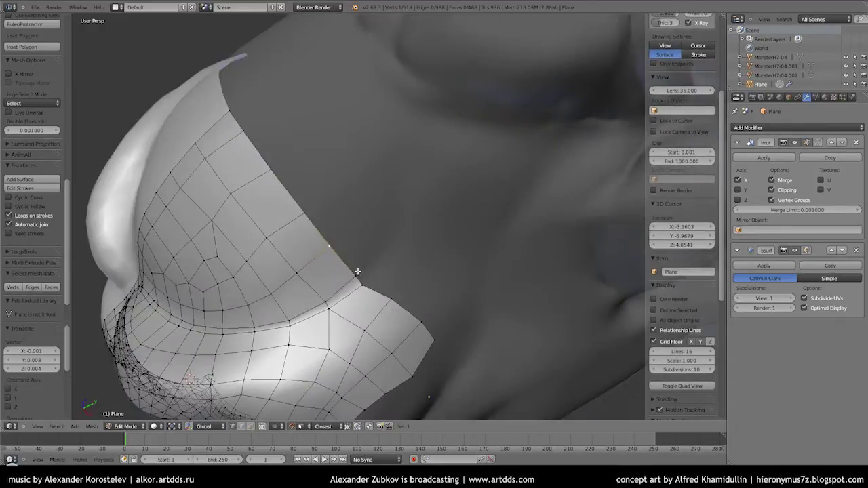
pyautogui.press('f')
pyautogui.moveTo(395, 242); pyautogui.dragTo(393, 255, button='middle')
pyautogui.press('g')
pyautogui.click(318, 146)
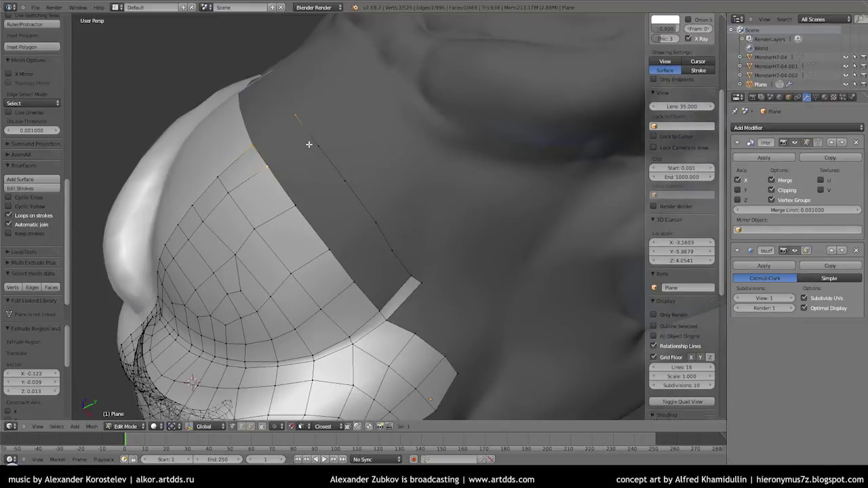
pyautogui.moveTo(310, 144); pyautogui.dragTo(328, 183, button='middle')
pyautogui.press('g')
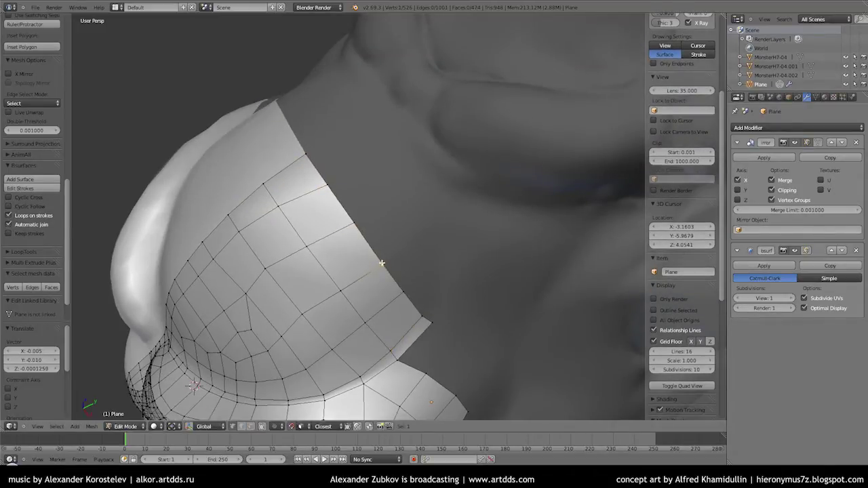
pyautogui.moveTo(382, 262); pyautogui.dragTo(420, 270, button='middle')
# Step: Shade the whole retopology mesh smooth and apply Subdivide Smooth to it
pyautogui.press('a')
pyautogui.press('w')
pyautogui.click(380, 331)
pyautogui.moveTo(380, 331); pyautogui.dragTo(320, 99, button='middle')
pyautogui.press('w')
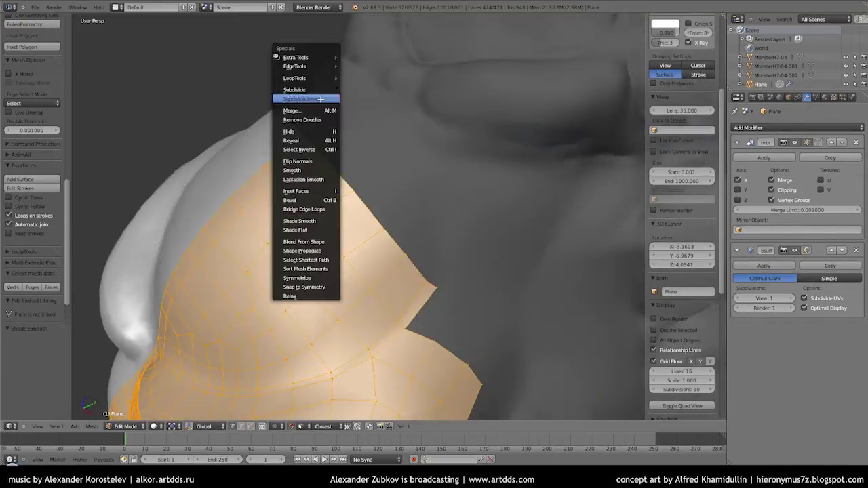
pyautogui.click(320, 99)
# Step: Reposition a boundary vertex, then extrude it and fill a new face
pyautogui.press('a')
pyautogui.moveTo(359, 237); pyautogui.dragTo(338, 297, button='middle')
pyautogui.rightClick(338, 297)
pyautogui.press('g')
pyautogui.click(355, 332)
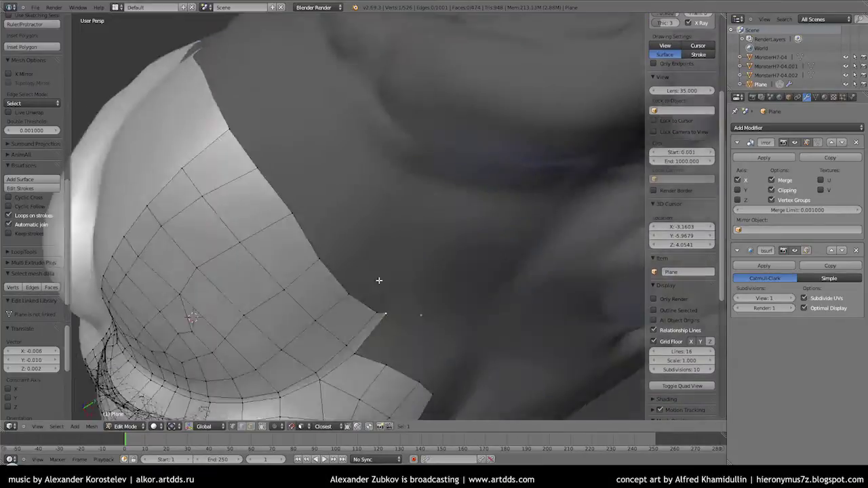
pyautogui.moveTo(355, 332); pyautogui.dragTo(378, 285, button='middle')
pyautogui.press('e')
pyautogui.press('f')
# Step: Turn the drawn Bsurfaces stroke into a new strip of surface faces
pyautogui.moveTo(352, 245)
pyautogui.mouseDown(button='middle')
pyautogui.moveTo(356, 272)
pyautogui.moveTo(285, 206)
pyautogui.mouseUp(button='middle')
pyautogui.scroll(-6, 360, 284)
pyautogui.scroll(6, 360, 283)
pyautogui.press('e')
pyautogui.moveTo(106, 195)
pyautogui.mouseDown(button='middle')
pyautogui.moveTo(310, 248)
pyautogui.moveTo(237, 233)
pyautogui.mouseUp(button='middle')
# Step: Merge duplicate vertices across the mesh and pick a boundary vertex to reposition
pyautogui.press('e')
pyautogui.press('a')
pyautogui.press('w')
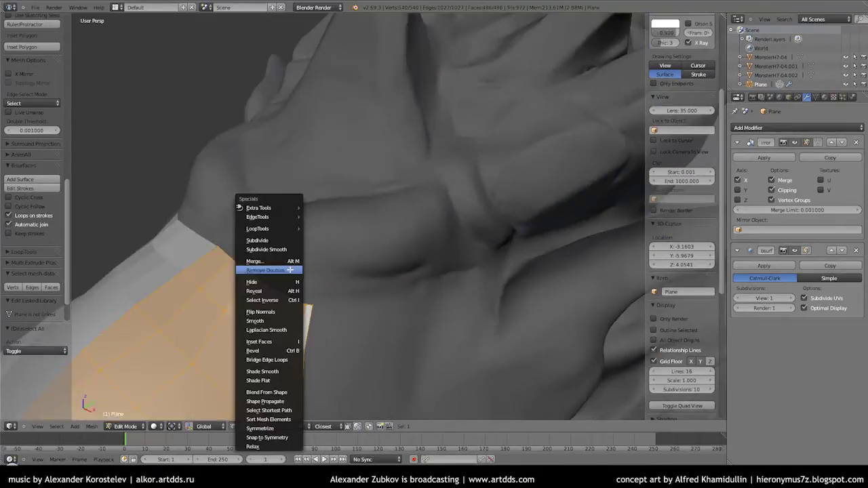
pyautogui.press('Escape')
pyautogui.press('a')
pyautogui.rightClick(346, 258)
pyautogui.press('g')
# Step: Move the boundary vertex into place where the strip meets the patch
pyautogui.moveTo(345, 297)
pyautogui.mouseDown(button='middle')
pyautogui.moveTo(359, 247)
pyautogui.moveTo(356, 253)
pyautogui.moveTo(326, 179)
pyautogui.mouseUp(button='middle')
pyautogui.press('g')
pyautogui.click(301, 225)
pyautogui.press('Tab')
pyautogui.press('Tab')
pyautogui.moveTo(302, 225); pyautogui.dragTo(294, 238, button='middle')
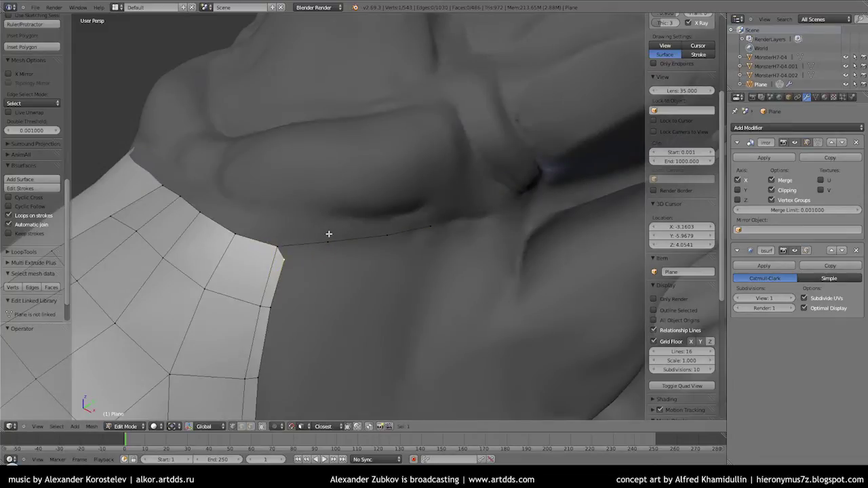
pyautogui.click(432, 233)
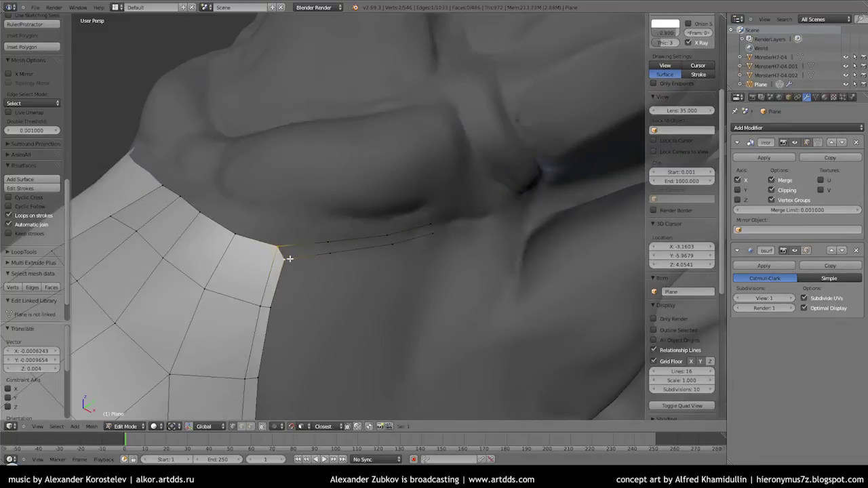
# Step: Extrude a new edge along the strip and fill a face between its vertices
pyautogui.press('f')
pyautogui.moveTo(284, 254); pyautogui.dragTo(351, 249, button='middle')
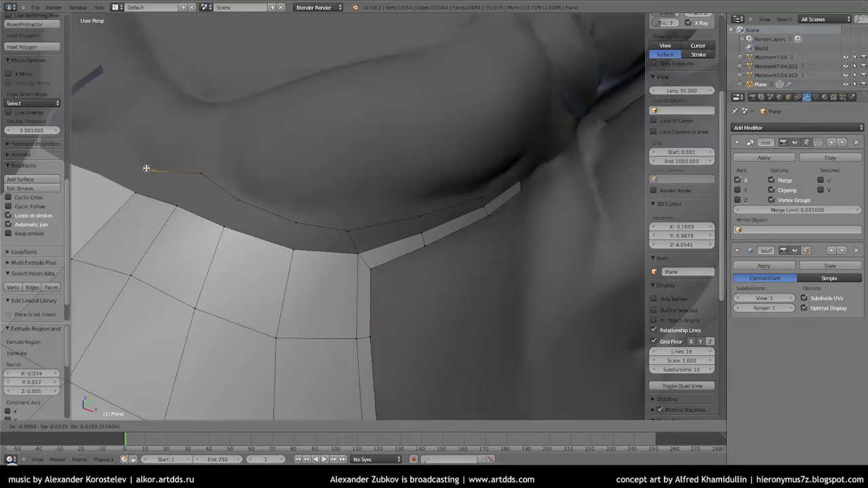
pyautogui.click(145, 168)
pyautogui.moveTo(203, 237)
pyautogui.mouseDown(button='middle')
pyautogui.moveTo(267, 267)
pyautogui.moveTo(343, 234)
pyautogui.moveTo(252, 274)
pyautogui.moveTo(331, 284)
pyautogui.mouseUp(button='middle')
pyautogui.click(343, 234)
pyautogui.press('f')
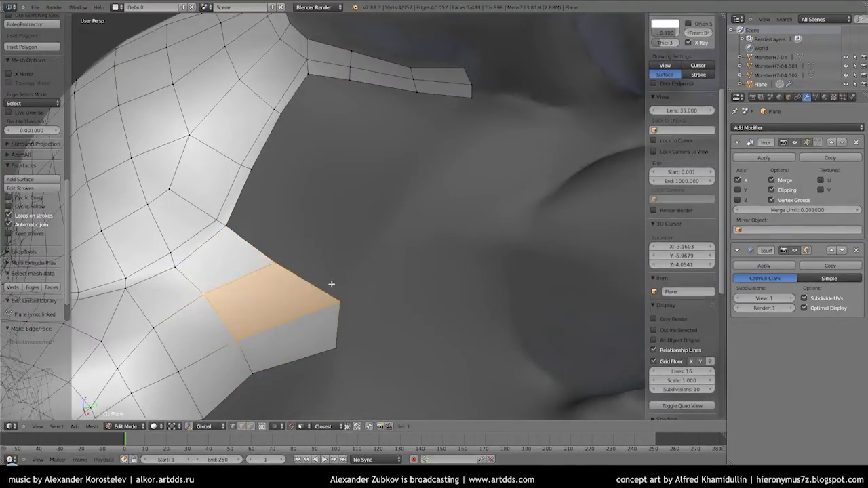
# Step: Extrude the corner vertex and fill the gaps bridging the strip and patch
pyautogui.rightClick(332, 284)
pyautogui.press('e')
pyautogui.click(288, 213)
pyautogui.press('f')
pyautogui.rightClick(319, 228)
pyautogui.moveTo(319, 229); pyautogui.dragTo(301, 215, button='middle')
pyautogui.press('f')
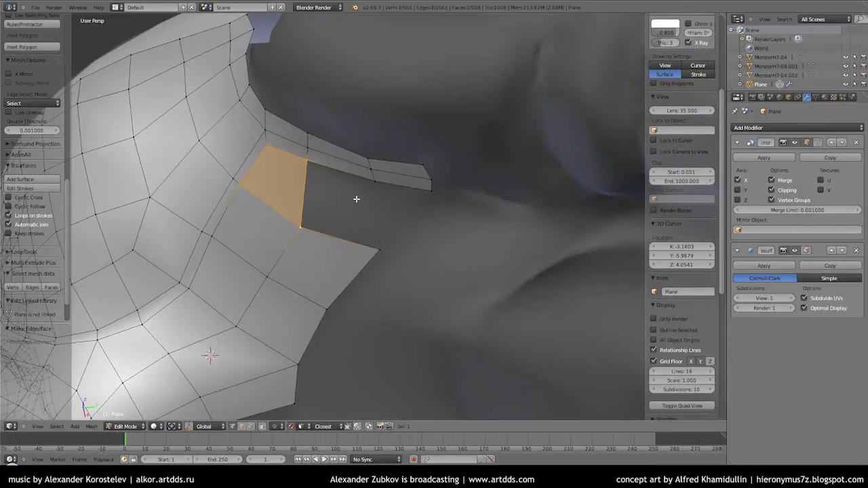
pyautogui.press('f')
# Step: Inspect the joined mesh outside edit mode and extrude a vertex from the far corner
pyautogui.rightClick(431, 190)
pyautogui.scroll(-3, 424, 204)
pyautogui.moveTo(424, 203)
pyautogui.mouseDown(button='middle')
pyautogui.moveTo(393, 203)
pyautogui.moveTo(531, 164)
pyautogui.mouseUp(button='middle')
pyautogui.scroll(-3, 393, 204)
pyautogui.press('Tab')
pyautogui.press('Tab')
pyautogui.scroll(4, 352, 211)
pyautogui.press('e')
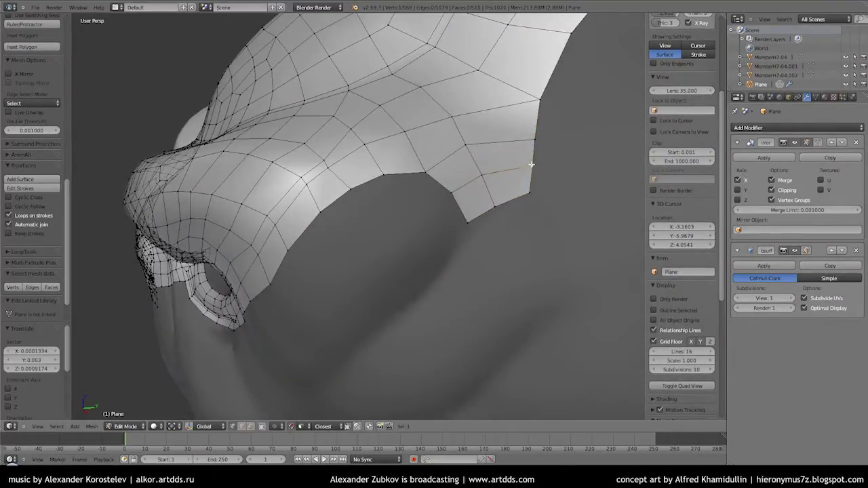
# Step: Place the moved vertex and draw two guide strokes over the cheek
pyautogui.click(502, 201)
pyautogui.moveTo(501, 201)
pyautogui.mouseDown(button='middle')
pyautogui.moveTo(465, 165)
pyautogui.moveTo(474, 155)
pyautogui.mouseUp(button='middle')
pyautogui.press('a')
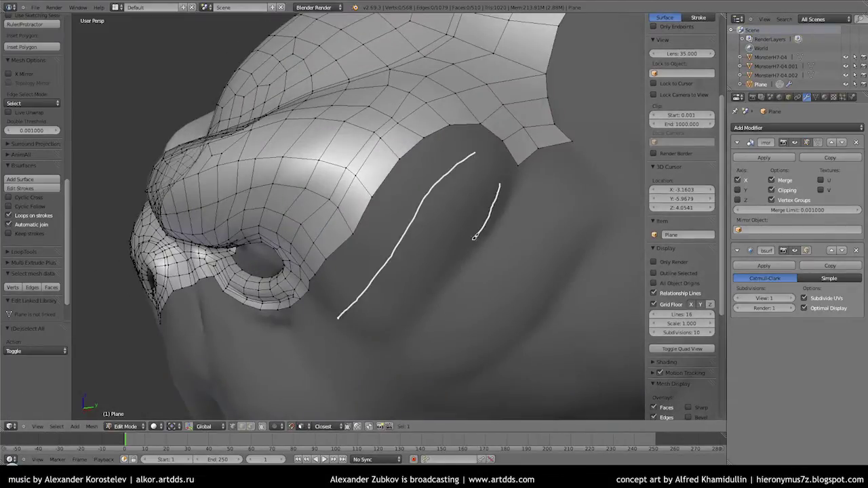
pyautogui.moveTo(475, 236); pyautogui.dragTo(370, 356)
pyautogui.moveTo(430, 224); pyautogui.dragTo(407, 229, button='middle')
# Step: Box-select the boundary edges and build a Bsurfaces patch from the cheek strokes
pyautogui.press('b')
pyautogui.moveTo(155, 156); pyautogui.dragTo(359, 368)
pyautogui.moveTo(359, 368)
pyautogui.mouseDown(button='middle')
pyautogui.moveTo(589, 203)
pyautogui.moveTo(475, 203)
pyautogui.moveTo(470, 193)
pyautogui.moveTo(475, 291)
pyautogui.mouseUp(button='middle')
pyautogui.click(32, 179)
pyautogui.press('a')
# Step: Adjust the patch's tip vertices and fill new faces at its tip
pyautogui.press('a')
pyautogui.moveTo(475, 290); pyautogui.dragTo(477, 294, button='right')
pyautogui.moveTo(453, 301)
pyautogui.mouseDown(button='middle')
pyautogui.moveTo(415, 282)
pyautogui.moveTo(386, 237)
pyautogui.mouseUp(button='middle')
pyautogui.press('f')
pyautogui.press('g')
pyautogui.click(417, 280)
pyautogui.click(326, 303)
pyautogui.moveTo(326, 303)
pyautogui.mouseDown(button='middle')
pyautogui.moveTo(433, 199)
pyautogui.moveTo(309, 304)
pyautogui.mouseUp(button='middle')
pyautogui.press('a')
# Step: Convert the next stroke into faces, move the corner vertex, and clear the old guide strokes
pyautogui.press('e')
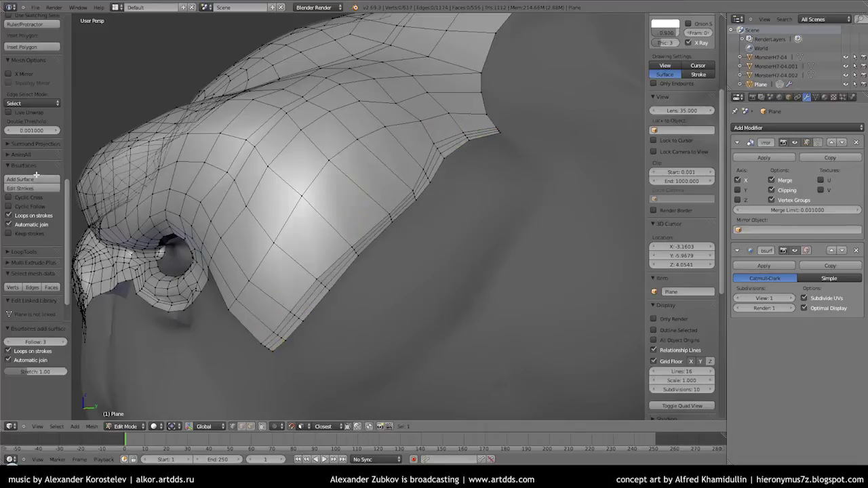
pyautogui.moveTo(461, 179); pyautogui.dragTo(348, 251, button='middle')
pyautogui.scroll(2, 426, 181)
pyautogui.moveTo(426, 181); pyautogui.dragTo(426, 159)
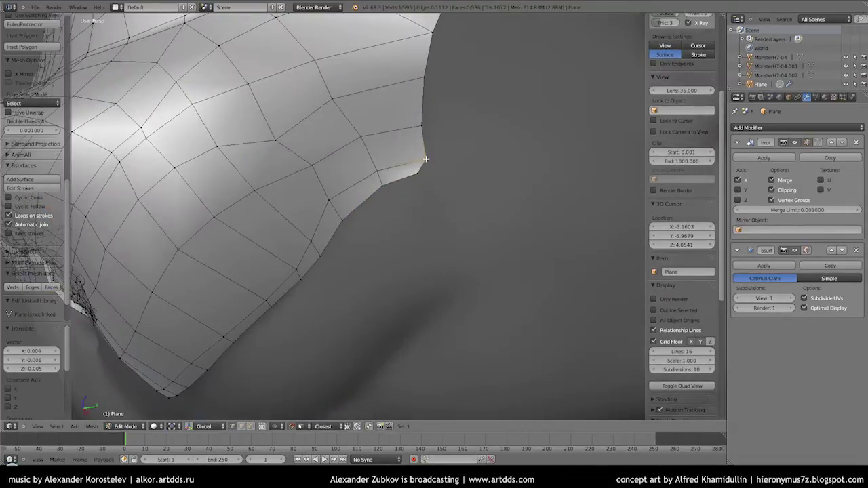
pyautogui.press('a')
pyautogui.scroll(-2, 459, 225)
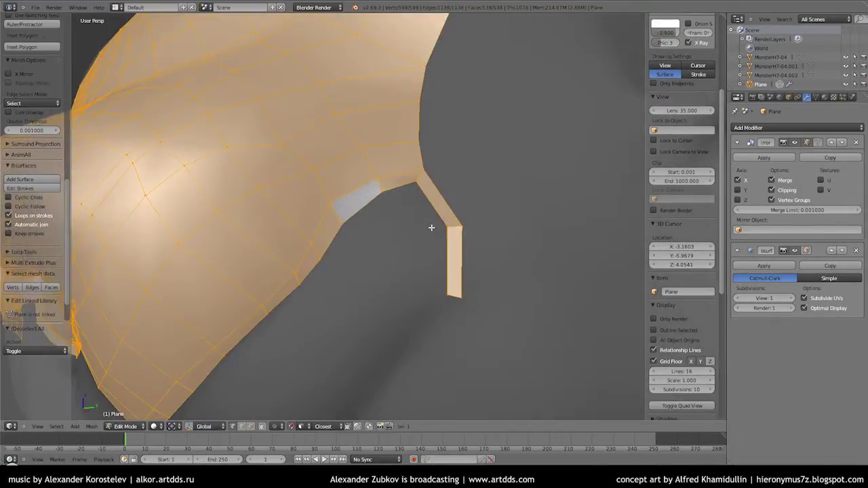
pyautogui.press('a')
pyautogui.moveTo(432, 229)
pyautogui.mouseDown(button='middle')
pyautogui.moveTo(493, 188)
pyautogui.moveTo(487, 135)
pyautogui.mouseUp(button='middle')
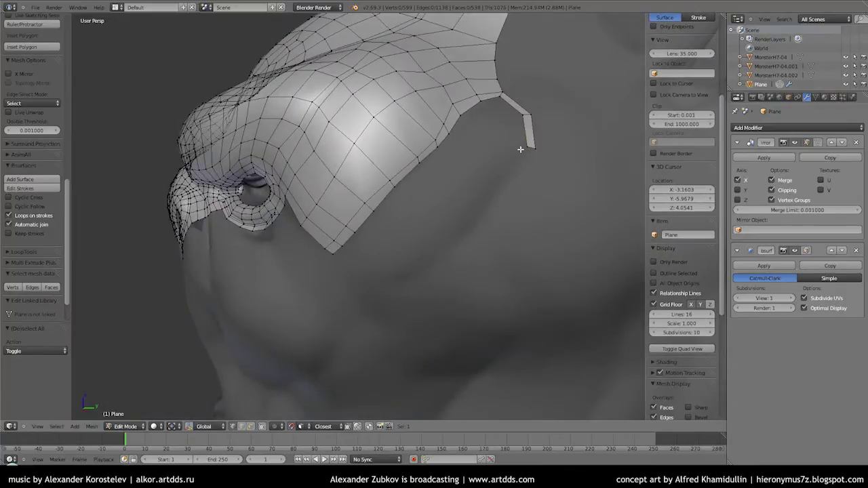
pyautogui.hotkey('d', 'x')
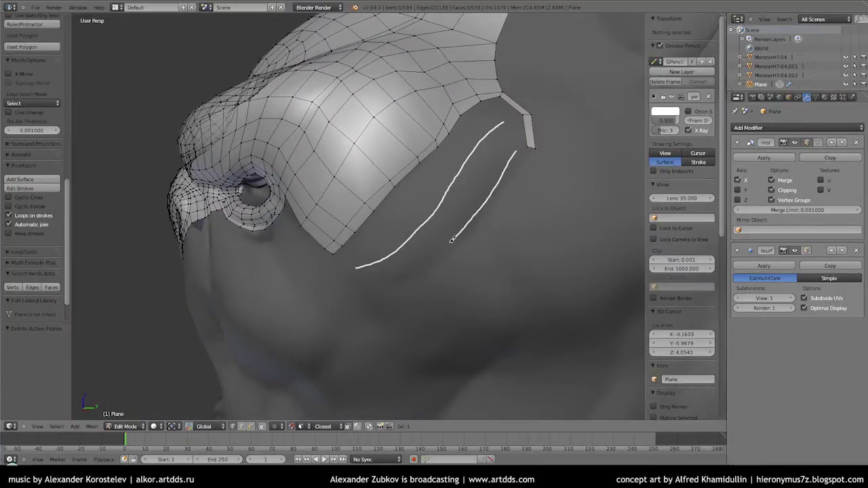
# Step: Build a face strip from a new stroke below the patch, recalculate normals, and shade smooth
pyautogui.moveTo(559, 130); pyautogui.dragTo(563, 124, button='middle')
pyautogui.press('e')
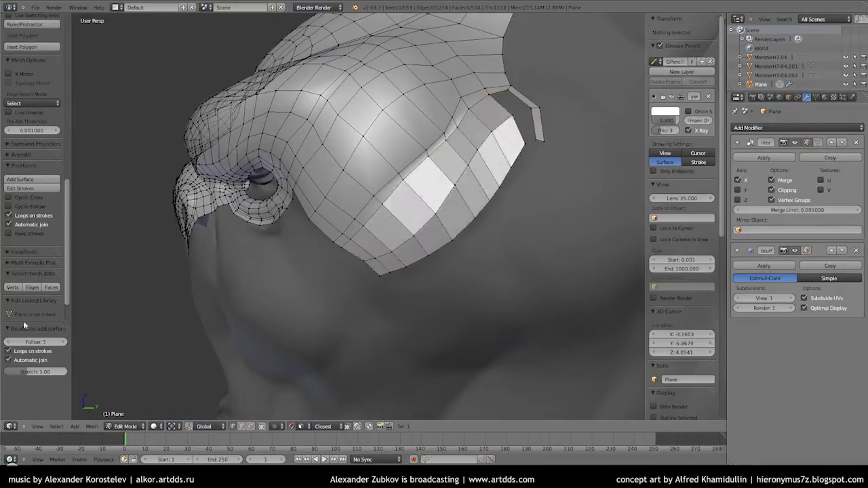
pyautogui.press('a')
pyautogui.hotkey('ctrl', 'n')
pyautogui.press('w')
pyautogui.click(365, 217)
pyautogui.moveTo(365, 217); pyautogui.dragTo(414, 187, button='middle')
# Step: Extrude a corner vertex, fill the gap strip along the boundary, and check the mesh
pyautogui.rightClick(421, 181)
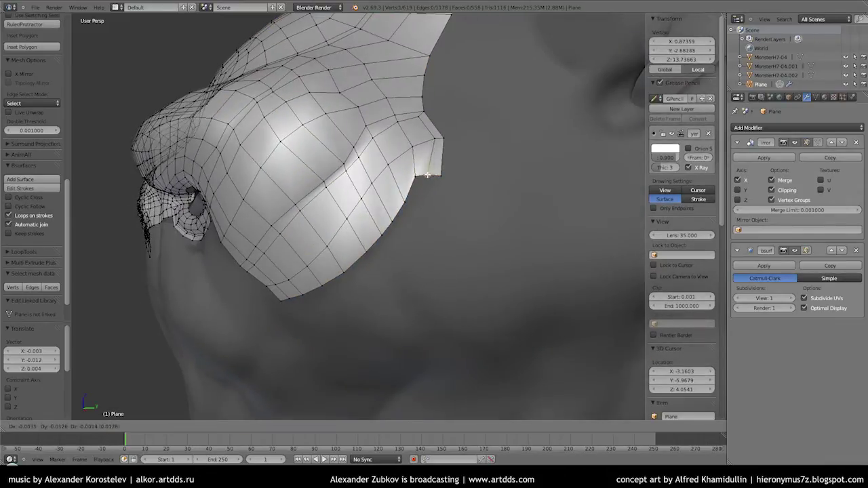
pyautogui.scroll(2, 412, 205)
pyautogui.press('e')
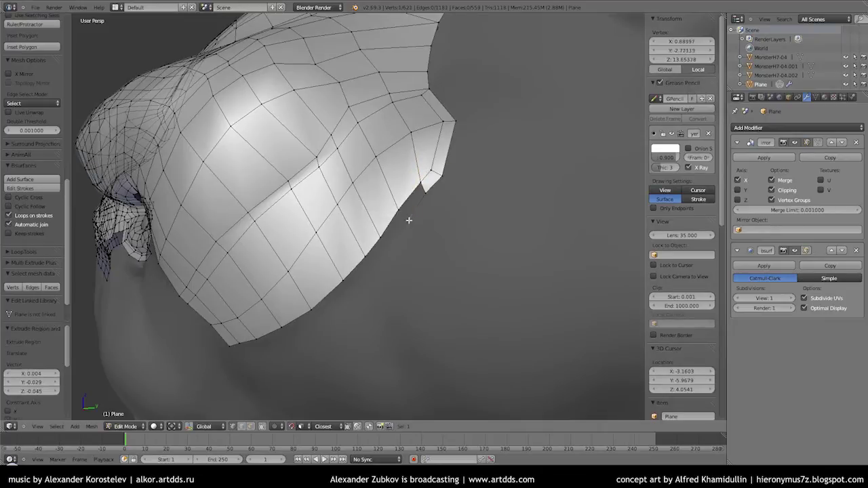
pyautogui.moveTo(337, 253); pyautogui.dragTo(353, 242, button='middle')
pyautogui.press('f')
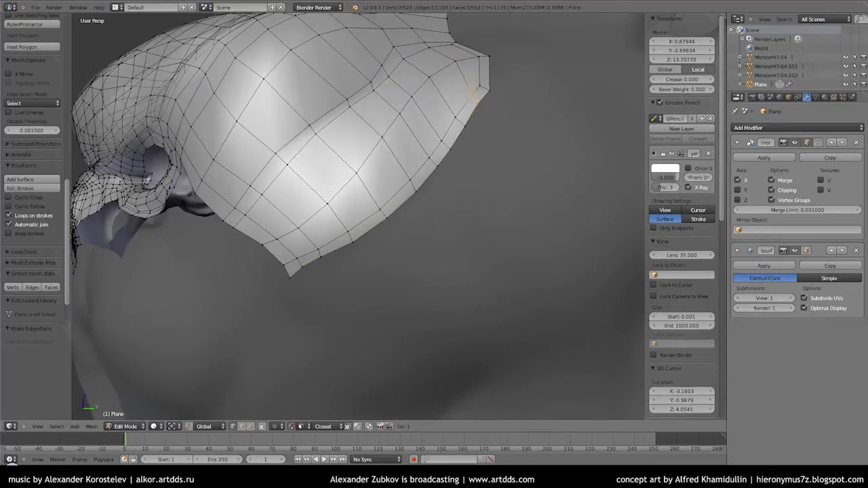
pyautogui.press('Tab')
pyautogui.moveTo(411, 170); pyautogui.dragTo(397, 241, button='middle')
pyautogui.press('Tab')
pyautogui.scroll(4, 369, 234)
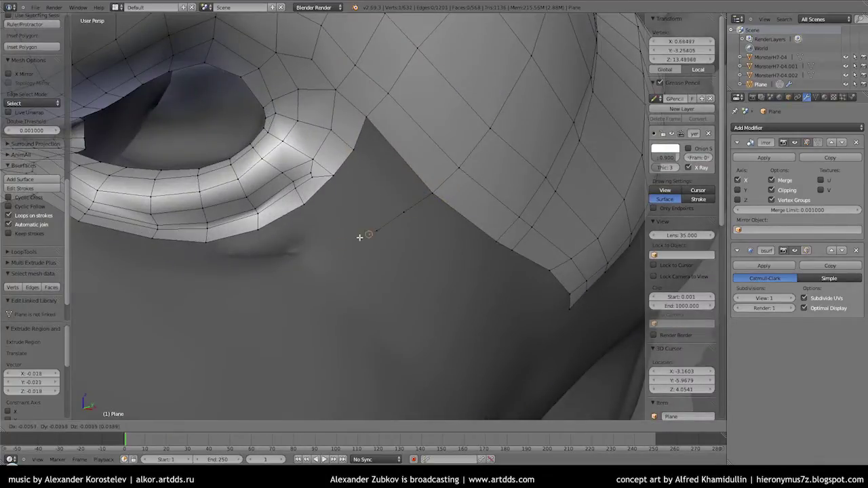
# Step: Extrude a vertex below the eye, fill the first strip face and scale it down
pyautogui.press('f')
pyautogui.moveTo(329, 232)
pyautogui.mouseDown(button='middle')
pyautogui.moveTo(355, 258)
pyautogui.moveTo(310, 265)
pyautogui.moveTo(407, 244)
pyautogui.mouseUp(button='middle')
pyautogui.press('g')
pyautogui.press('e')
pyautogui.click(285, 229)
pyautogui.moveTo(287, 226)
pyautogui.mouseDown(button='middle')
pyautogui.moveTo(380, 262)
pyautogui.moveTo(363, 234)
pyautogui.mouseUp(button='middle')
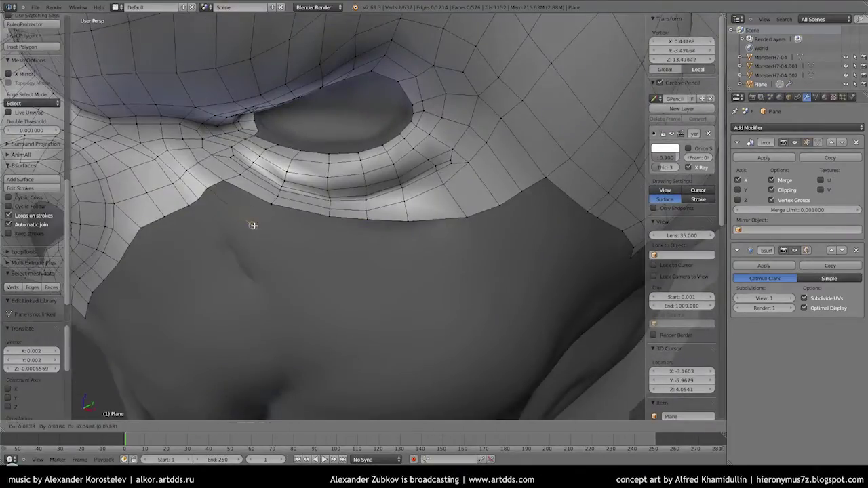
pyautogui.moveTo(541, 223)
pyautogui.mouseDown(button='middle')
pyautogui.moveTo(417, 257)
pyautogui.moveTo(340, 198)
pyautogui.mouseUp(button='middle')
pyautogui.press('f')
pyautogui.press('s')
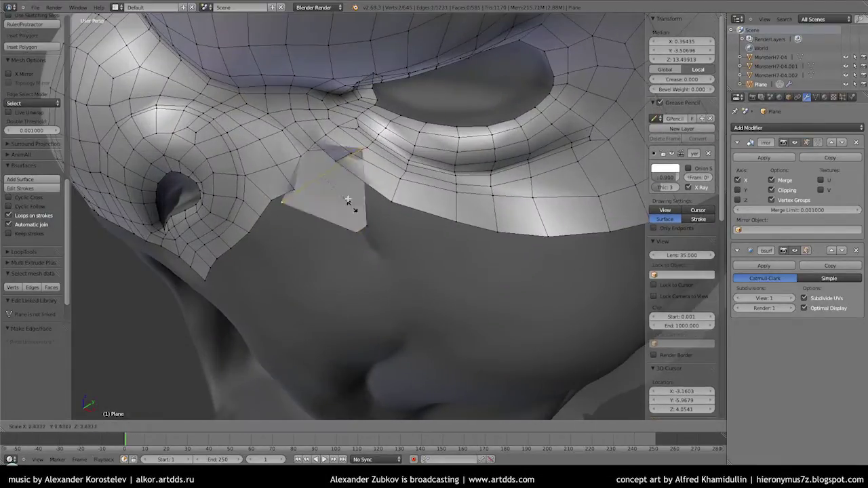
# Step: Move the strip's tip vertex, extrude another vertex and fill a face to widen the strip
pyautogui.moveTo(365, 233); pyautogui.dragTo(348, 214, button='middle')
pyautogui.rightClick(348, 215)
pyautogui.press('g')
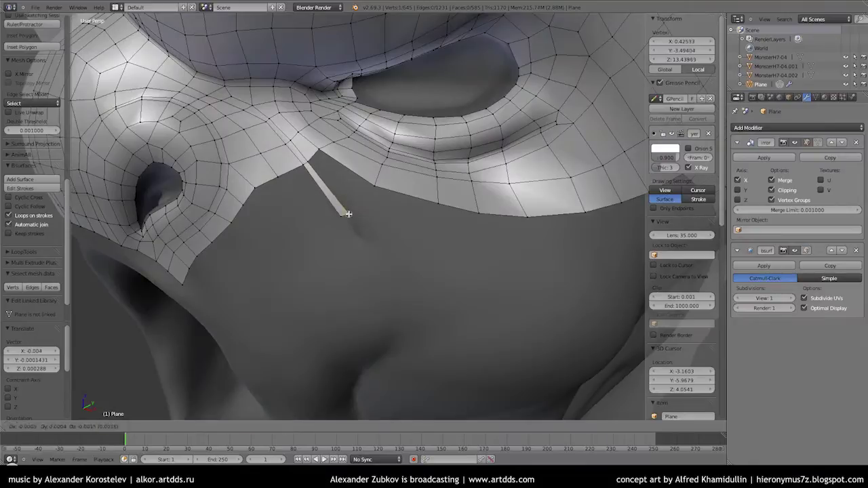
pyautogui.click(437, 246)
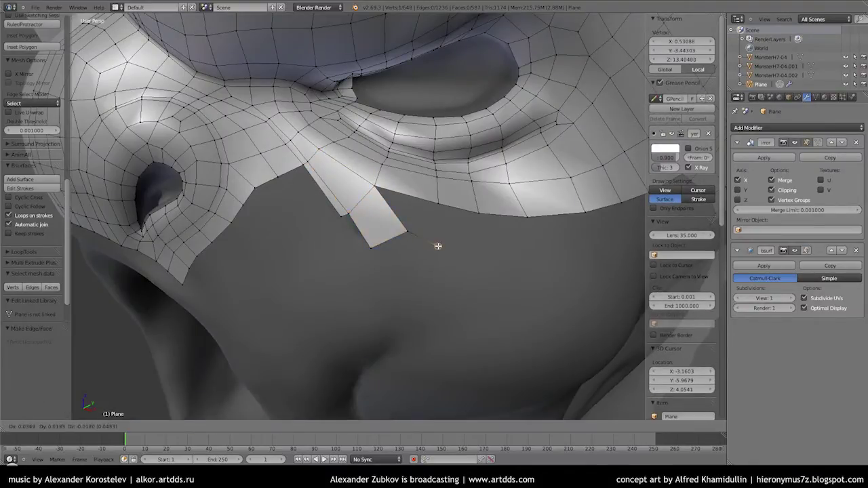
pyautogui.press('e')
pyautogui.click(532, 235)
pyautogui.moveTo(532, 235); pyautogui.dragTo(464, 253, button='middle')
pyautogui.press('f')
# Step: Extrude a further vertex downward for the second strip and select its end vertex
pyautogui.moveTo(488, 211)
pyautogui.mouseDown(button='middle')
pyautogui.moveTo(307, 224)
pyautogui.moveTo(321, 213)
pyautogui.mouseUp(button='middle')
pyautogui.press('e')
pyautogui.click(346, 239)
pyautogui.click(360, 279)
pyautogui.keyDown('shift'); pyautogui.rightClick(341, 227); pyautogui.keyUp('shift')
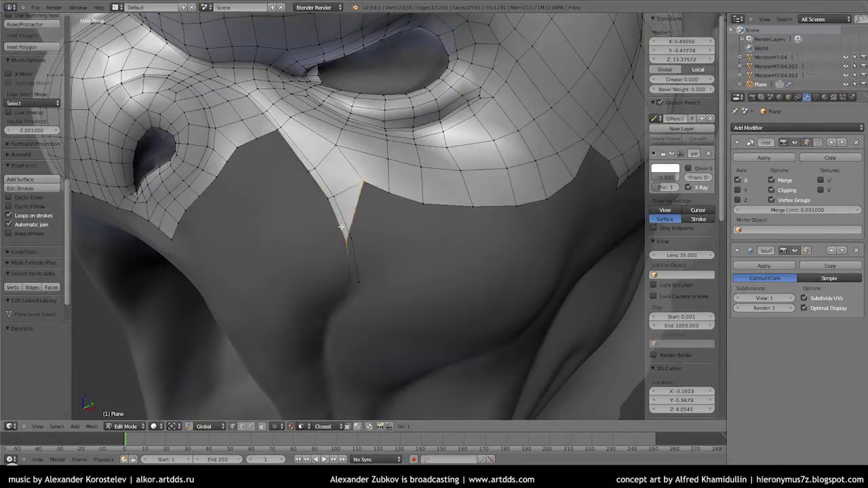
pyautogui.moveTo(348, 241); pyautogui.dragTo(335, 204, button='middle')
pyautogui.rightClick(335, 204)
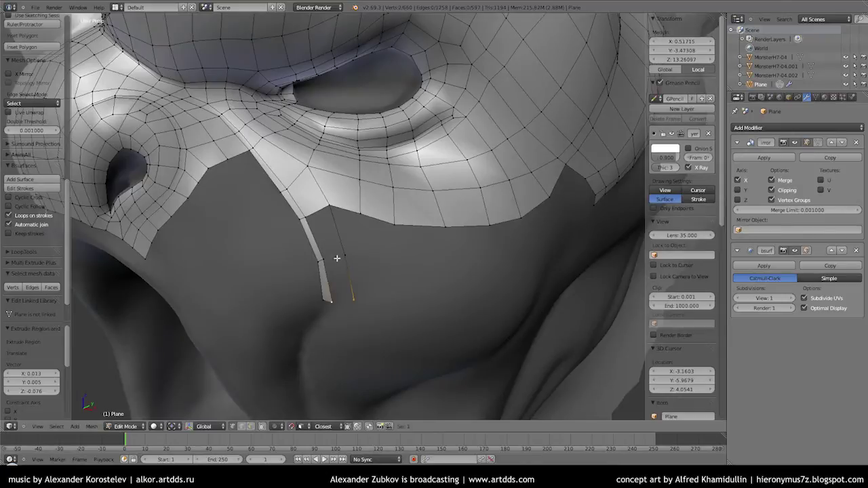
pyautogui.moveTo(337, 258)
pyautogui.mouseDown(button='middle')
pyautogui.moveTo(338, 275)
pyautogui.moveTo(293, 256)
pyautogui.mouseUp(button='middle')
# Step: Deselect everything and draw two parallel guide strokes under the mask edge
pyautogui.press('a')
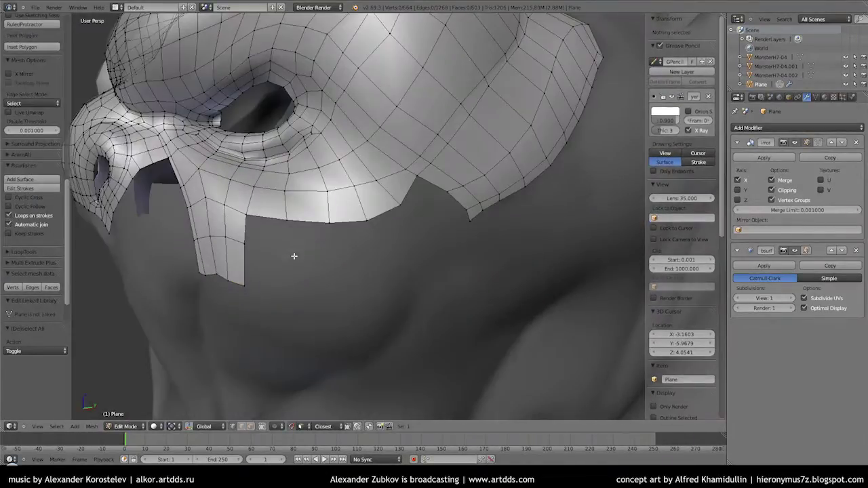
pyautogui.moveTo(436, 215); pyautogui.dragTo(288, 248, button='middle')
pyautogui.moveTo(284, 248); pyautogui.dragTo(438, 204)
pyautogui.moveTo(438, 203); pyautogui.dragTo(380, 170, button='middle')
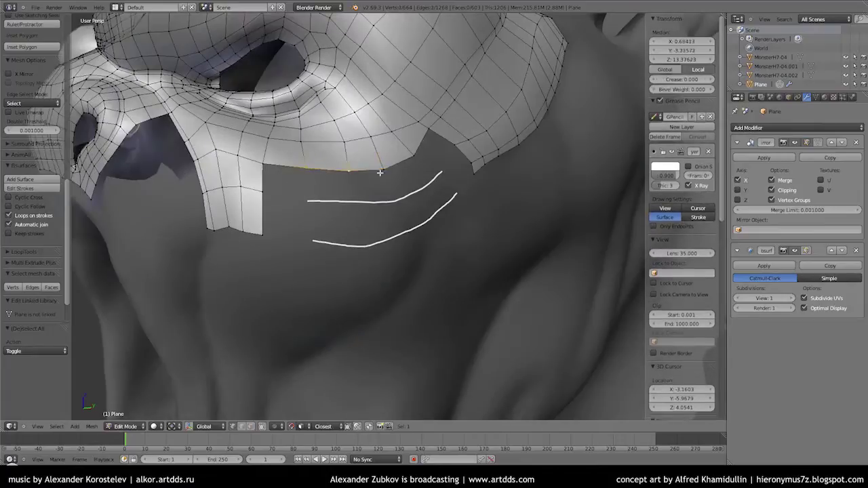
# Step: Join the two hanging strips with a new face and reposition a border vertex
pyautogui.click(32, 178)
pyautogui.press('a')
pyautogui.press('f')
pyautogui.moveTo(283, 229); pyautogui.dragTo(339, 224, button='middle')
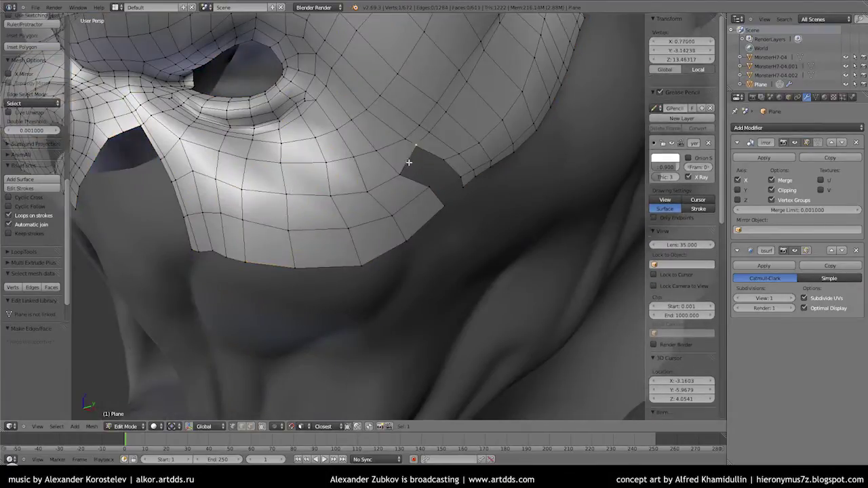
pyautogui.moveTo(407, 204); pyautogui.dragTo(351, 196, button='middle')
pyautogui.press('g')
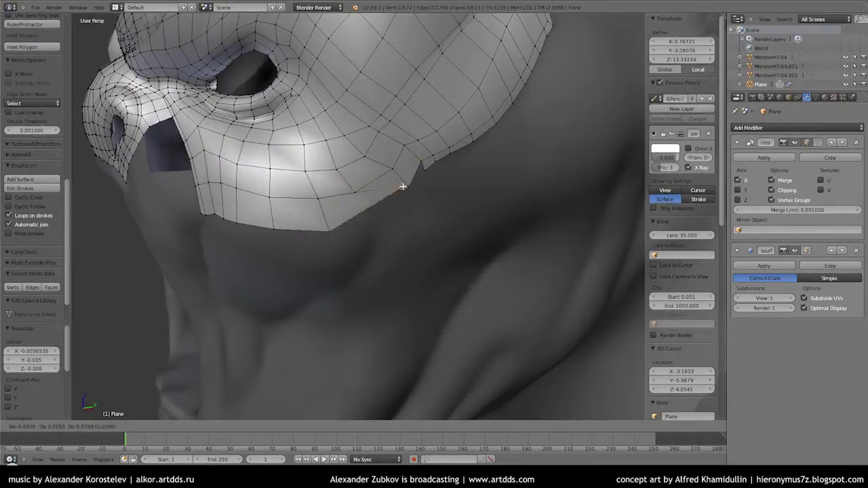
pyautogui.moveTo(261, 232)
pyautogui.mouseDown(button='middle')
pyautogui.moveTo(285, 204)
pyautogui.moveTo(339, 217)
pyautogui.moveTo(434, 217)
pyautogui.mouseUp(button='middle')
pyautogui.scroll(-3, 285, 203)
# Step: Snap a border vertex onto the sculpt and extrude a first vertex down onto the cheek
pyautogui.press('Tab')
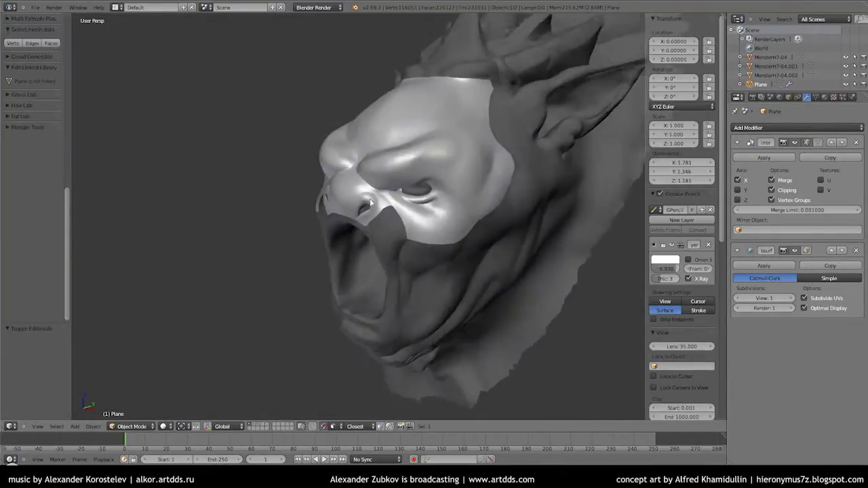
pyautogui.press('Tab')
pyautogui.scroll(3, 434, 217)
pyautogui.press('g')
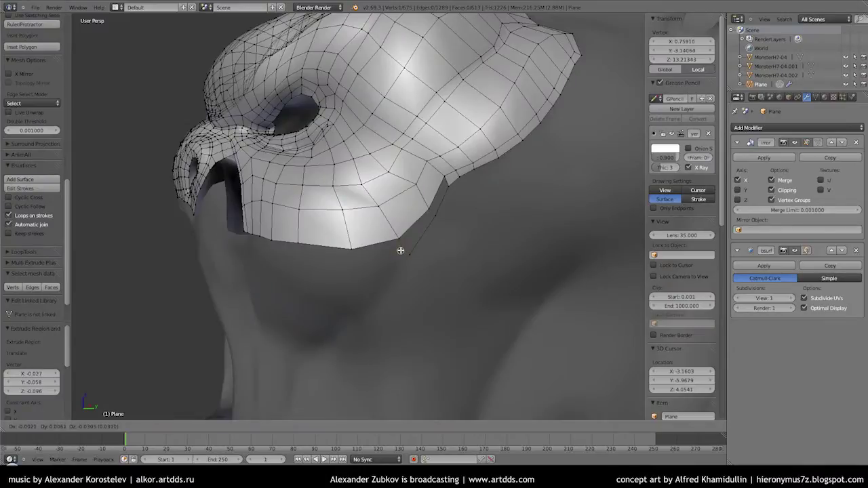
pyautogui.click(400, 251)
pyautogui.press('e')
pyautogui.click(397, 285)
pyautogui.moveTo(397, 285)
pyautogui.mouseDown(button='middle')
pyautogui.moveTo(441, 213)
pyautogui.moveTo(459, 227)
pyautogui.moveTo(415, 206)
pyautogui.mouseUp(button='middle')
pyautogui.moveTo(423, 236)
pyautogui.mouseDown(button='middle')
pyautogui.moveTo(400, 240)
pyautogui.moveTo(414, 259)
pyautogui.mouseUp(button='middle')
# Step: Extrude further vertices down the cheek and fill the gaps into quad faces
pyautogui.press('e')
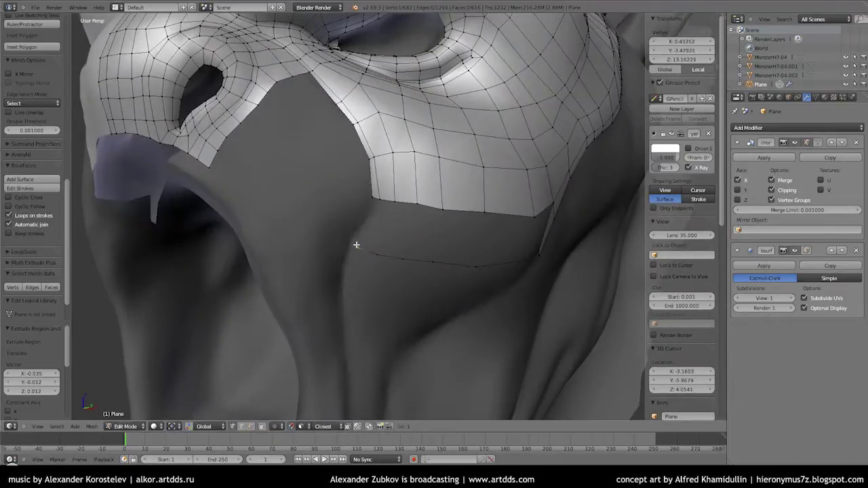
pyautogui.press('f')
pyautogui.moveTo(371, 241)
pyautogui.mouseDown(button='middle')
pyautogui.moveTo(468, 255)
pyautogui.moveTo(482, 265)
pyautogui.mouseUp(button='middle')
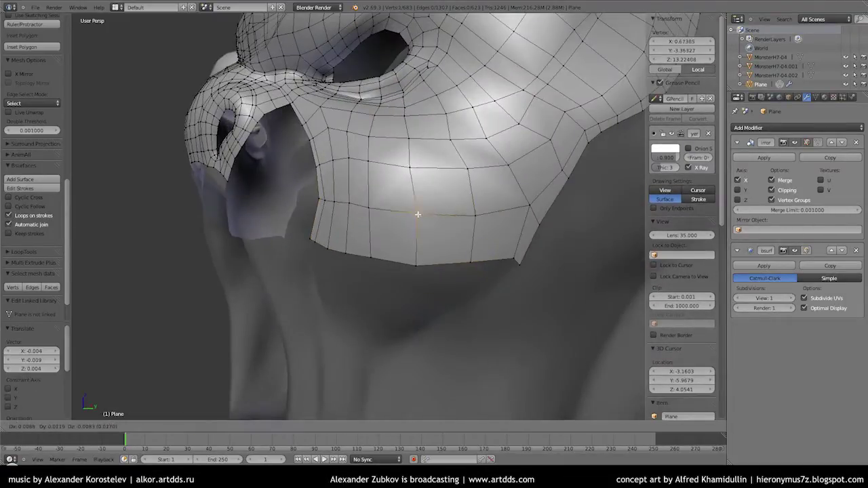
pyautogui.click(418, 214)
pyautogui.moveTo(418, 214); pyautogui.dragTo(423, 267, button='middle')
pyautogui.press('e')
pyautogui.click(459, 294)
pyautogui.moveTo(459, 295); pyautogui.dragTo(422, 258, button='middle')
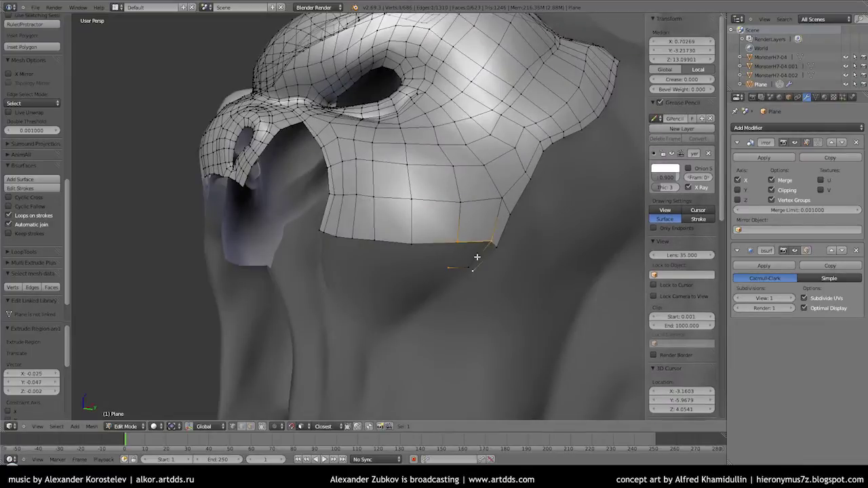
pyautogui.press('f')
# Step: Extrude an edge lower on the cheek, fill the gaps on both sides, and add another vertex
pyautogui.press('e')
pyautogui.moveTo(349, 277)
pyautogui.mouseDown(button='middle')
pyautogui.moveTo(319, 260)
pyautogui.moveTo(333, 271)
pyautogui.moveTo(481, 192)
pyautogui.moveTo(346, 251)
pyautogui.mouseUp(button='middle')
pyautogui.press('f')
pyautogui.press('e')
pyautogui.click(351, 259)
pyautogui.press('f')
pyautogui.moveTo(398, 238)
pyautogui.mouseDown(button='middle')
pyautogui.moveTo(372, 315)
pyautogui.moveTo(405, 253)
pyautogui.mouseUp(button='middle')
pyautogui.press('f')
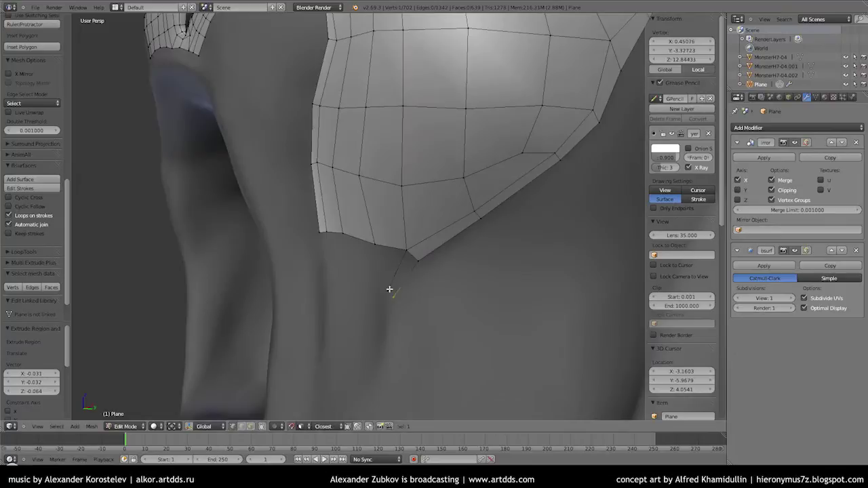
pyautogui.press('e')
pyautogui.click(329, 272)
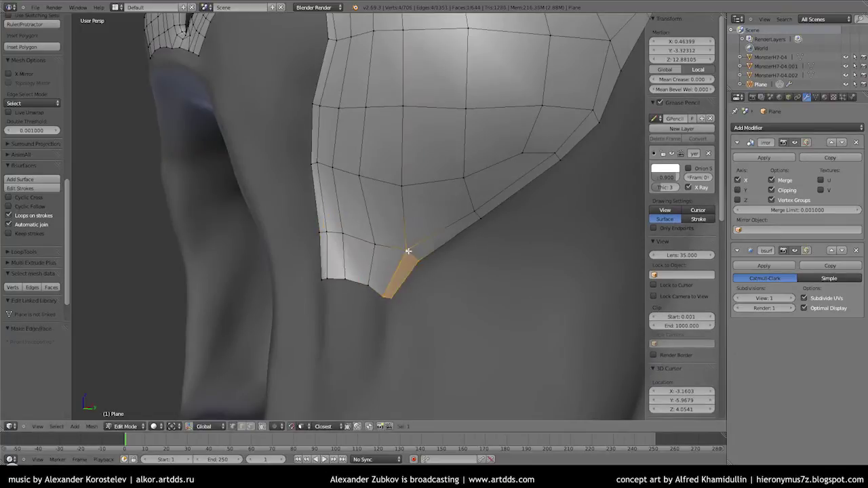
# Step: Review the mask on the whole head outside Edit Mode, then resume editing
pyautogui.press('Tab')
pyautogui.scroll(-5, 409, 251)
pyautogui.moveTo(430, 260)
pyautogui.mouseDown(button='middle')
pyautogui.moveTo(454, 264)
pyautogui.moveTo(432, 251)
pyautogui.mouseUp(button='middle')
pyautogui.scroll(5, 432, 251)
pyautogui.press('Tab')
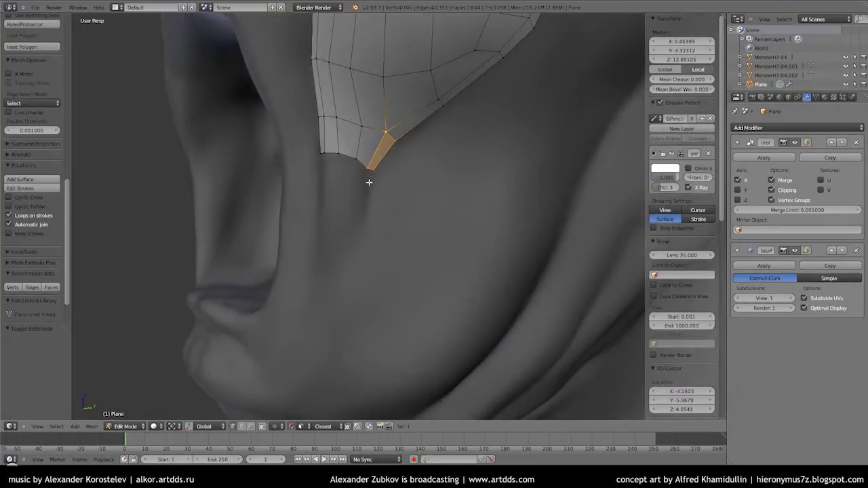
# Step: Extend the strip's tip toward the mouth with two new vertices and fill their faces
pyautogui.press('e')
pyautogui.moveTo(367, 217); pyautogui.dragTo(305, 194, button='middle')
pyautogui.click(361, 210)
pyautogui.press('f')
pyautogui.press('e')
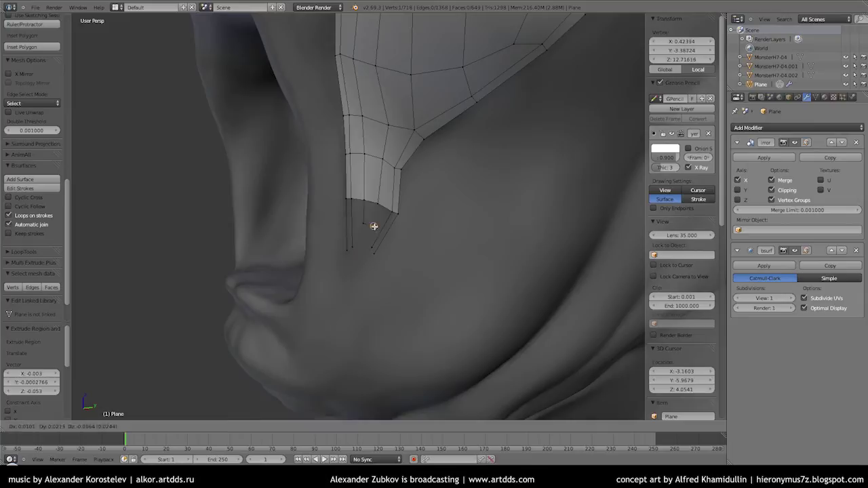
pyautogui.click(373, 226)
pyautogui.keyDown('shift'); pyautogui.rightClick(369, 242); pyautogui.keyUp('shift')
pyautogui.press('f')
pyautogui.press('f')
# Step: Move the strip's side edge into place and check the result
pyautogui.moveTo(369, 246); pyautogui.dragTo(354, 236, button='middle')
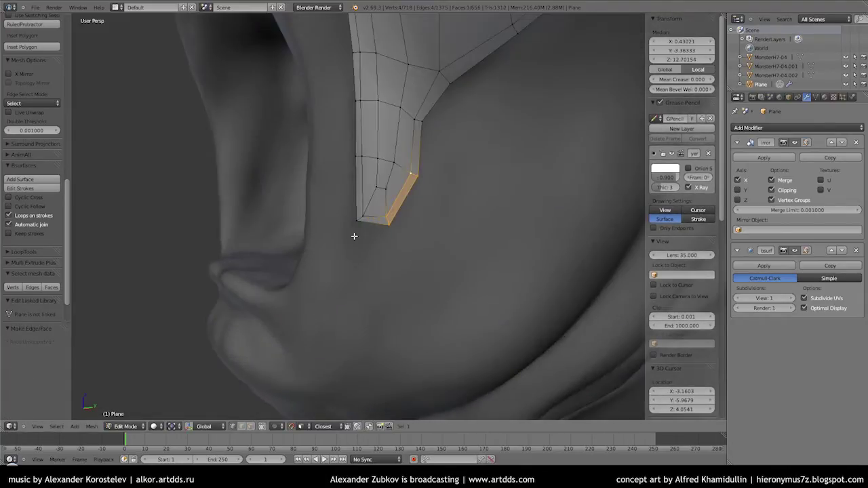
pyautogui.moveTo(354, 236)
pyautogui.mouseDown(button='middle')
pyautogui.moveTo(427, 242)
pyautogui.moveTo(388, 258)
pyautogui.moveTo(394, 237)
pyautogui.moveTo(407, 242)
pyautogui.moveTo(351, 281)
pyautogui.moveTo(410, 248)
pyautogui.moveTo(416, 218)
pyautogui.mouseUp(button='middle')
pyautogui.press('g')
pyautogui.click(420, 272)
pyautogui.press('Tab')
pyautogui.scroll(-5, 430, 248)
pyautogui.press('Tab')
pyautogui.scroll(5, 402, 251)
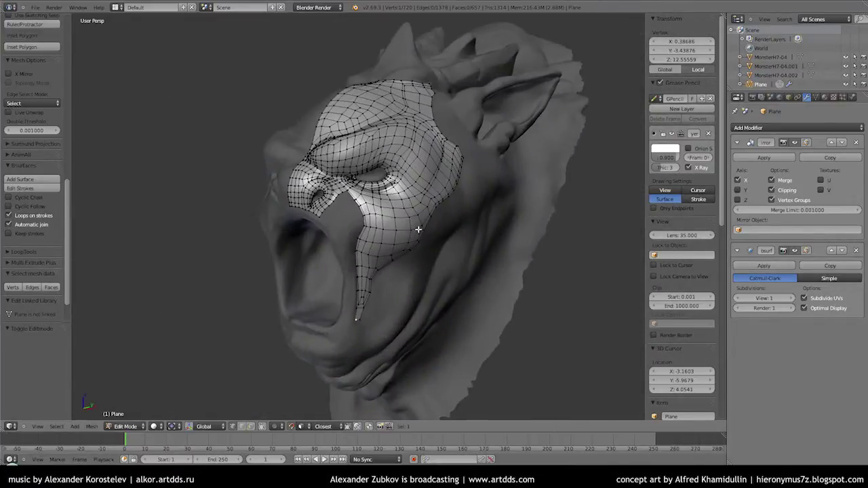
# Step: Maximize the 3D view and zoom in on the mask's side edge in Edit Mode
pyautogui.press('Tab')
pyautogui.hotkey('ctrl', 'Up')
pyautogui.press('Tab')
pyautogui.scroll(3, 515, 176)
pyautogui.scroll(5, 515, 176)
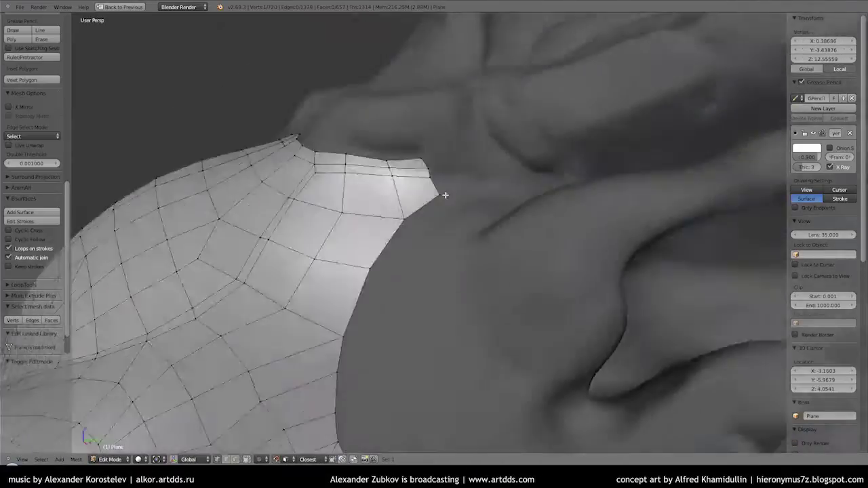
# Step: Extrude a chain of vertices along the mask's side edge and select a border vertex
pyautogui.press('e')
pyautogui.click(415, 377)
pyautogui.press('e')
pyautogui.keyDown('shift'); pyautogui.moveTo(382, 312); pyautogui.dragTo(345, 228, button='middle'); pyautogui.keyUp('shift')
pyautogui.click(346, 228)
pyautogui.press('e')
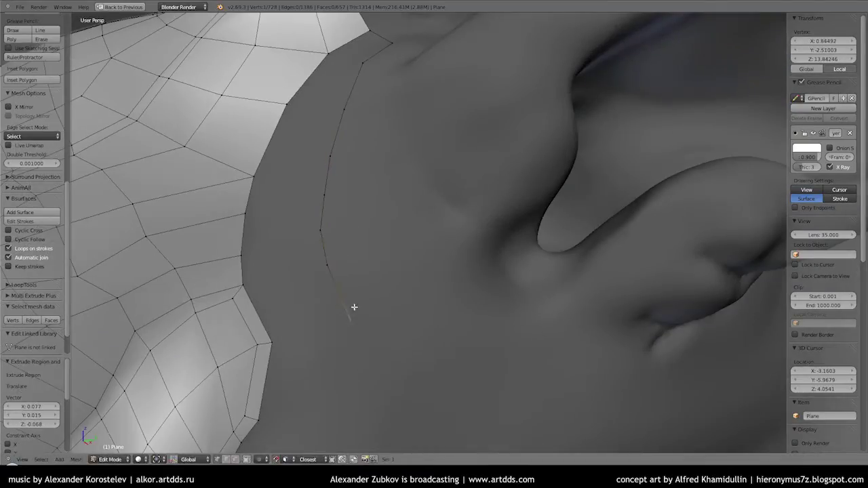
pyautogui.moveTo(354, 308); pyautogui.dragTo(391, 76, button='middle')
pyautogui.rightClick(364, 77)
pyautogui.scroll(3, 364, 76)
# Step: Slide the selected border vertex along its edge into a better position
pyautogui.hotkey('shift', 'v')
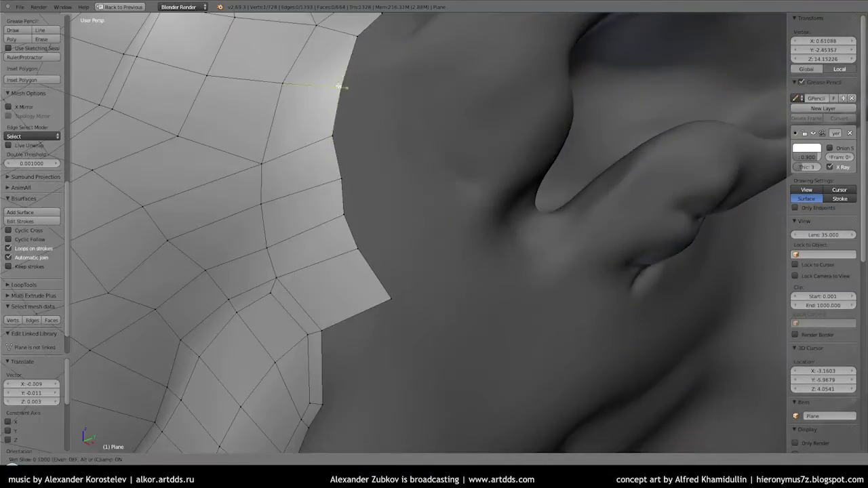
pyautogui.click(339, 176)
pyautogui.scroll(-3, 339, 176)
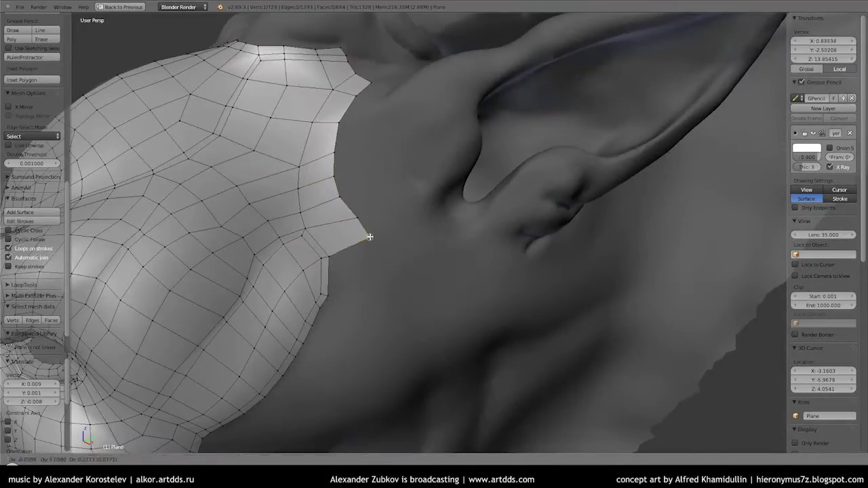
pyautogui.click(368, 158)
pyautogui.scroll(3, 368, 158)
pyautogui.click(371, 244)
pyautogui.scroll(-1, 371, 244)
# Step: Extrude new vertices from the border and fill quad faces between the chain and mesh
pyautogui.press('e')
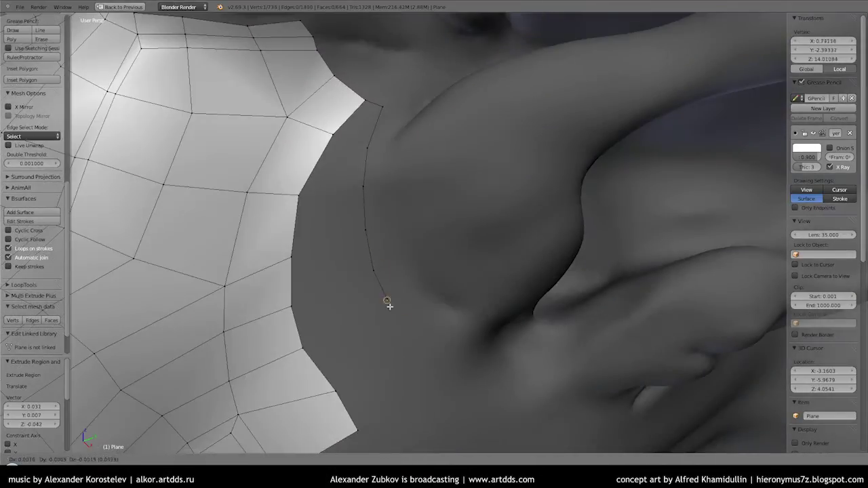
pyautogui.press('f')
pyautogui.moveTo(374, 114)
pyautogui.mouseDown(button='middle')
pyautogui.moveTo(381, 273)
pyautogui.moveTo(316, 294)
pyautogui.moveTo(353, 298)
pyautogui.mouseUp(button='middle')
pyautogui.click(370, 273)
pyautogui.press('f')
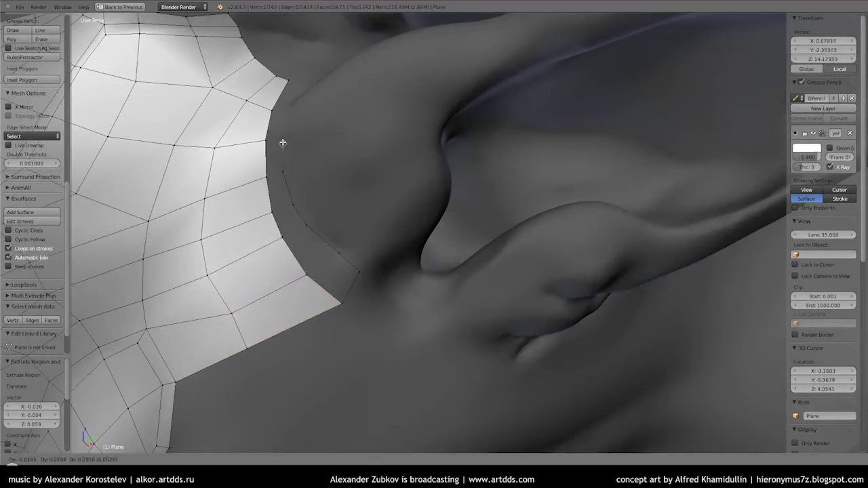
pyautogui.click(283, 143)
pyautogui.press('f')
pyautogui.scroll(-5, 330, 150)
pyautogui.scroll(5, 358, 229)
pyautogui.moveTo(357, 228)
pyautogui.mouseDown(button='middle')
pyautogui.moveTo(407, 211)
pyautogui.moveTo(403, 242)
pyautogui.moveTo(380, 246)
pyautogui.moveTo(387, 229)
pyautogui.mouseUp(button='middle')
# Step: Add more quads at the mesh corner, adjusting a vertex position and filling faces
pyautogui.press('e')
pyautogui.click(448, 178)
pyautogui.press('f')
pyautogui.press('g')
pyautogui.click(374, 248)
pyautogui.press('e')
pyautogui.click(380, 246)
pyautogui.press('f')
# Step: Extrude a vertex from the border toward the base of the ear
pyautogui.moveTo(426, 271)
pyautogui.mouseDown(button='middle')
pyautogui.moveTo(387, 303)
pyautogui.moveTo(341, 257)
pyautogui.moveTo(364, 265)
pyautogui.moveTo(322, 287)
pyautogui.mouseUp(button='middle')
pyautogui.rightClick(379, 287)
pyautogui.press('e')
pyautogui.click(341, 258)
# Step: Extrude vertices from the mask border toward the ear and fill the first quads beside it
pyautogui.press('f')
pyautogui.press('a')
pyautogui.scroll(-4, 291, 253)
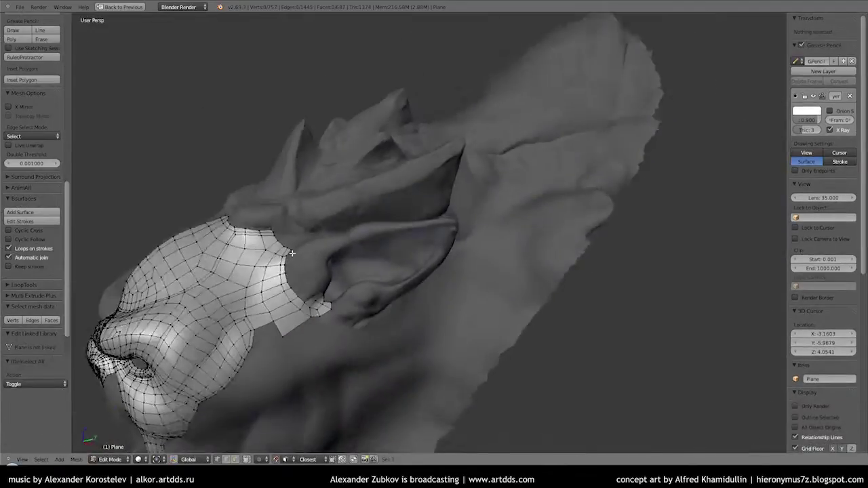
pyautogui.scroll(5, 292, 253)
pyautogui.moveTo(292, 231)
pyautogui.mouseDown(button='middle')
pyautogui.moveTo(330, 297)
pyautogui.moveTo(304, 283)
pyautogui.moveTo(363, 266)
pyautogui.moveTo(310, 273)
pyautogui.moveTo(271, 296)
pyautogui.mouseUp(button='middle')
pyautogui.press('e')
pyautogui.click(310, 259)
pyautogui.press('e')
pyautogui.press('f')
pyautogui.press('g')
pyautogui.click(347, 310)
# Step: Merge the small quad's stray corner vertex into the mesh, then fill the remaining gap with faces
pyautogui.press('a')
pyautogui.moveTo(348, 310)
pyautogui.mouseDown(button='middle')
pyautogui.moveTo(271, 246)
pyautogui.moveTo(390, 249)
pyautogui.moveTo(277, 302)
pyautogui.mouseUp(button='middle')
pyautogui.press('a')
pyautogui.press('a')
pyautogui.rightClick(276, 302)
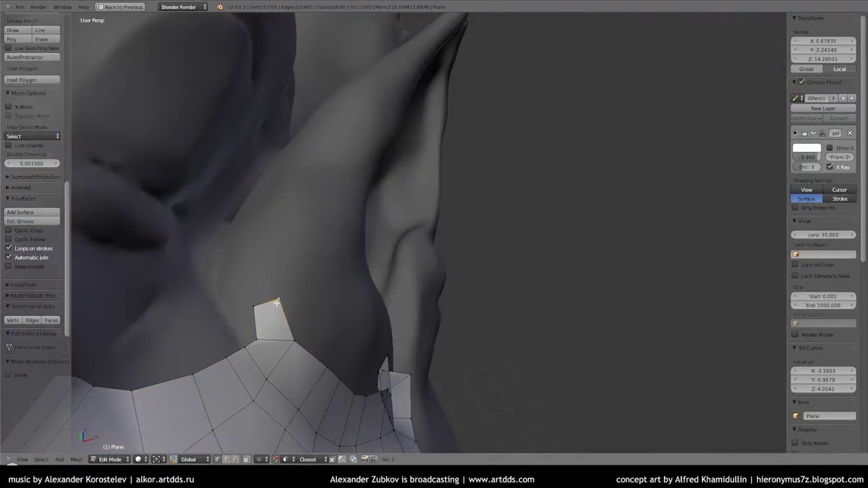
pyautogui.moveTo(225, 321); pyautogui.dragTo(234, 332, button='middle')
pyautogui.press('f')
pyautogui.press('g')
pyautogui.click(239, 342)
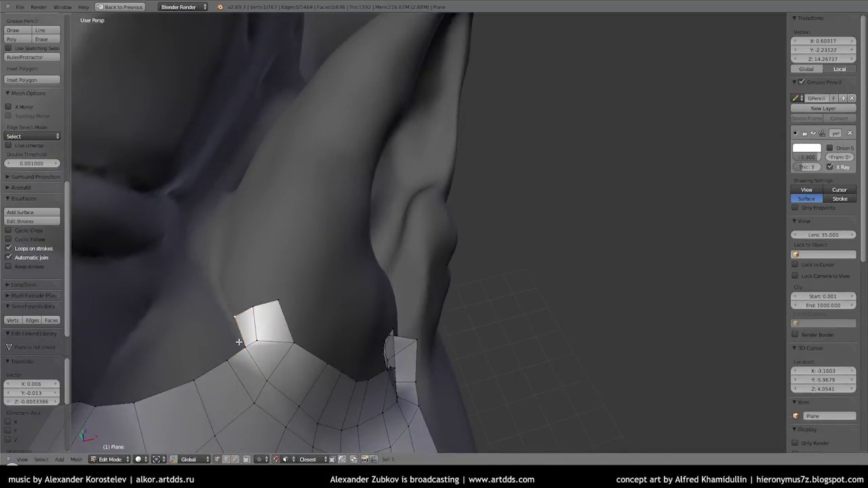
pyautogui.keyDown('ctrl'); pyautogui.click(134, 340); pyautogui.keyUp('ctrl')
pyautogui.moveTo(133, 340)
pyautogui.mouseDown(button='middle')
pyautogui.moveTo(246, 252)
pyautogui.moveTo(283, 298)
pyautogui.mouseUp(button='middle')
pyautogui.press('f')
pyautogui.hotkey('alt', 'f')
# Step: Extrude and fill more faces along the mesh edge, then recalculate normals with Ctrl+N
pyautogui.moveTo(326, 367); pyautogui.dragTo(330, 306, button='middle')
pyautogui.press('e')
pyautogui.moveTo(290, 250)
pyautogui.mouseDown(button='middle')
pyautogui.moveTo(314, 265)
pyautogui.moveTo(246, 295)
pyautogui.moveTo(236, 319)
pyautogui.moveTo(338, 288)
pyautogui.mouseUp(button='middle')
pyautogui.press('f')
pyautogui.press('e')
pyautogui.moveTo(278, 329)
pyautogui.mouseDown(button='middle')
pyautogui.moveTo(316, 321)
pyautogui.moveTo(300, 339)
pyautogui.moveTo(275, 305)
pyautogui.moveTo(275, 226)
pyautogui.moveTo(329, 185)
pyautogui.mouseUp(button='middle')
pyautogui.press('f')
pyautogui.press('e')
pyautogui.click(315, 321)
pyautogui.press('a')
pyautogui.hotkey('ctrl', 'n')
# Step: Extrude a vertex chain from a vertex near the ear and fill new faces at the ear base
pyautogui.rightClick(329, 184)
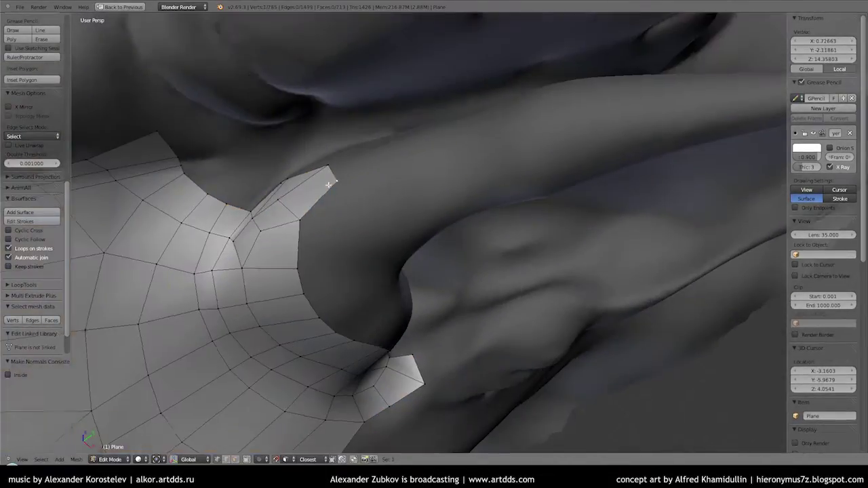
pyautogui.click(320, 264)
pyautogui.moveTo(321, 265); pyautogui.dragTo(339, 319, button='middle')
pyautogui.press('e')
pyautogui.click(365, 357)
pyautogui.moveTo(365, 357); pyautogui.dragTo(370, 330, button='middle')
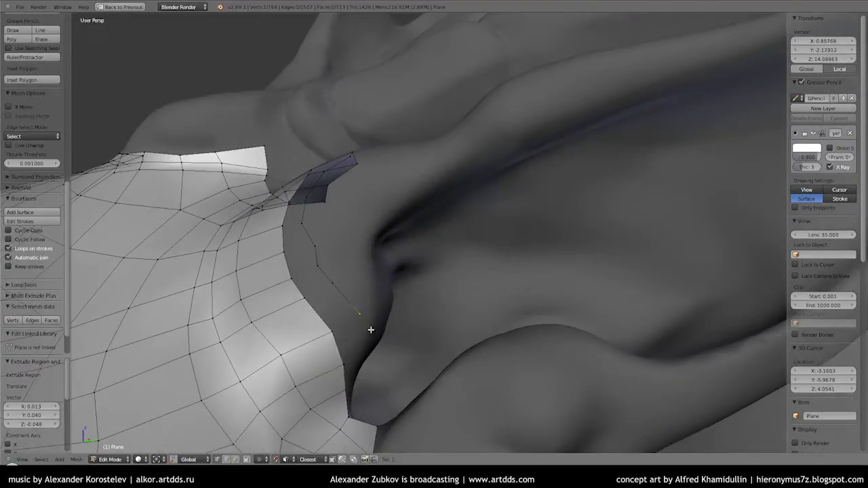
pyautogui.click(353, 365)
pyautogui.moveTo(352, 364); pyautogui.dragTo(306, 253, button='middle')
pyautogui.press('f')
pyautogui.moveTo(285, 283)
pyautogui.mouseDown(button='middle')
pyautogui.moveTo(315, 304)
pyautogui.moveTo(287, 294)
pyautogui.mouseUp(button='middle')
pyautogui.click(316, 315)
pyautogui.press('f')
# Step: Extrude vertices around the ear and fill faces along the end of the strip
pyautogui.moveTo(229, 240)
pyautogui.mouseDown(button='middle')
pyautogui.moveTo(202, 256)
pyautogui.moveTo(319, 244)
pyautogui.mouseUp(button='middle')
pyautogui.press('e')
pyautogui.click(222, 254)
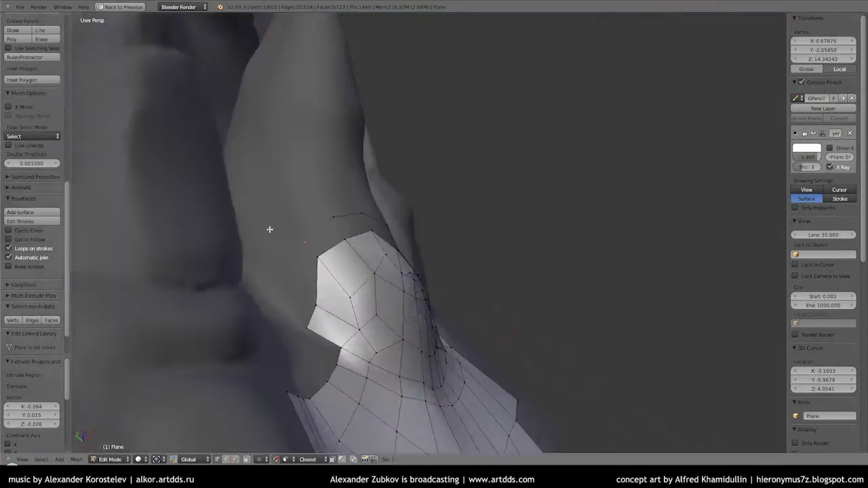
pyautogui.press('e')
pyautogui.click(284, 322)
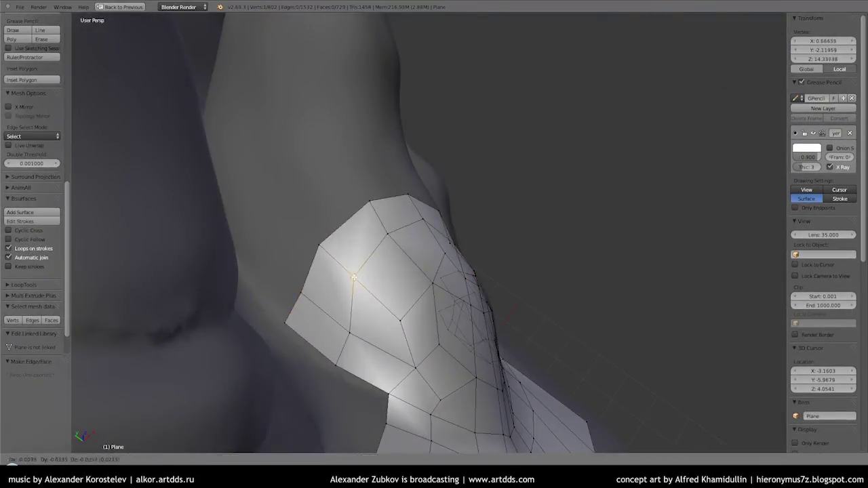
pyautogui.moveTo(284, 322); pyautogui.dragTo(371, 226, button='middle')
pyautogui.keyDown('ctrl'); pyautogui.click(400, 262); pyautogui.keyUp('ctrl')
pyautogui.moveTo(401, 262)
pyautogui.mouseDown(button='middle')
pyautogui.moveTo(409, 288)
pyautogui.moveTo(326, 248)
pyautogui.mouseUp(button='middle')
pyautogui.click(414, 309)
pyautogui.press('f')
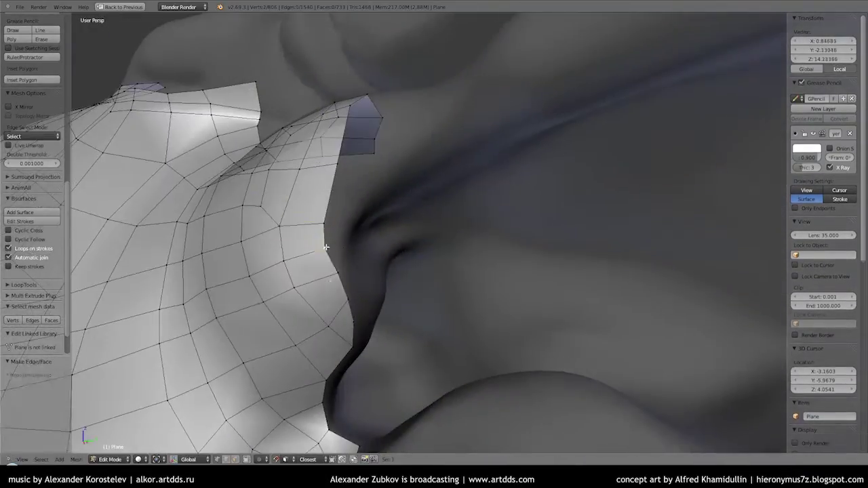
# Step: Place more vertices around the ear base and fill them into quads
pyautogui.moveTo(348, 294); pyautogui.dragTo(328, 274, button='middle')
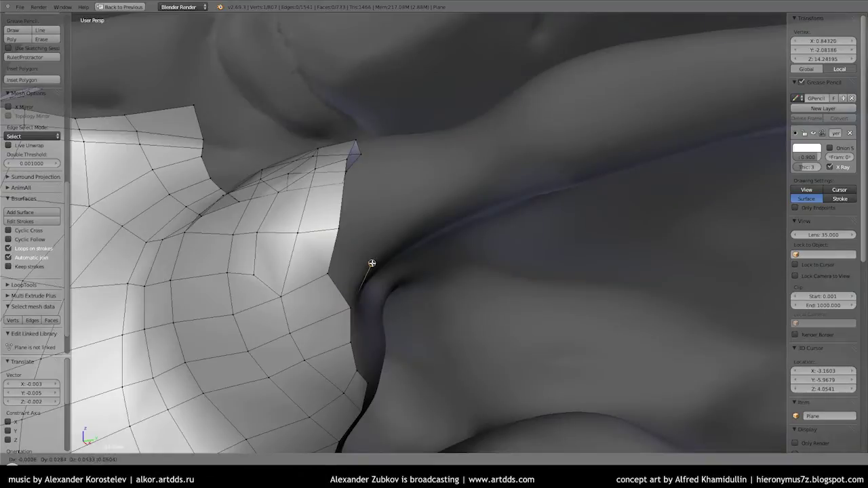
pyautogui.keyDown('ctrl'); pyautogui.click(372, 263); pyautogui.keyUp('ctrl')
pyautogui.press('f')
pyautogui.moveTo(372, 316); pyautogui.dragTo(370, 229, button='middle')
pyautogui.keyDown('ctrl'); pyautogui.click(371, 229); pyautogui.keyUp('ctrl')
pyautogui.press('f')
pyautogui.moveTo(326, 203); pyautogui.dragTo(294, 197, button='middle')
pyautogui.keyDown('ctrl'); pyautogui.click(295, 197); pyautogui.keyUp('ctrl')
pyautogui.moveTo(300, 262); pyautogui.dragTo(316, 184, button='middle')
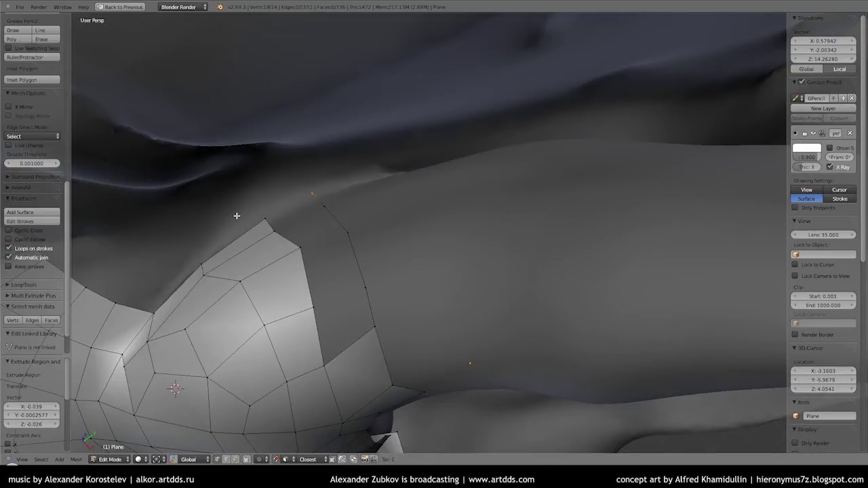
# Step: Draw a vertex chain along the ear's top rim to its tip and extrude it into a strip
pyautogui.moveTo(312, 247)
pyautogui.mouseDown(button='middle')
pyautogui.moveTo(394, 310)
pyautogui.moveTo(394, 145)
pyautogui.moveTo(376, 252)
pyautogui.mouseUp(button='middle')
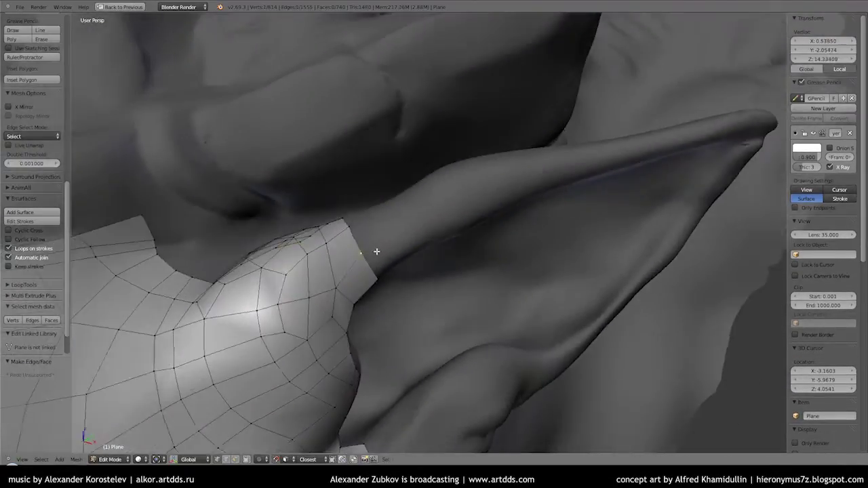
pyautogui.keyDown('ctrl'); pyautogui.click(441, 205); pyautogui.keyUp('ctrl')
pyautogui.moveTo(441, 205)
pyautogui.mouseDown(button='middle')
pyautogui.moveTo(418, 199)
pyautogui.moveTo(500, 194)
pyautogui.moveTo(233, 287)
pyautogui.moveTo(322, 268)
pyautogui.mouseUp(button='middle')
pyautogui.keyDown('ctrl'); pyautogui.click(500, 194); pyautogui.keyUp('ctrl')
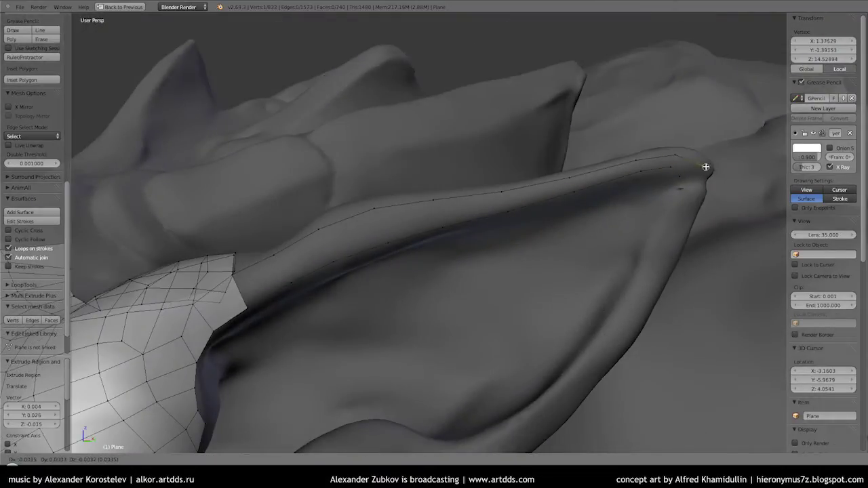
pyautogui.press('e')
pyautogui.moveTo(706, 167)
pyautogui.mouseDown(button='middle')
pyautogui.moveTo(521, 245)
pyautogui.moveTo(564, 232)
pyautogui.moveTo(319, 385)
pyautogui.mouseUp(button='middle')
pyautogui.moveTo(469, 305)
pyautogui.mouseDown(button='middle')
pyautogui.moveTo(452, 310)
pyautogui.moveTo(456, 335)
pyautogui.mouseUp(button='middle')
pyautogui.moveTo(556, 315)
pyautogui.mouseDown(button='middle')
pyautogui.moveTo(636, 304)
pyautogui.moveTo(624, 312)
pyautogui.moveTo(526, 289)
pyautogui.moveTo(558, 294)
pyautogui.moveTo(471, 353)
pyautogui.moveTo(464, 338)
pyautogui.mouseUp(button='middle')
# Step: Extrude vertices along the ear strip, fill faces, and extend the edge chain along the ear
pyautogui.press('a')
pyautogui.press('a')
pyautogui.press('e')
pyautogui.click(568, 307)
pyautogui.moveTo(568, 307)
pyautogui.mouseDown(button='middle')
pyautogui.moveTo(510, 364)
pyautogui.moveTo(564, 341)
pyautogui.moveTo(409, 256)
pyautogui.moveTo(518, 320)
pyautogui.moveTo(378, 287)
pyautogui.moveTo(282, 310)
pyautogui.mouseUp(button='middle')
pyautogui.press('f')
pyautogui.press('f')
pyautogui.press('f')
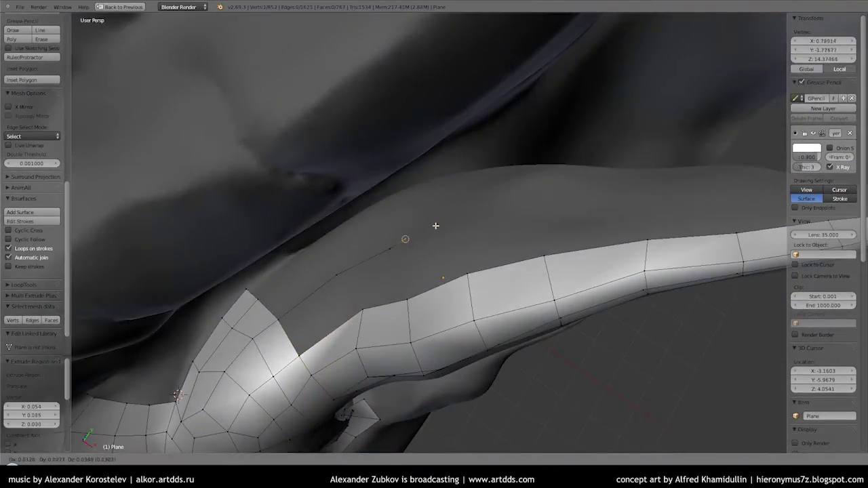
pyautogui.click(435, 226)
pyautogui.keyDown('ctrl'); pyautogui.click(538, 208); pyautogui.keyUp('ctrl')
pyautogui.keyDown('ctrl'); pyautogui.click(648, 199); pyautogui.keyUp('ctrl')
pyautogui.scroll(-10, 857, 345)
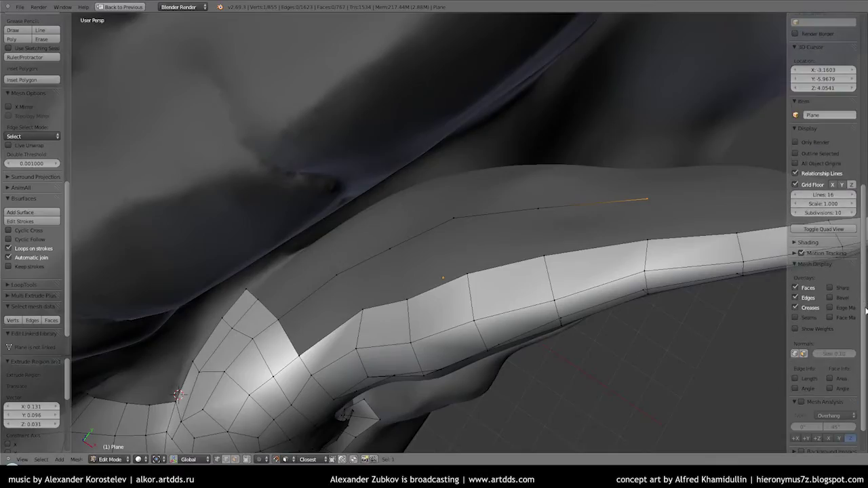
pyautogui.scroll(5, 861, 307)
# Step: Maximize the viewport and fill new faces down to the strip's lower tip
pyautogui.hotkey('ctrl', 'Up')
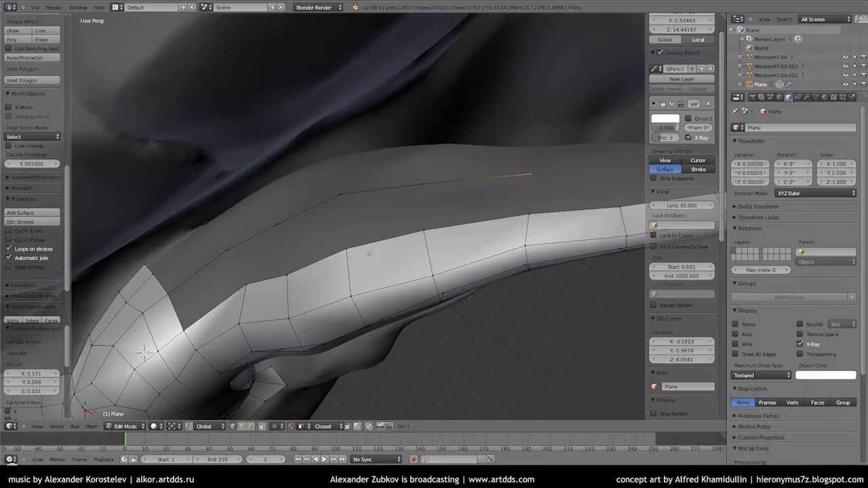
pyautogui.hotkey('ctrl', 'Up')
pyautogui.scroll(-5, 824, 136)
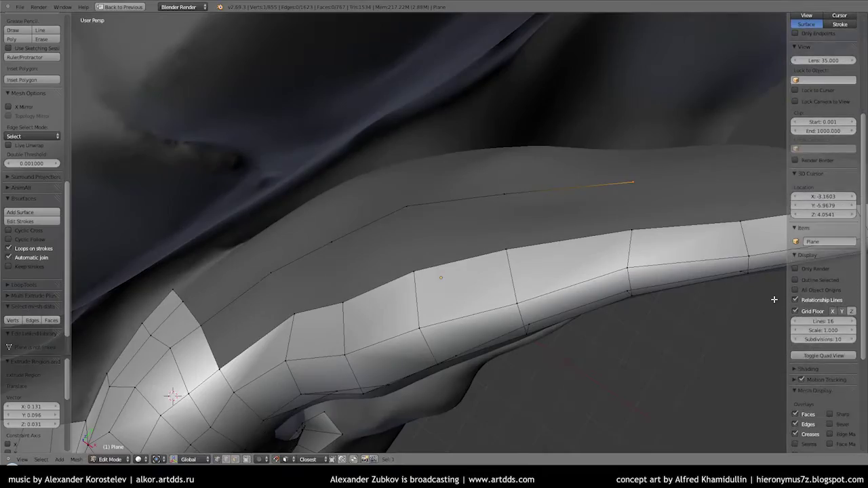
pyautogui.moveTo(407, 258); pyautogui.dragTo(468, 245, button='middle')
pyautogui.press('f')
pyautogui.moveTo(653, 281)
pyautogui.mouseDown(button='middle')
pyautogui.moveTo(249, 180)
pyautogui.moveTo(402, 355)
pyautogui.moveTo(461, 359)
pyautogui.moveTo(477, 264)
pyautogui.moveTo(466, 312)
pyautogui.moveTo(485, 276)
pyautogui.moveTo(513, 283)
pyautogui.moveTo(469, 287)
pyautogui.moveTo(475, 277)
pyautogui.mouseUp(button='middle')
pyautogui.rightClick(482, 277)
pyautogui.scroll(-2, 485, 285)
pyautogui.press('f')
pyautogui.scroll(3, 474, 277)
pyautogui.moveTo(464, 242); pyautogui.dragTo(434, 258, button='middle')
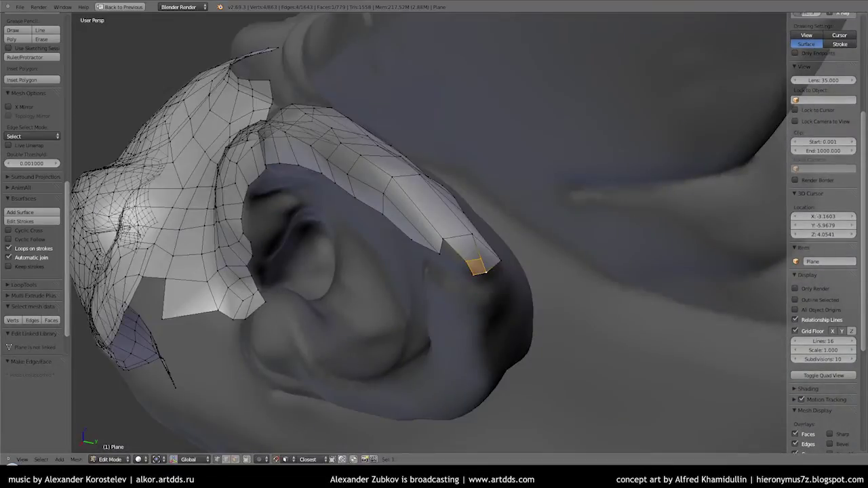
# Step: Fill another face, extrude the edge outward, and add a loop cut across the ear strip
pyautogui.moveTo(478, 268)
pyautogui.mouseDown(button='middle')
pyautogui.moveTo(465, 229)
pyautogui.moveTo(457, 253)
pyautogui.moveTo(466, 291)
pyautogui.moveTo(481, 291)
pyautogui.moveTo(457, 264)
pyautogui.moveTo(311, 280)
pyautogui.moveTo(326, 187)
pyautogui.mouseUp(button='middle')
pyautogui.press('f')
pyautogui.press('e')
pyautogui.click(481, 291)
pyautogui.hotkey('ctrl', 'r')
pyautogui.click(457, 265)
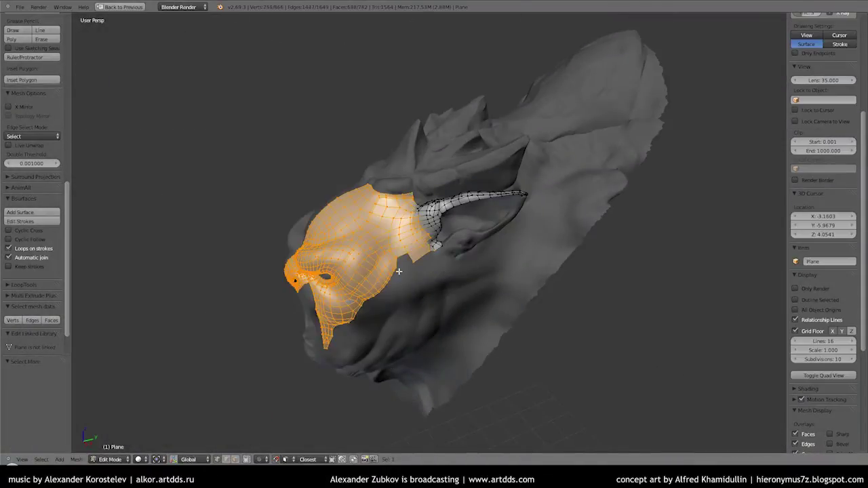
# Step: Hide the face mesh to isolate the ear strip and fill more faces on it
pyautogui.press('h')
pyautogui.moveTo(457, 276); pyautogui.dragTo(482, 409, button='middle')
pyautogui.moveTo(494, 366); pyautogui.dragTo(867, 380)
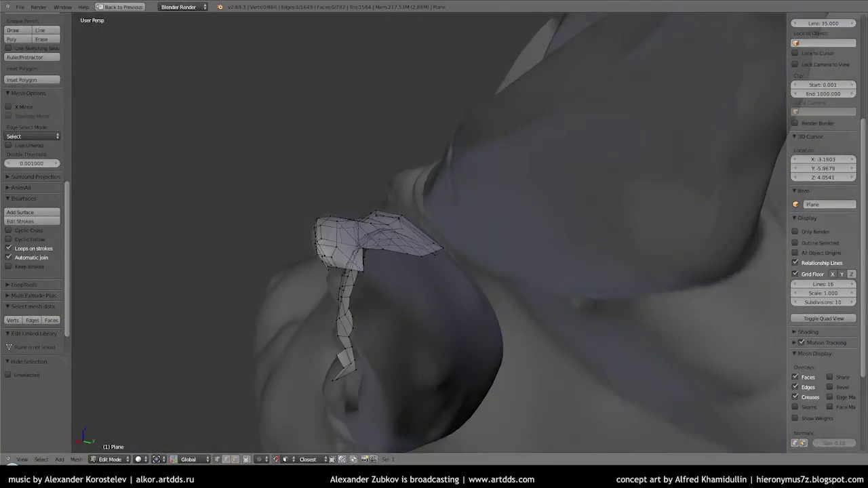
pyautogui.scroll(5, 307, 297)
pyautogui.press('f')
pyautogui.press('e')
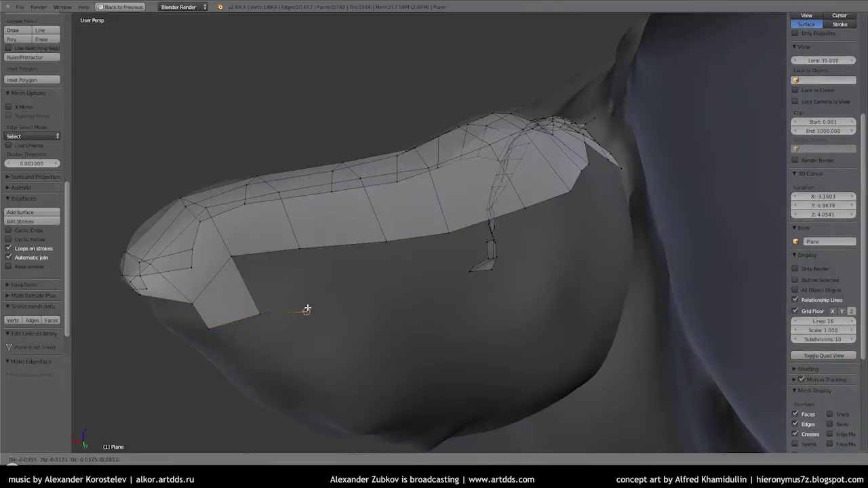
pyautogui.moveTo(551, 252)
pyautogui.mouseDown(button='middle')
pyautogui.moveTo(444, 266)
pyautogui.moveTo(461, 223)
pyautogui.mouseUp(button='middle')
pyautogui.press('f')
pyautogui.press('f')
pyautogui.press('f')
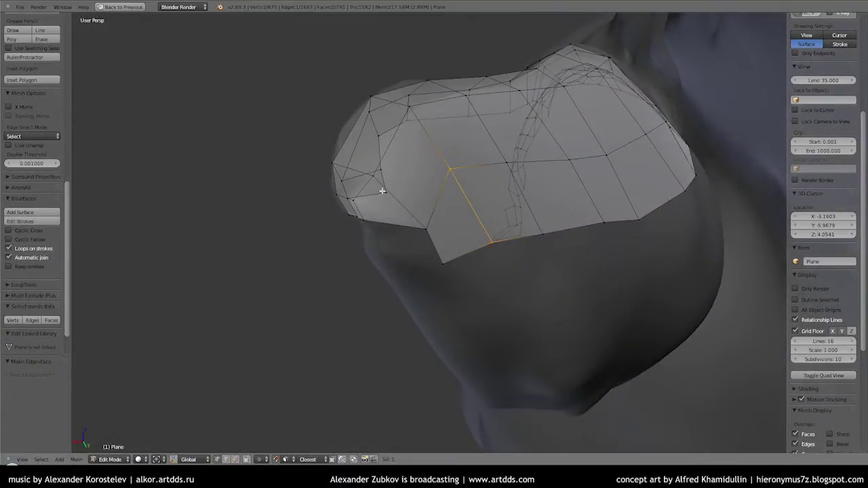
# Step: Extrude a vertex onto the ear tip and fill faces, moving vertices onto the rim
pyautogui.moveTo(383, 191)
pyautogui.mouseDown(button='middle')
pyautogui.moveTo(401, 287)
pyautogui.moveTo(458, 256)
pyautogui.moveTo(425, 252)
pyautogui.moveTo(443, 239)
pyautogui.mouseUp(button='middle')
pyautogui.press('e')
pyautogui.click(441, 280)
pyautogui.press('f')
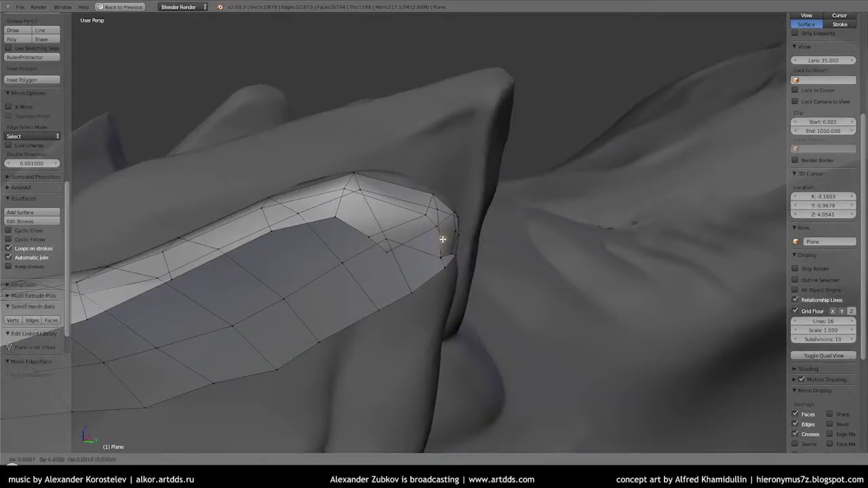
pyautogui.moveTo(388, 258)
pyautogui.mouseDown(button='middle')
pyautogui.moveTo(450, 223)
pyautogui.moveTo(616, 220)
pyautogui.mouseUp(button='middle')
pyautogui.press('f')
pyautogui.press('g')
pyautogui.click(384, 251)
pyautogui.press('f')
# Step: Fill quads on the rim's underside and restore the full window layout
pyautogui.moveTo(665, 238)
pyautogui.mouseDown(button='middle')
pyautogui.moveTo(445, 290)
pyautogui.moveTo(441, 227)
pyautogui.moveTo(325, 228)
pyautogui.moveTo(363, 300)
pyautogui.moveTo(464, 275)
pyautogui.mouseUp(button='middle')
pyautogui.press('f')
pyautogui.press('f')
pyautogui.moveTo(428, 323)
pyautogui.mouseDown(button='middle')
pyautogui.moveTo(520, 314)
pyautogui.moveTo(548, 282)
pyautogui.moveTo(535, 287)
pyautogui.moveTo(562, 301)
pyautogui.moveTo(565, 287)
pyautogui.moveTo(541, 250)
pyautogui.moveTo(475, 217)
pyautogui.moveTo(509, 238)
pyautogui.mouseUp(button='middle')
pyautogui.press('f')
pyautogui.press('f')
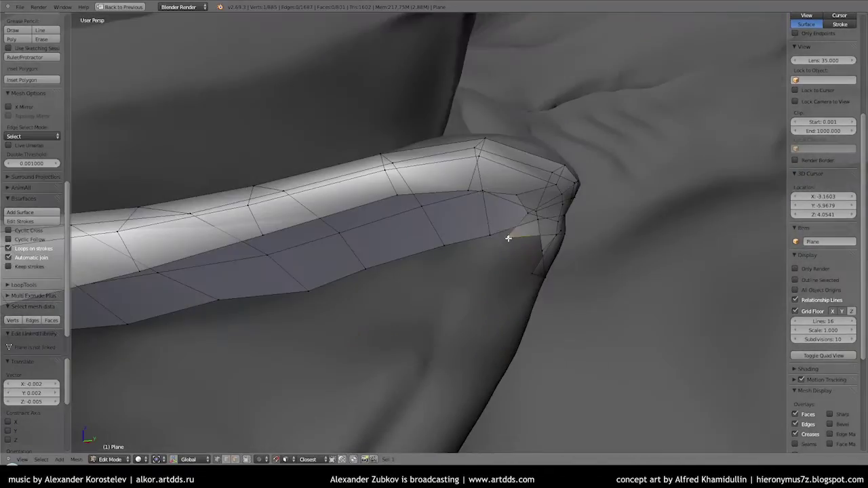
pyautogui.press('f')
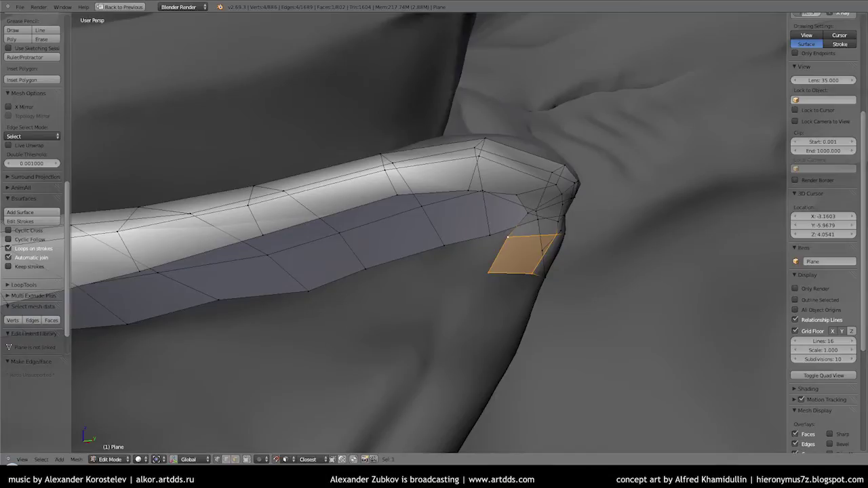
pyautogui.hotkey('ctrl', 'Up')
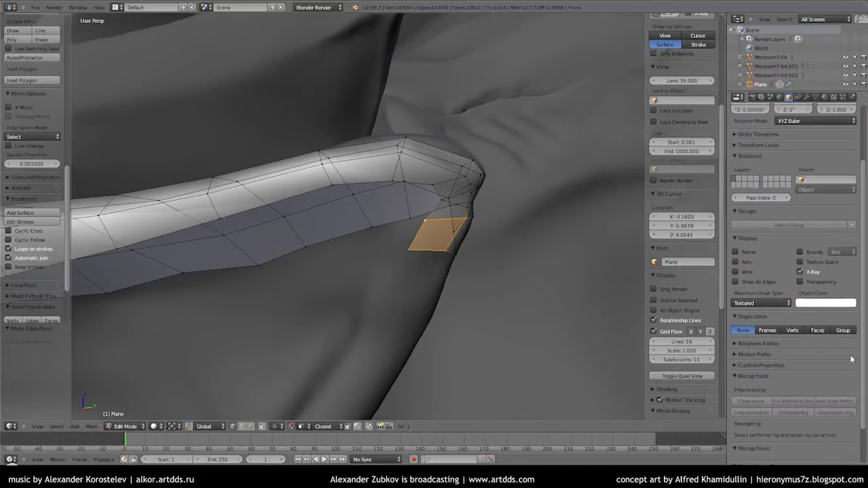
pyautogui.scroll(-3, 837, 328)
pyautogui.moveTo(475, 188)
pyautogui.mouseDown(button='middle')
pyautogui.moveTo(397, 225)
pyautogui.moveTo(428, 270)
pyautogui.moveTo(469, 251)
pyautogui.mouseUp(button='middle')
# Step: Remove the Plane's old material and add a new Material.001 with specular intensity 0.320
pyautogui.press('Tab')
pyautogui.click(825, 97)
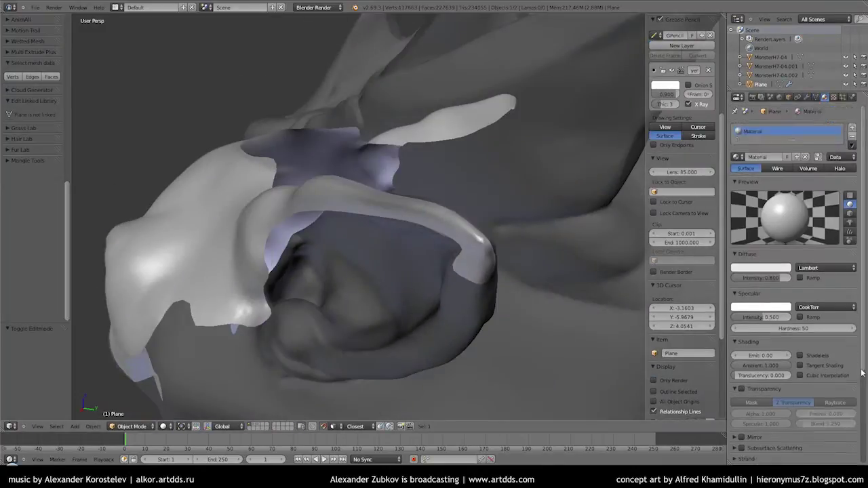
pyautogui.moveTo(855, 229); pyautogui.dragTo(502, 207, button='middle')
pyautogui.click(163, 426)
pyautogui.click(183, 400)
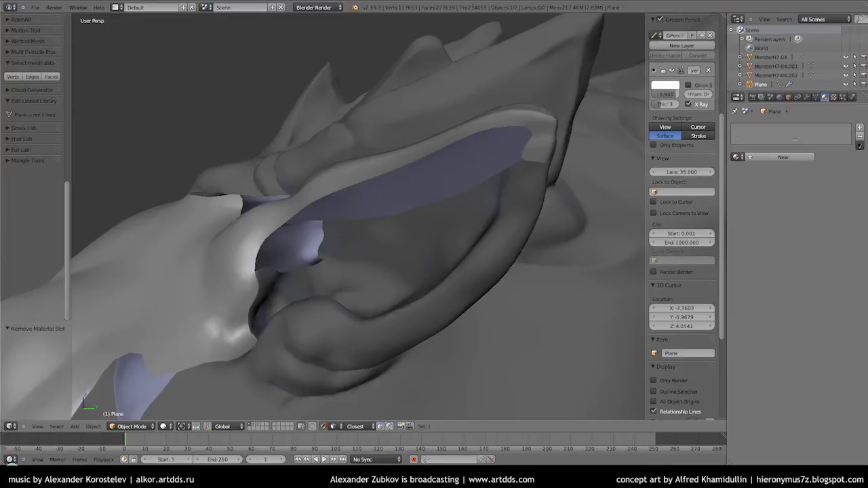
pyautogui.click(783, 157)
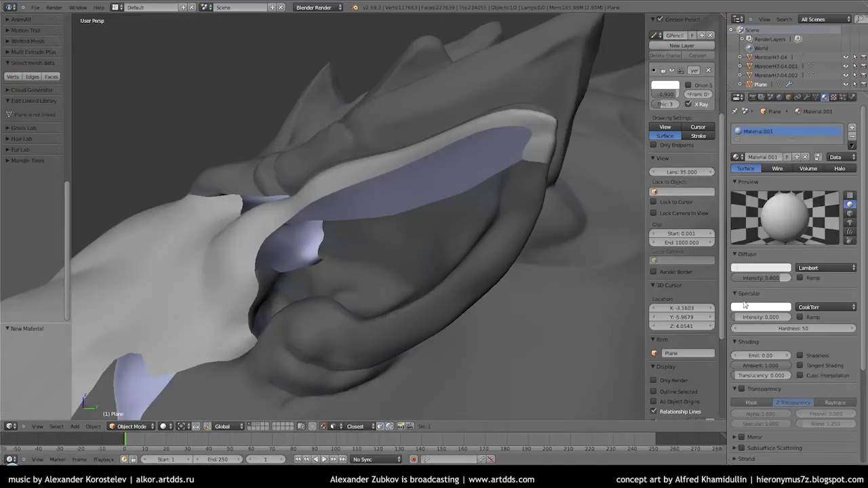
pyautogui.moveTo(746, 317); pyautogui.dragTo(773, 317)
# Step: Make the retopology Plane the active object again and return it to Edit Mode
pyautogui.press('Tab')
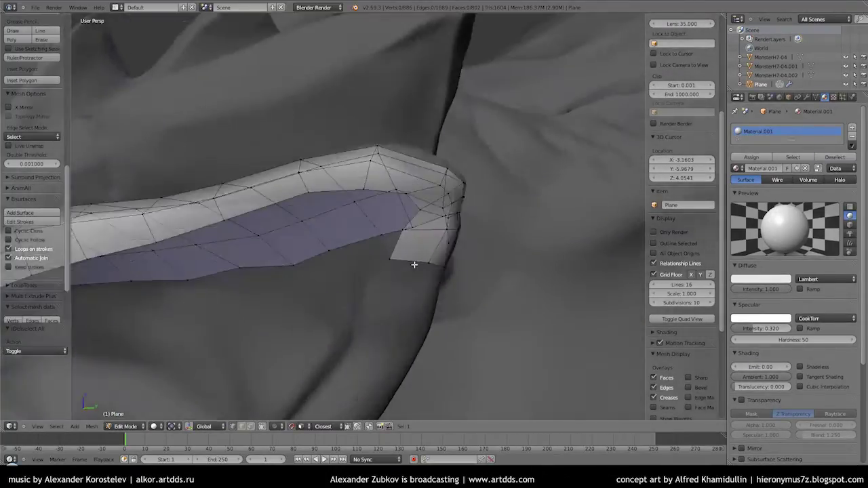
pyautogui.moveTo(265, 271); pyautogui.dragTo(455, 258, button='middle')
pyautogui.click(770, 57)
pyautogui.click(816, 97)
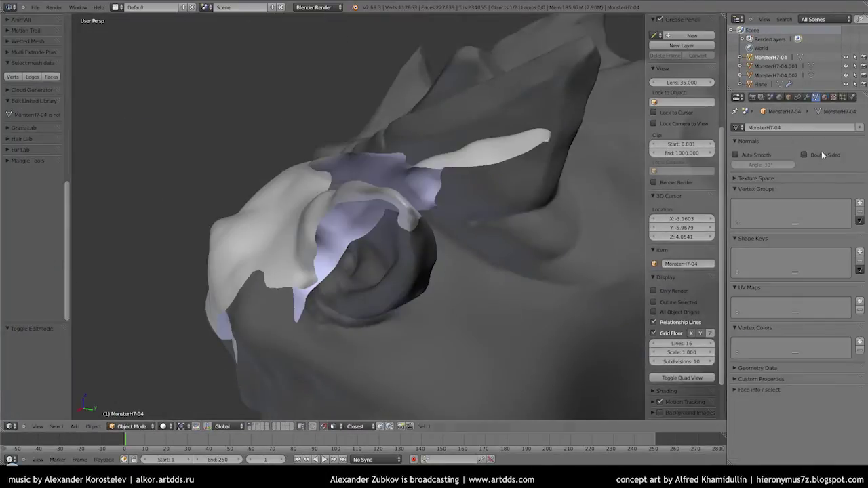
pyautogui.click(760, 84)
pyautogui.press('Tab')
# Step: Extrude new vertices along the back of the ear rim and fill quads between the edge rails
pyautogui.scroll(3, 397, 204)
pyautogui.moveTo(296, 237)
pyautogui.mouseDown(button='middle')
pyautogui.moveTo(335, 285)
pyautogui.moveTo(447, 203)
pyautogui.moveTo(407, 280)
pyautogui.moveTo(388, 240)
pyautogui.moveTo(413, 236)
pyautogui.moveTo(485, 159)
pyautogui.moveTo(403, 299)
pyautogui.moveTo(452, 246)
pyautogui.moveTo(359, 319)
pyautogui.mouseUp(button='middle')
pyautogui.press('e')
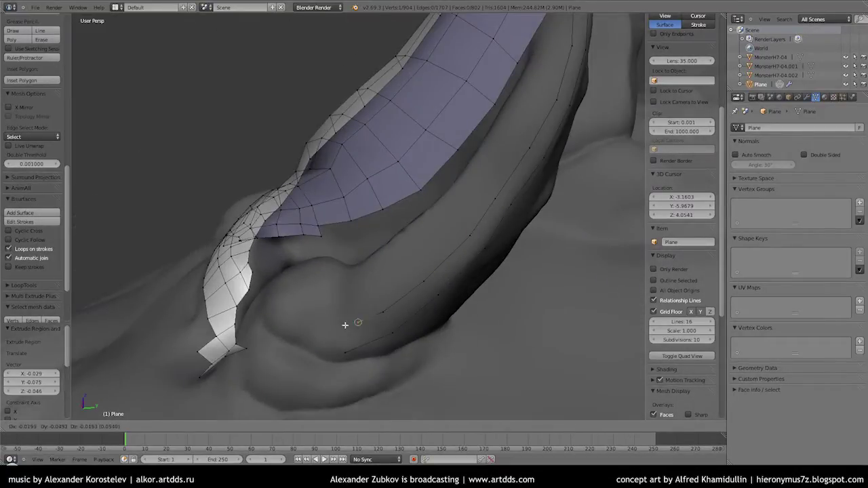
pyautogui.click(351, 349)
pyautogui.moveTo(350, 350)
pyautogui.mouseDown(button='middle')
pyautogui.moveTo(489, 101)
pyautogui.moveTo(499, 151)
pyautogui.moveTo(460, 178)
pyautogui.mouseUp(button='middle')
pyautogui.press('e')
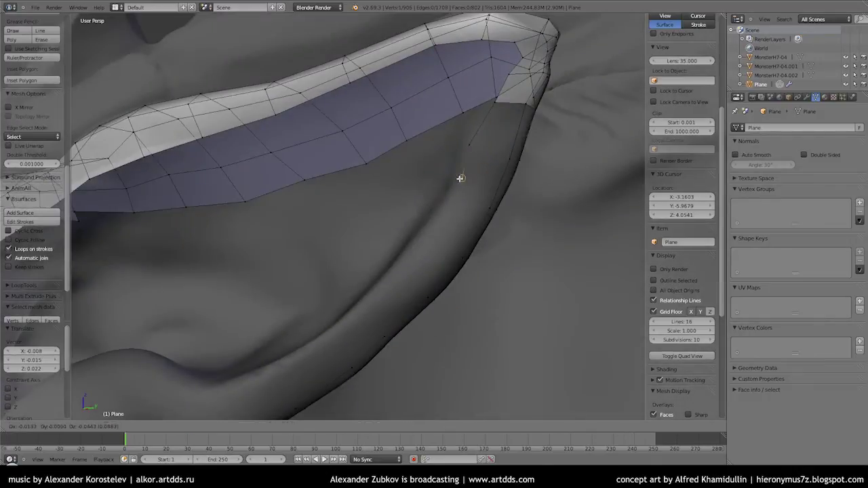
pyautogui.click(398, 268)
pyautogui.moveTo(397, 268)
pyautogui.mouseDown(button='middle')
pyautogui.moveTo(463, 116)
pyautogui.moveTo(397, 204)
pyautogui.mouseUp(button='middle')
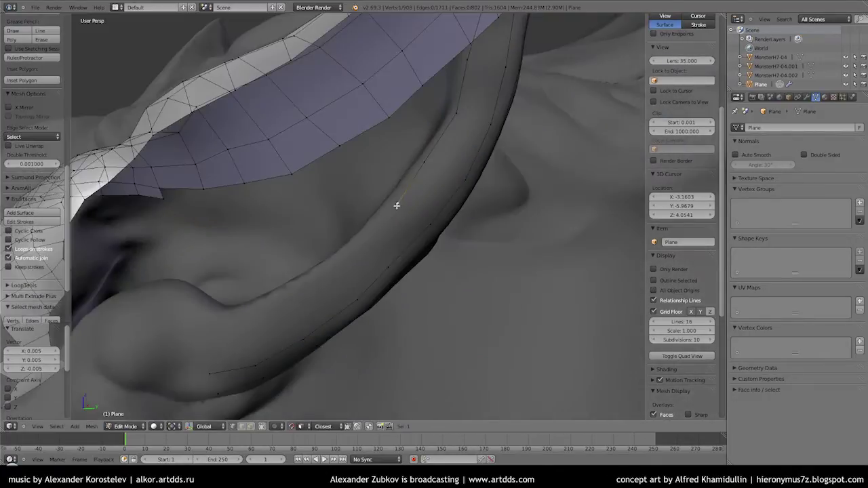
pyautogui.click(206, 316)
pyautogui.press('f')
# Step: Extend the strip further down the rim toward the earlobe and fill faces joining its ends
pyautogui.moveTo(244, 347)
pyautogui.mouseDown(button='middle')
pyautogui.moveTo(312, 237)
pyautogui.moveTo(278, 317)
pyautogui.moveTo(427, 219)
pyautogui.moveTo(337, 231)
pyautogui.moveTo(357, 274)
pyautogui.moveTo(320, 291)
pyautogui.mouseUp(button='middle')
pyautogui.press('a')
pyautogui.press('a')
pyautogui.press('e')
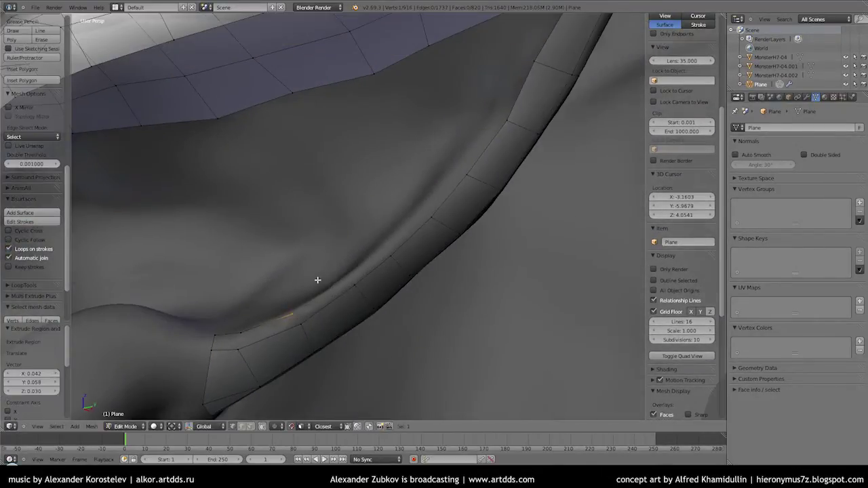
pyautogui.click(465, 110)
pyautogui.moveTo(465, 109)
pyautogui.mouseDown(button='middle')
pyautogui.moveTo(414, 265)
pyautogui.moveTo(479, 229)
pyautogui.moveTo(463, 191)
pyautogui.moveTo(380, 190)
pyautogui.mouseUp(button='middle')
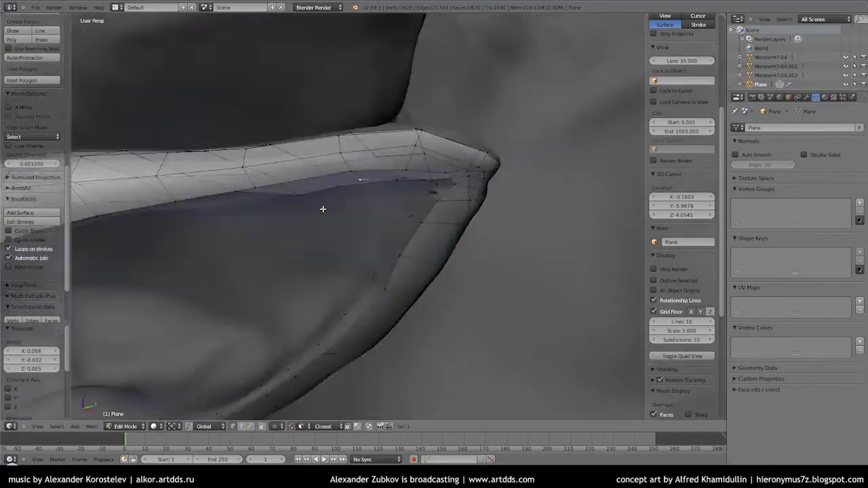
pyautogui.press('e')
pyautogui.click(125, 267)
pyautogui.moveTo(125, 267)
pyautogui.mouseDown(button='middle')
pyautogui.moveTo(411, 199)
pyautogui.moveTo(301, 262)
pyautogui.mouseUp(button='middle')
pyautogui.press('e')
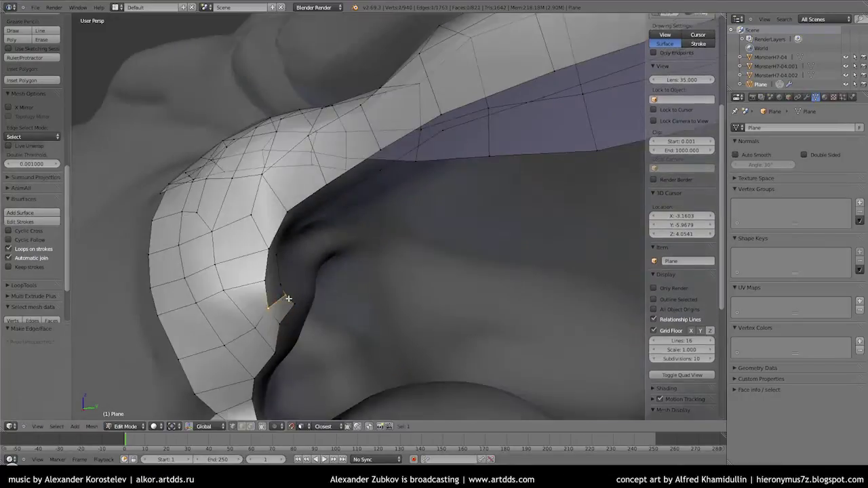
pyautogui.moveTo(276, 350); pyautogui.dragTo(312, 289, button='middle')
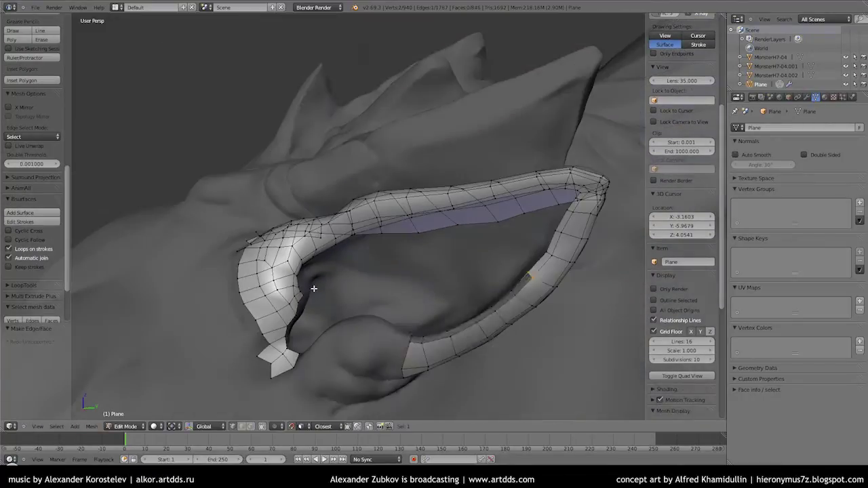
pyautogui.press('f')
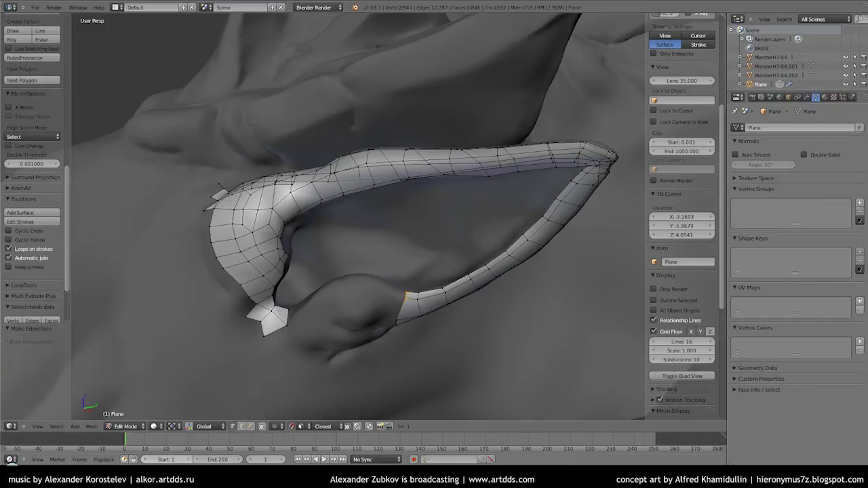
# Step: Close the open end of the cheek strip with new faces beside the gap
pyautogui.scroll(3, 359, 285)
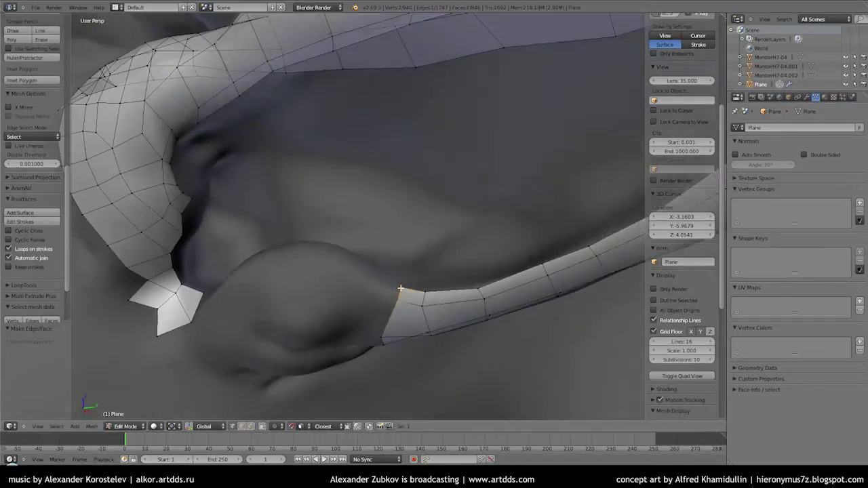
pyautogui.moveTo(359, 272)
pyautogui.mouseDown(button='middle')
pyautogui.moveTo(358, 307)
pyautogui.moveTo(322, 272)
pyautogui.mouseUp(button='middle')
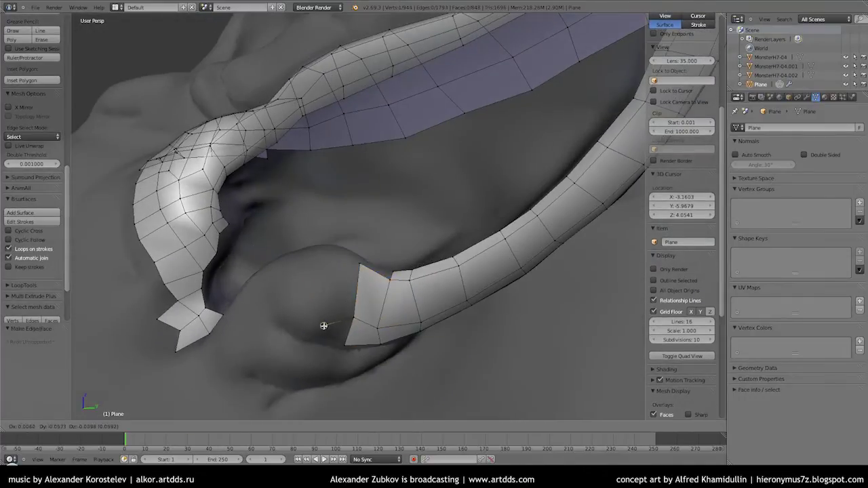
pyautogui.moveTo(327, 319)
pyautogui.mouseDown(button='middle')
pyautogui.moveTo(333, 296)
pyautogui.moveTo(342, 306)
pyautogui.moveTo(304, 275)
pyautogui.mouseUp(button='middle')
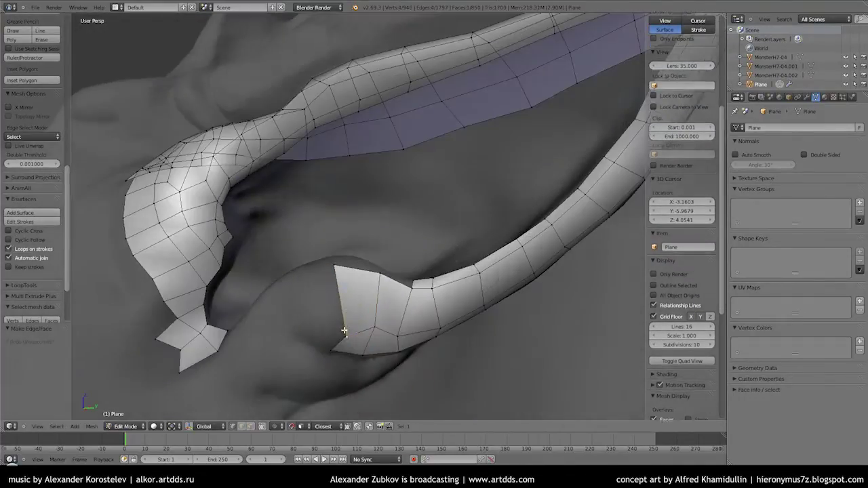
pyautogui.press('f')
pyautogui.moveTo(314, 329); pyautogui.dragTo(426, 307, button='middle')
pyautogui.rightClick(426, 306)
pyautogui.moveTo(318, 310)
pyautogui.mouseDown(button='middle')
pyautogui.moveTo(364, 301)
pyautogui.moveTo(330, 282)
pyautogui.moveTo(339, 264)
pyautogui.moveTo(324, 348)
pyautogui.mouseUp(button='middle')
pyautogui.press('f')
pyautogui.press('g')
# Step: Check the sculpt, reposition the new vertex, then extrude and fill the corner quad
pyautogui.press('Tab')
pyautogui.press('Tab')
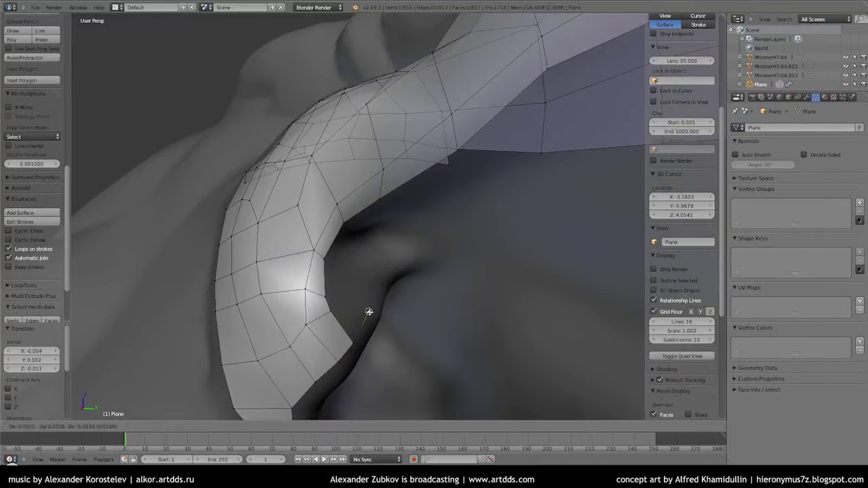
pyautogui.click(347, 258)
pyautogui.moveTo(346, 259)
pyautogui.mouseDown(button='middle')
pyautogui.moveTo(393, 199)
pyautogui.moveTo(283, 290)
pyautogui.mouseUp(button='middle')
pyautogui.click(431, 218)
pyautogui.moveTo(431, 218)
pyautogui.mouseDown(button='middle')
pyautogui.moveTo(512, 182)
pyautogui.moveTo(525, 198)
pyautogui.mouseUp(button='middle')
pyautogui.press('e')
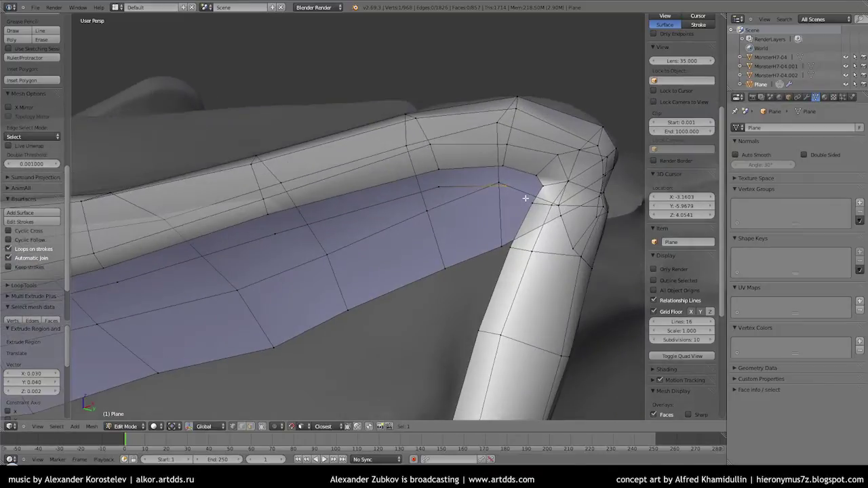
pyautogui.press('f')
# Step: Join the pentagon patch to the right strip with an extruded vertex and new face
pyautogui.moveTo(440, 170); pyautogui.dragTo(381, 239, button='middle')
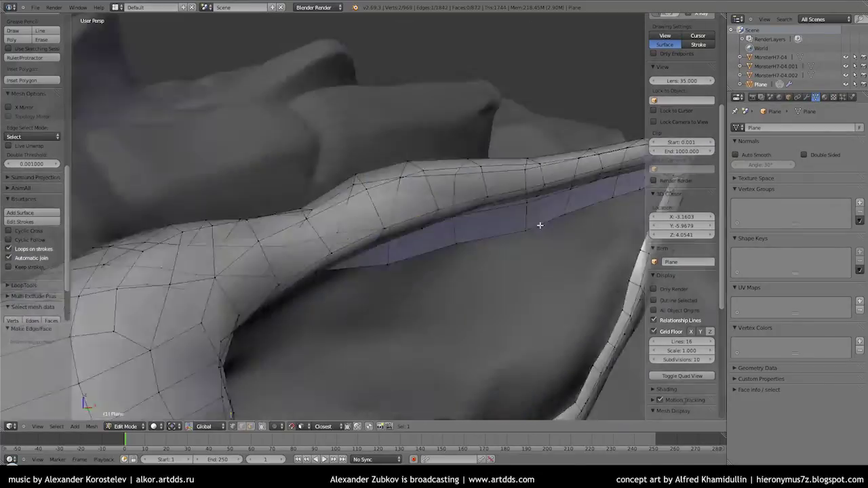
pyautogui.click(339, 319)
pyautogui.moveTo(339, 319)
pyautogui.mouseDown(button='middle')
pyautogui.moveTo(386, 246)
pyautogui.moveTo(424, 225)
pyautogui.moveTo(354, 288)
pyautogui.mouseUp(button='middle')
pyautogui.click(221, 289)
pyautogui.moveTo(221, 288)
pyautogui.mouseDown(button='middle')
pyautogui.moveTo(291, 237)
pyautogui.moveTo(333, 246)
pyautogui.moveTo(449, 207)
pyautogui.moveTo(345, 275)
pyautogui.mouseUp(button='middle')
pyautogui.press('e')
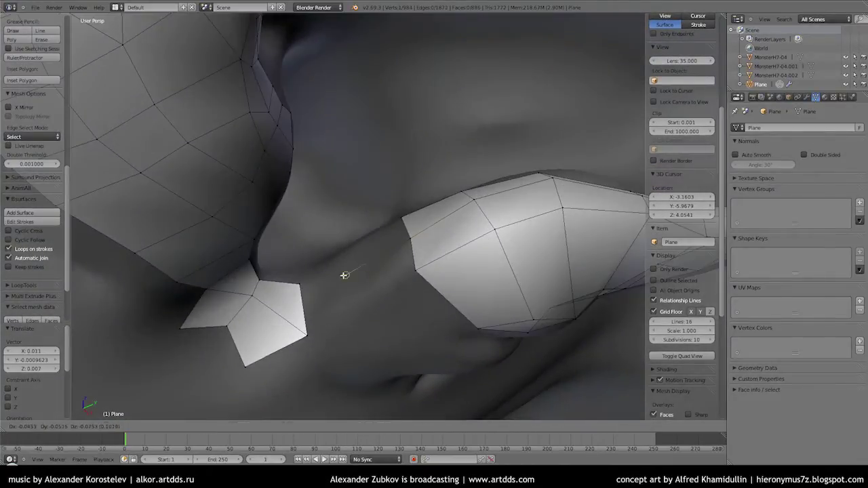
pyautogui.click(354, 304)
pyautogui.press('f')
pyautogui.moveTo(353, 304)
pyautogui.mouseDown(button='middle')
pyautogui.moveTo(395, 215)
pyautogui.moveTo(333, 239)
pyautogui.moveTo(281, 234)
pyautogui.moveTo(303, 256)
pyautogui.moveTo(291, 221)
pyautogui.moveTo(315, 299)
pyautogui.mouseUp(button='middle')
# Step: Extrude a chain of vertices along the inner gap
pyautogui.press('e')
pyautogui.click(290, 220)
pyautogui.press('e')
pyautogui.moveTo(367, 246)
pyautogui.mouseDown(button='middle')
pyautogui.moveTo(378, 242)
pyautogui.moveTo(291, 294)
pyautogui.moveTo(310, 258)
pyautogui.moveTo(326, 277)
pyautogui.mouseUp(button='middle')
pyautogui.click(291, 295)
# Step: Fill several faces across the gap, bridging the two strips into one loop
pyautogui.press('e')
pyautogui.click(312, 262)
pyautogui.press('f')
pyautogui.press('g')
pyautogui.press('f')
pyautogui.moveTo(334, 344)
pyautogui.mouseDown(button='middle')
pyautogui.moveTo(304, 297)
pyautogui.moveTo(324, 256)
pyautogui.mouseUp(button='middle')
pyautogui.press('f')
pyautogui.moveTo(336, 297)
pyautogui.mouseDown(button='middle')
pyautogui.moveTo(326, 255)
pyautogui.moveTo(387, 274)
pyautogui.moveTo(368, 203)
pyautogui.mouseUp(button='middle')
pyautogui.scroll(-3, 326, 256)
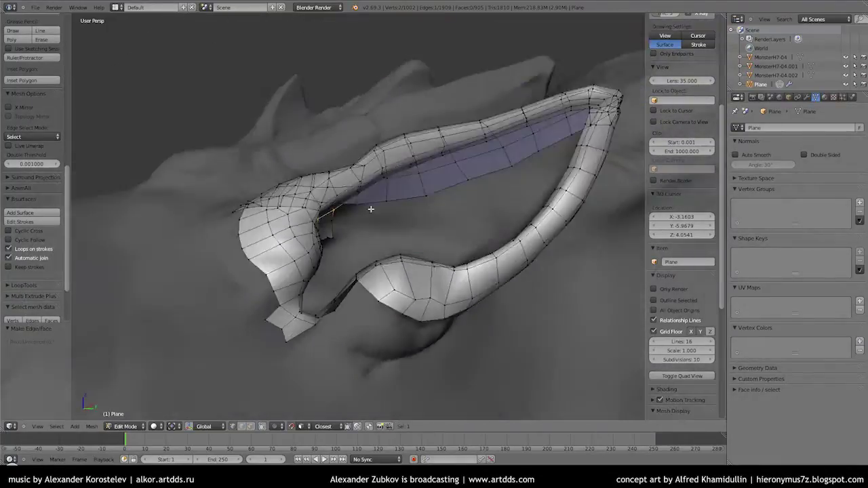
# Step: Extrude new vertices across the hole and connect them with an edge
pyautogui.scroll(4, 306, 269)
pyautogui.click(518, 182)
pyautogui.moveTo(517, 182)
pyautogui.mouseDown(button='middle')
pyautogui.moveTo(542, 184)
pyautogui.moveTo(567, 151)
pyautogui.moveTo(596, 145)
pyautogui.mouseUp(button='middle')
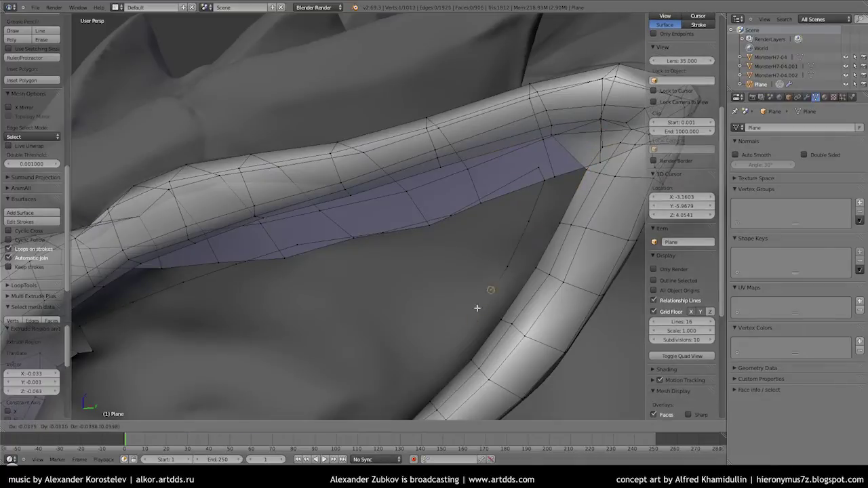
pyautogui.moveTo(477, 308); pyautogui.dragTo(487, 270, button='middle')
pyautogui.click(374, 341)
pyautogui.moveTo(375, 340)
pyautogui.mouseDown(button='middle')
pyautogui.moveTo(399, 249)
pyautogui.moveTo(509, 271)
pyautogui.moveTo(547, 246)
pyautogui.moveTo(425, 196)
pyautogui.moveTo(349, 222)
pyautogui.moveTo(381, 211)
pyautogui.moveTo(410, 172)
pyautogui.moveTo(326, 116)
pyautogui.moveTo(397, 237)
pyautogui.moveTo(467, 259)
pyautogui.moveTo(335, 282)
pyautogui.moveTo(305, 217)
pyautogui.mouseUp(button='middle')
pyautogui.press('e')
pyautogui.click(434, 250)
pyautogui.click(545, 229)
pyautogui.press('f')
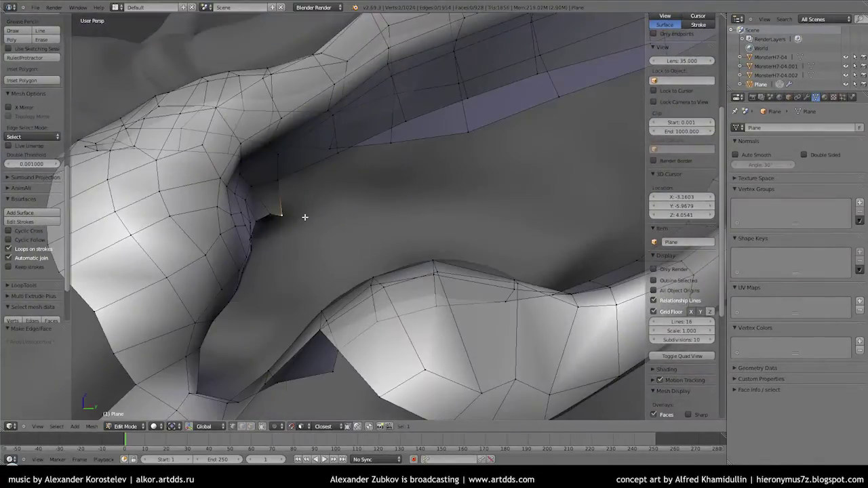
# Step: Adjust vertices and fill faces at the inner corner of the hole
pyautogui.moveTo(296, 177)
pyautogui.mouseDown(button='middle')
pyautogui.moveTo(369, 247)
pyautogui.moveTo(542, 196)
pyautogui.moveTo(430, 241)
pyautogui.moveTo(397, 220)
pyautogui.mouseUp(button='middle')
pyautogui.click(413, 251)
pyautogui.press('f')
pyautogui.moveTo(413, 252); pyautogui.dragTo(449, 192, button='middle')
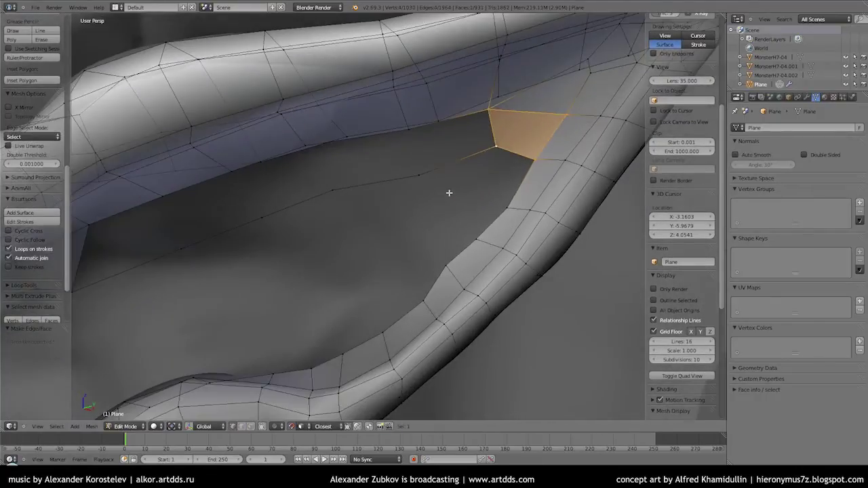
pyautogui.click(315, 321)
pyautogui.moveTo(315, 322)
pyautogui.mouseDown(button='middle')
pyautogui.moveTo(367, 258)
pyautogui.moveTo(339, 237)
pyautogui.moveTo(409, 213)
pyautogui.moveTo(385, 221)
pyautogui.moveTo(479, 228)
pyautogui.moveTo(490, 265)
pyautogui.mouseUp(button='middle')
pyautogui.press('f')
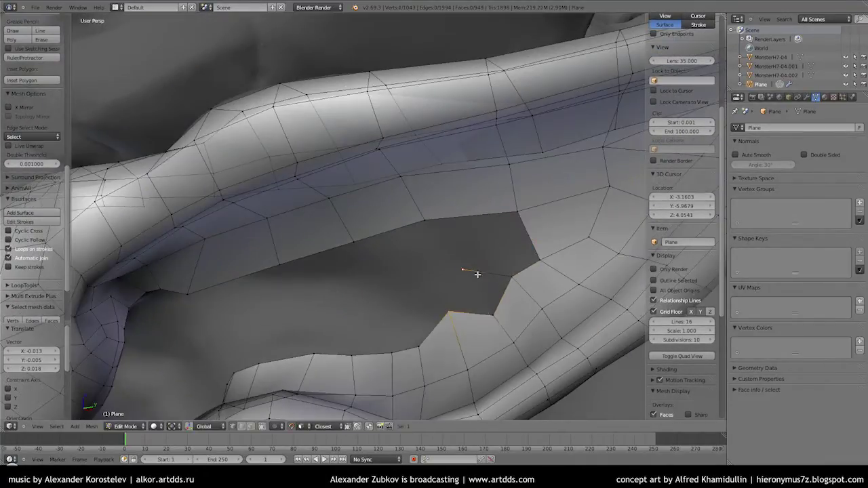
# Step: Extrude a vertex into the hole and fill a face with it
pyautogui.moveTo(487, 229)
pyautogui.mouseDown(button='middle')
pyautogui.moveTo(465, 246)
pyautogui.moveTo(565, 273)
pyautogui.mouseUp(button='middle')
pyautogui.press('g')
pyautogui.press('e')
pyautogui.click(474, 236)
pyautogui.moveTo(475, 236); pyautogui.dragTo(490, 221, button='middle')
pyautogui.click(398, 246)
pyautogui.press('f')
pyautogui.moveTo(398, 247)
pyautogui.mouseDown(button='middle')
pyautogui.moveTo(423, 244)
pyautogui.moveTo(375, 252)
pyautogui.moveTo(384, 245)
pyautogui.mouseUp(button='middle')
# Step: Check the whole head, then extrude another vertex into the hole and fill faces around it
pyautogui.press('Tab')
pyautogui.scroll(-3, 411, 241)
pyautogui.press('Tab')
pyautogui.scroll(2, 376, 253)
pyautogui.press('e')
pyautogui.click(393, 242)
pyautogui.press('f')
# Step: Fill a face from the corner vertex and refine vertex positions near the hole's tip
pyautogui.rightClick(439, 247)
pyautogui.moveTo(439, 247); pyautogui.dragTo(409, 233, button='middle')
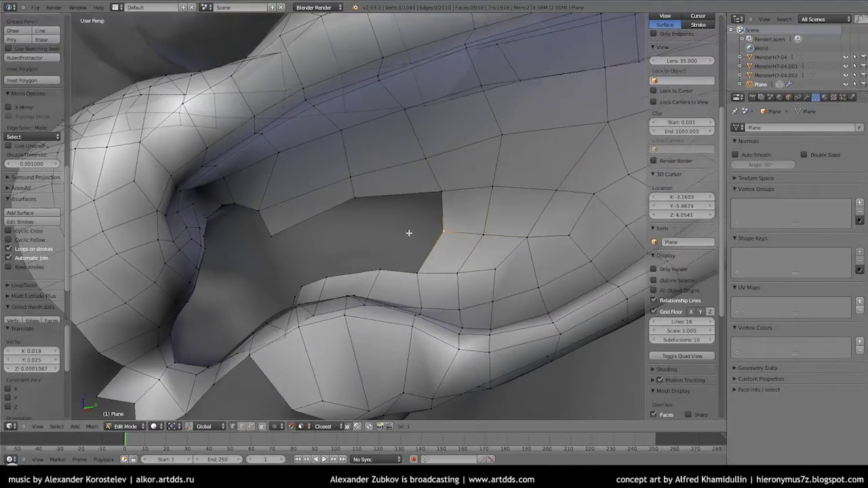
pyautogui.moveTo(371, 209)
pyautogui.mouseDown(button='middle')
pyautogui.moveTo(439, 231)
pyautogui.moveTo(461, 219)
pyautogui.moveTo(477, 257)
pyautogui.mouseUp(button='middle')
pyautogui.press('f')
pyautogui.click(447, 193)
pyautogui.moveTo(447, 193)
pyautogui.mouseDown(button='middle')
pyautogui.moveTo(490, 264)
pyautogui.moveTo(386, 198)
pyautogui.moveTo(432, 235)
pyautogui.moveTo(407, 280)
pyautogui.moveTo(372, 219)
pyautogui.moveTo(399, 210)
pyautogui.moveTo(374, 250)
pyautogui.mouseUp(button='middle')
pyautogui.moveTo(374, 251); pyautogui.dragTo(357, 232, button='right')
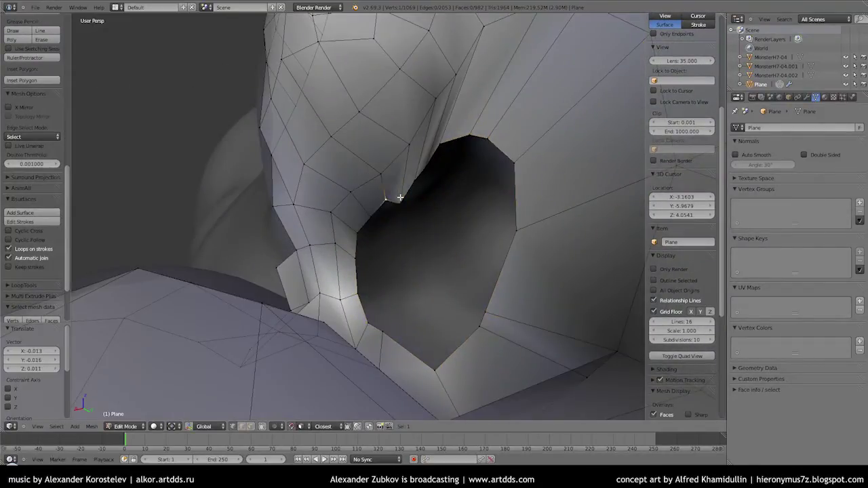
pyautogui.click(445, 112)
pyautogui.moveTo(445, 112)
pyautogui.mouseDown(button='middle')
pyautogui.moveTo(423, 177)
pyautogui.moveTo(508, 253)
pyautogui.moveTo(538, 322)
pyautogui.moveTo(481, 283)
pyautogui.moveTo(363, 289)
pyautogui.moveTo(368, 200)
pyautogui.mouseUp(button='middle')
pyautogui.scroll(-2, 465, 184)
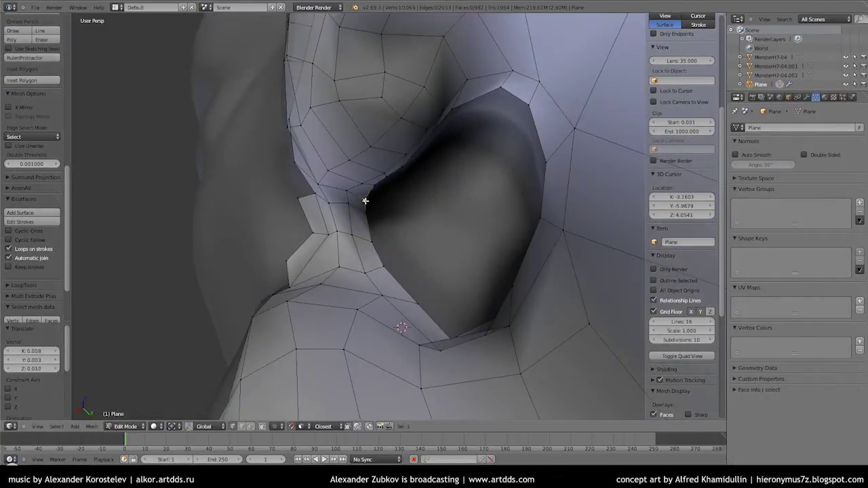
# Step: Inspect the whole head against the sculpt before continuing
pyautogui.press('Tab')
pyautogui.scroll(-3, 422, 221)
pyautogui.moveTo(426, 218)
pyautogui.mouseDown(button='middle')
pyautogui.moveTo(407, 204)
pyautogui.moveTo(427, 230)
pyautogui.mouseUp(button='middle')
pyautogui.scroll(3, 390, 186)
pyautogui.press('Tab')
# Step: Extrude a new vertex and fill quad faces with it, shrinking the opening
pyautogui.press('e')
pyautogui.click(532, 208)
pyautogui.moveTo(533, 208)
pyautogui.mouseDown(button='middle')
pyautogui.moveTo(481, 254)
pyautogui.moveTo(354, 262)
pyautogui.moveTo(446, 230)
pyautogui.moveTo(460, 250)
pyautogui.mouseUp(button='middle')
pyautogui.press('f')
pyautogui.moveTo(397, 246); pyautogui.dragTo(399, 248, button='right')
pyautogui.moveTo(399, 248)
pyautogui.mouseDown(button='middle')
pyautogui.moveTo(409, 294)
pyautogui.moveTo(372, 248)
pyautogui.mouseUp(button='middle')
pyautogui.click(403, 267)
pyautogui.press('f')
pyautogui.moveTo(426, 233)
pyautogui.mouseDown(button='middle')
pyautogui.moveTo(380, 306)
pyautogui.moveTo(357, 287)
pyautogui.moveTo(359, 91)
pyautogui.moveTo(360, 183)
pyautogui.moveTo(292, 339)
pyautogui.moveTo(267, 355)
pyautogui.moveTo(281, 368)
pyautogui.mouseUp(button='middle')
# Step: Fill several faces around the base of the horn
pyautogui.press('f')
pyautogui.click(297, 231)
pyautogui.moveTo(297, 231); pyautogui.dragTo(374, 270, button='middle')
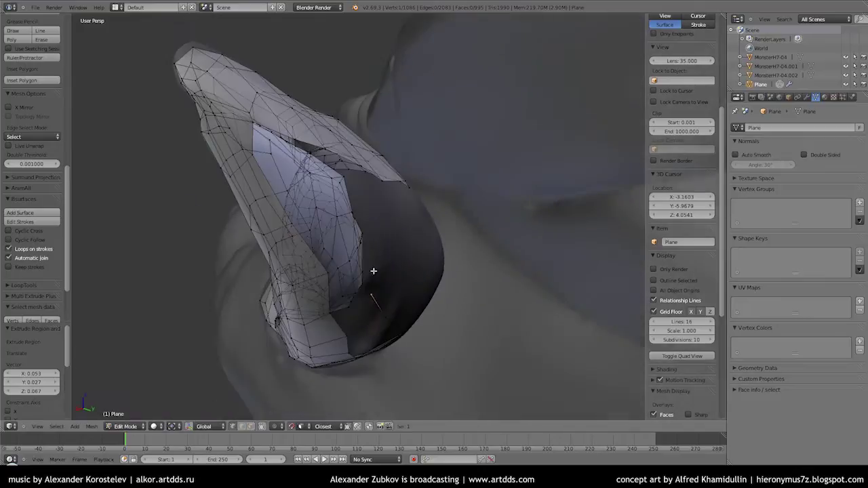
pyautogui.moveTo(295, 164)
pyautogui.mouseDown(button='middle')
pyautogui.moveTo(320, 246)
pyautogui.moveTo(231, 206)
pyautogui.moveTo(291, 202)
pyautogui.moveTo(306, 276)
pyautogui.moveTo(326, 251)
pyautogui.moveTo(318, 296)
pyautogui.mouseUp(button='middle')
pyautogui.press('f')
pyautogui.press('f')
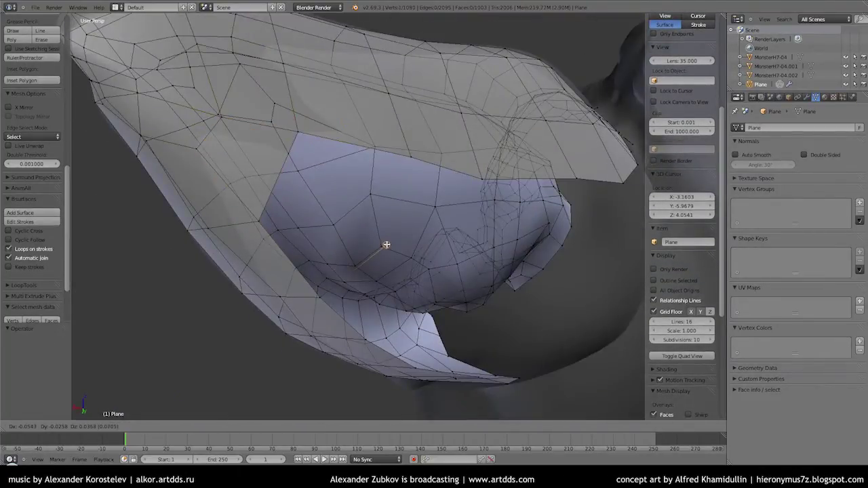
pyautogui.press('f')
pyautogui.moveTo(408, 161)
pyautogui.mouseDown(button='middle')
pyautogui.moveTo(352, 176)
pyautogui.moveTo(288, 157)
pyautogui.mouseUp(button='middle')
pyautogui.press('f')
pyautogui.moveTo(219, 157); pyautogui.dragTo(306, 289, button='middle')
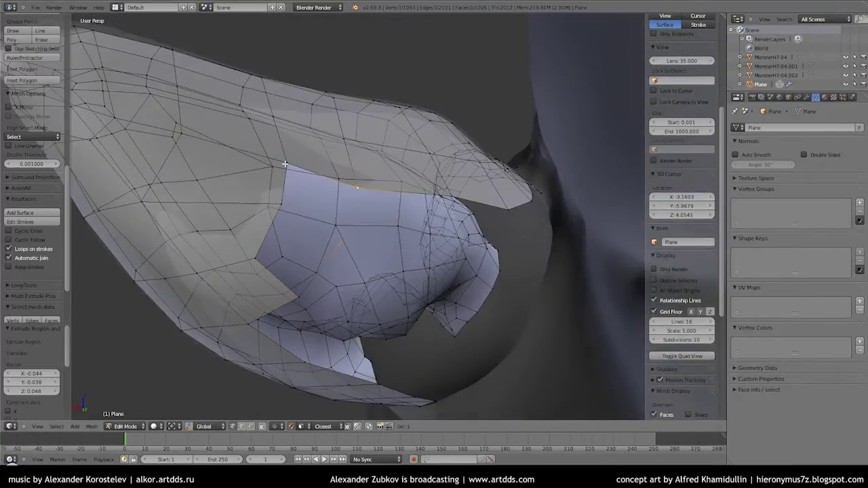
# Step: Check the horn against the sculpt, then extrude and fill new faces at the mesh edge
pyautogui.press('Tab')
pyautogui.moveTo(314, 253)
pyautogui.mouseDown(button='middle')
pyautogui.moveTo(344, 219)
pyautogui.moveTo(356, 246)
pyautogui.mouseUp(button='middle')
pyautogui.press('Tab')
pyautogui.press('e')
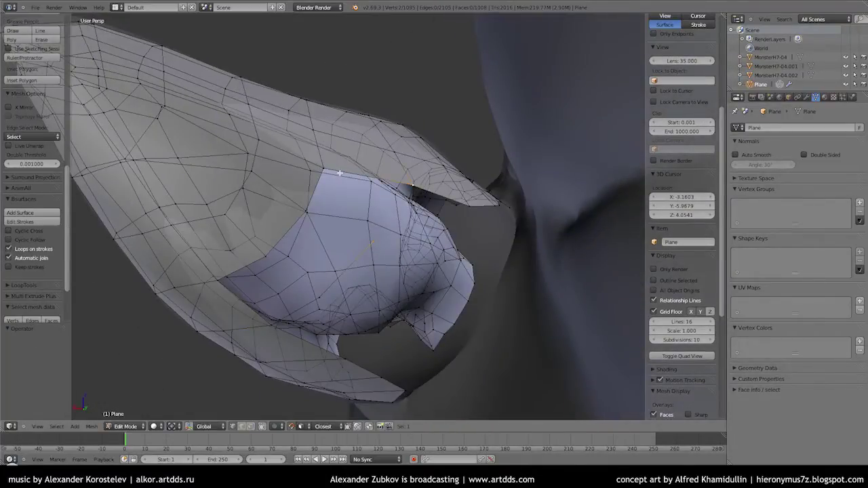
pyautogui.press('f')
pyautogui.moveTo(340, 173)
pyautogui.mouseDown(button='middle')
pyautogui.moveTo(368, 224)
pyautogui.moveTo(366, 204)
pyautogui.mouseUp(button='middle')
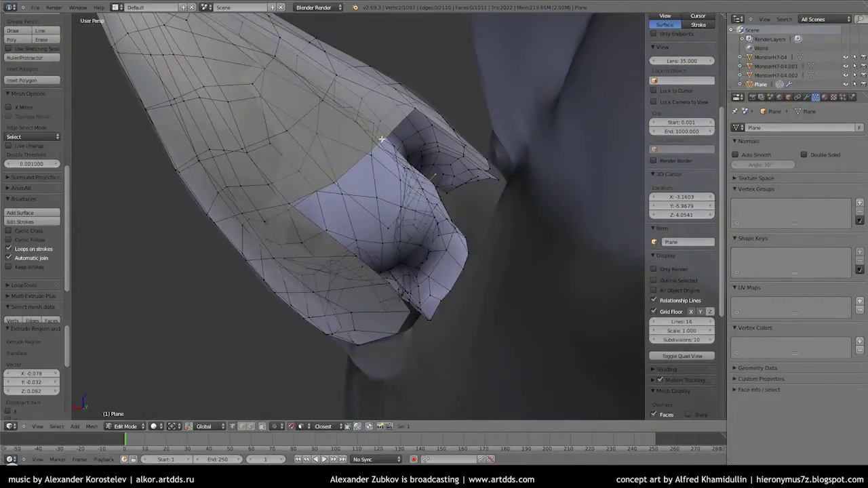
pyautogui.press('f')
# Step: Fill two faces along the horn's lower edge and extrude new vertices into another face
pyautogui.moveTo(381, 138); pyautogui.dragTo(348, 194, button='middle')
pyautogui.moveTo(364, 232); pyautogui.dragTo(265, 427, button='middle')
pyautogui.moveTo(315, 283)
pyautogui.mouseDown(button='middle')
pyautogui.moveTo(387, 287)
pyautogui.moveTo(398, 200)
pyautogui.moveTo(387, 237)
pyautogui.moveTo(376, 213)
pyautogui.moveTo(343, 231)
pyautogui.moveTo(374, 242)
pyautogui.mouseUp(button='middle')
pyautogui.press('f')
pyautogui.press('e')
pyautogui.click(310, 235)
pyautogui.press('e')
pyautogui.moveTo(310, 235)
pyautogui.mouseDown(button='middle')
pyautogui.moveTo(407, 258)
pyautogui.moveTo(388, 223)
pyautogui.mouseUp(button='middle')
pyautogui.click(426, 263)
pyautogui.press('f')
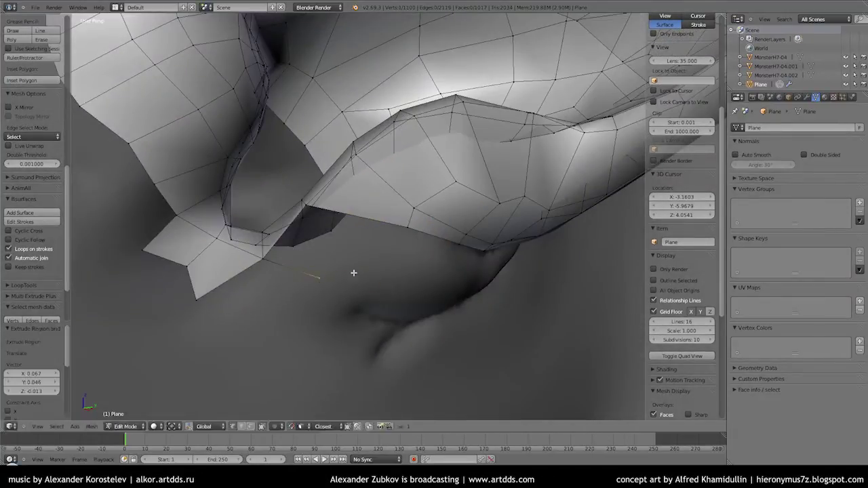
# Step: Extend the edge with more extruded vertices and filled faces under the horn
pyautogui.click(353, 272)
pyautogui.moveTo(354, 273)
pyautogui.mouseDown(button='middle')
pyautogui.moveTo(290, 243)
pyautogui.moveTo(337, 297)
pyautogui.mouseUp(button='middle')
pyautogui.press('f')
pyautogui.moveTo(423, 196)
pyautogui.mouseDown(button='middle')
pyautogui.moveTo(128, 305)
pyautogui.moveTo(293, 267)
pyautogui.moveTo(434, 286)
pyautogui.moveTo(411, 310)
pyautogui.mouseUp(button='middle')
pyautogui.press('e')
pyautogui.click(426, 233)
pyautogui.moveTo(427, 232)
pyautogui.mouseDown(button='middle')
pyautogui.moveTo(438, 302)
pyautogui.moveTo(400, 317)
pyautogui.mouseUp(button='middle')
pyautogui.press('f')
# Step: Fill a final face at the edge and move its new vertex into place
pyautogui.click(473, 260)
pyautogui.moveTo(474, 260)
pyautogui.mouseDown(button='middle')
pyautogui.moveTo(430, 295)
pyautogui.moveTo(432, 262)
pyautogui.moveTo(396, 243)
pyautogui.mouseUp(button='middle')
pyautogui.press('f')
pyautogui.press('g')
pyautogui.click(469, 279)
# Step: Fill a face and snap an edge vertex beside the horn onto the sculpt
pyautogui.press('f')
pyautogui.scroll(-4, 395, 243)
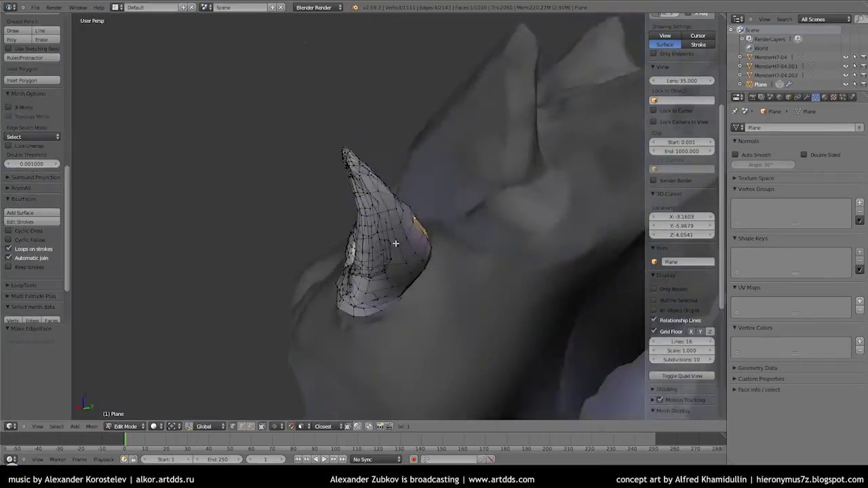
pyautogui.scroll(5, 395, 242)
pyautogui.moveTo(470, 202); pyautogui.dragTo(499, 253, button='middle')
pyautogui.click(499, 253)
pyautogui.press('g')
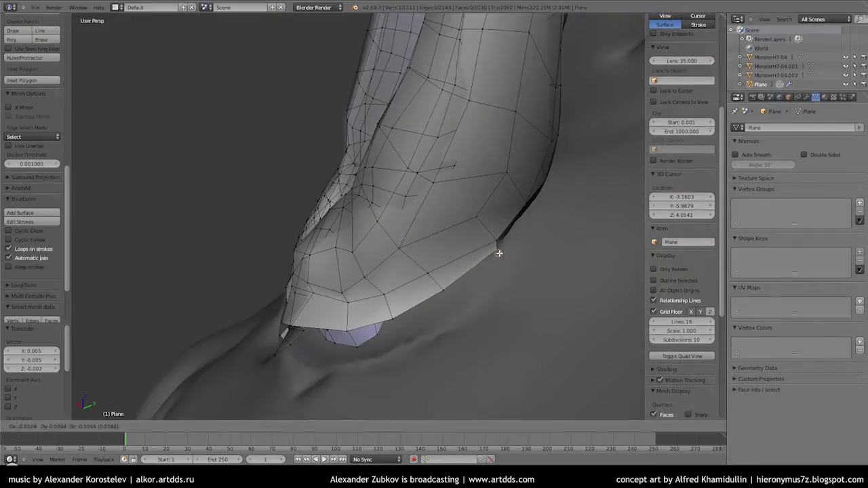
pyautogui.click(400, 345)
pyautogui.press('f')
# Step: Reposition a horn-base vertex and fill two new faces between the selected vertices
pyautogui.moveTo(400, 345)
pyautogui.mouseDown(button='middle')
pyautogui.moveTo(355, 305)
pyautogui.moveTo(378, 231)
pyautogui.moveTo(272, 275)
pyautogui.moveTo(364, 283)
pyautogui.moveTo(341, 301)
pyautogui.moveTo(323, 290)
pyautogui.mouseUp(button='middle')
pyautogui.scroll(-3, 272, 275)
pyautogui.scroll(3, 276, 285)
pyautogui.press('a')
pyautogui.press('a')
pyautogui.scroll(3, 338, 293)
pyautogui.press('g')
pyautogui.moveTo(364, 252); pyautogui.dragTo(330, 233, button='middle')
pyautogui.press('f')
pyautogui.press('g')
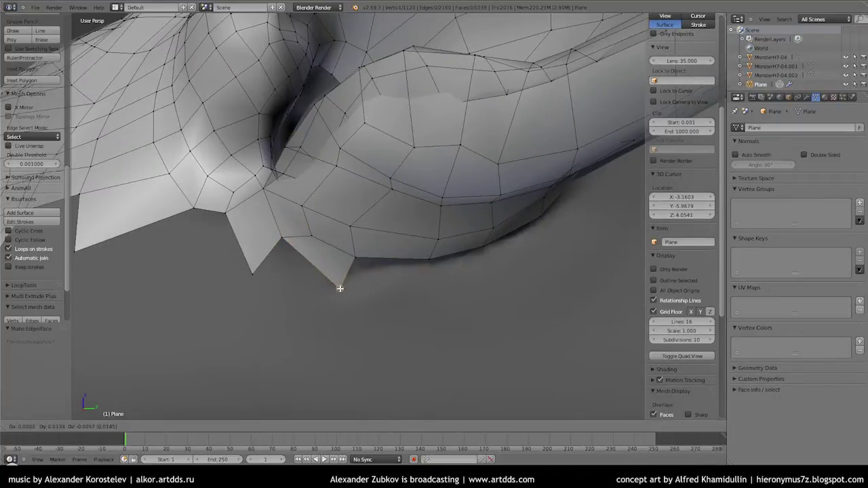
pyautogui.click(452, 281)
pyautogui.moveTo(451, 280); pyautogui.dragTo(472, 213, button='middle')
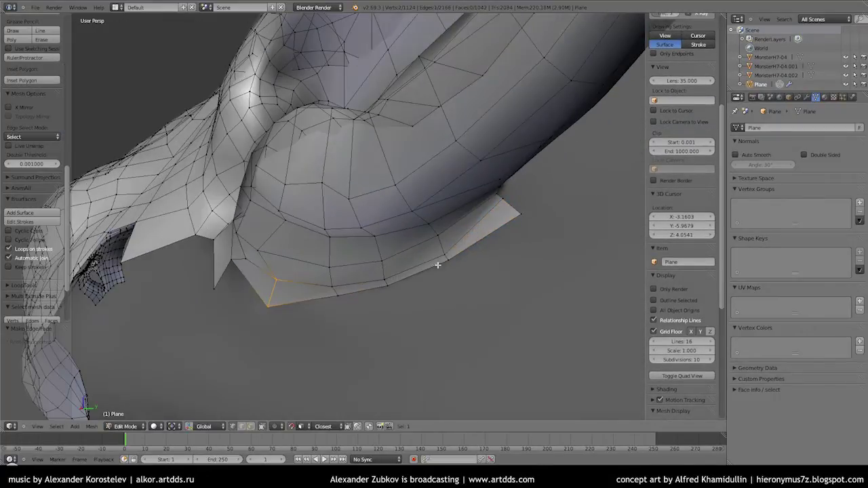
pyautogui.press('f')
# Step: Extrude a horn-base border vertex onto the sculpt and fill the gap at it
pyautogui.moveTo(411, 261)
pyautogui.mouseDown(button='middle')
pyautogui.moveTo(277, 310)
pyautogui.moveTo(412, 200)
pyautogui.mouseUp(button='middle')
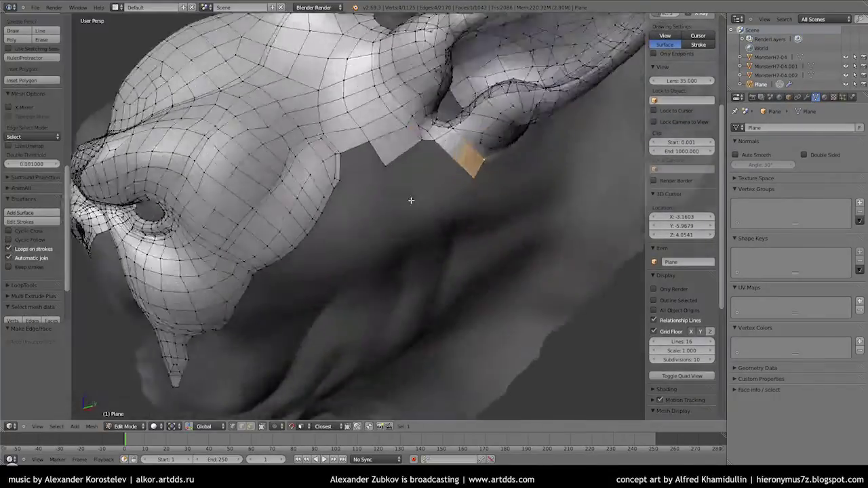
pyautogui.click(434, 197)
pyautogui.press('e')
pyautogui.click(392, 205)
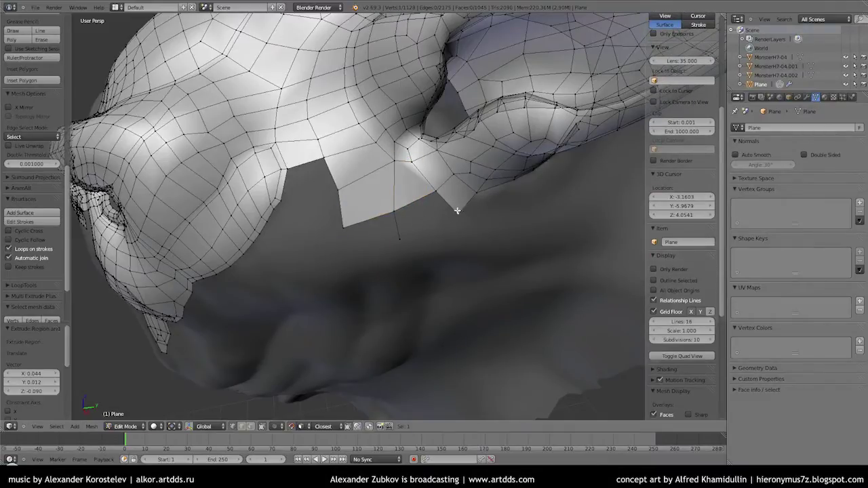
pyautogui.scroll(2, 374, 252)
pyautogui.press('f')
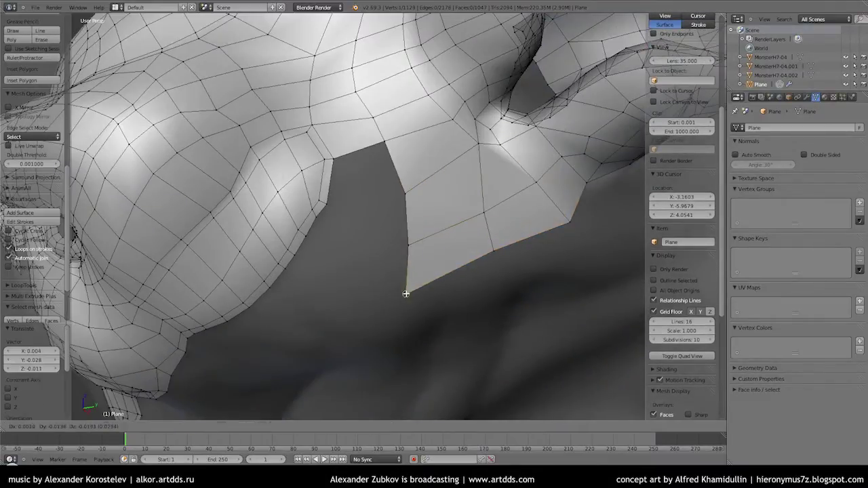
# Step: Extrude a second border vertex onto the sculpt and fill faces around it
pyautogui.click(411, 244)
pyautogui.press('e')
pyautogui.moveTo(410, 244)
pyautogui.mouseDown(button='middle')
pyautogui.moveTo(375, 259)
pyautogui.moveTo(430, 201)
pyautogui.moveTo(378, 217)
pyautogui.moveTo(382, 207)
pyautogui.mouseUp(button='middle')
pyautogui.click(370, 234)
pyautogui.press('f')
# Step: Extrude another border vertex down onto the sculpt and fill a face with it
pyautogui.press('e')
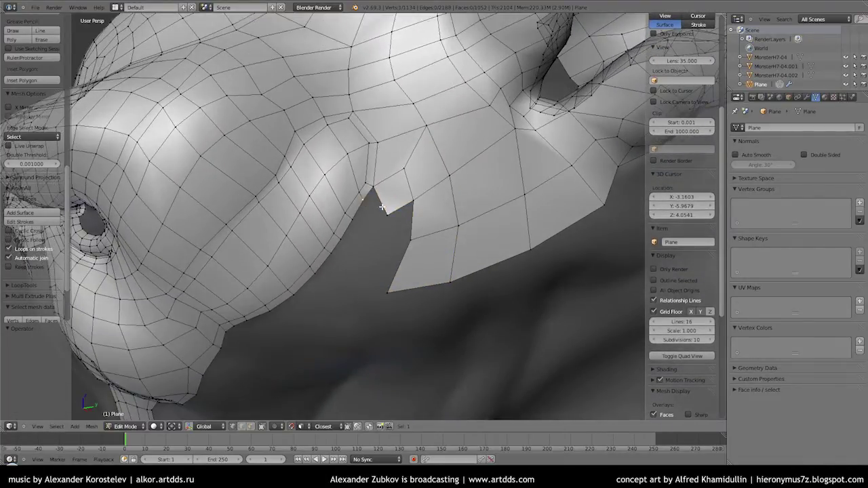
pyautogui.press('e')
pyautogui.click(368, 195)
pyautogui.scroll(2, 349, 233)
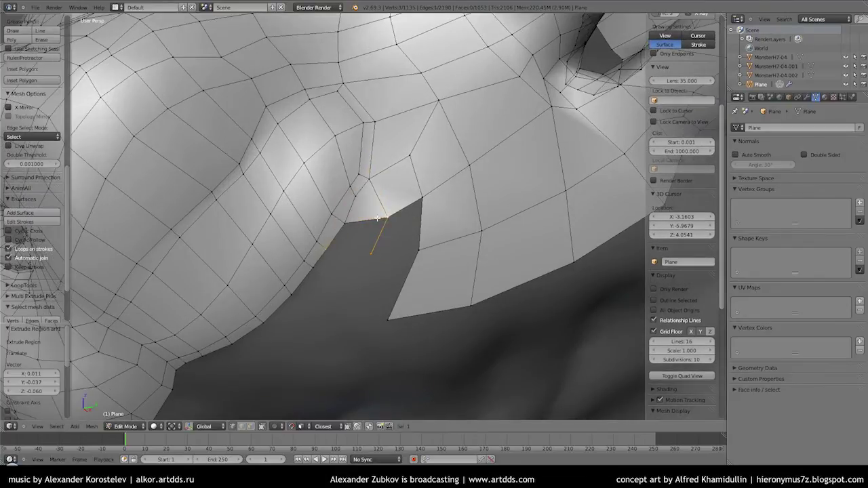
pyautogui.press('f')
pyautogui.scroll(-3, 407, 204)
# Step: Select the vertices around the notch and fill its remaining opening with faces
pyautogui.moveTo(406, 198)
pyautogui.mouseDown(button='middle')
pyautogui.moveTo(400, 230)
pyautogui.moveTo(424, 216)
pyautogui.mouseUp(button='middle')
pyautogui.scroll(3, 400, 231)
pyautogui.keyDown('ctrl'); pyautogui.click(397, 237); pyautogui.keyUp('ctrl')
# Step: Fill the last hole at the horn base with new faces
pyautogui.press('f')
pyautogui.press('f')
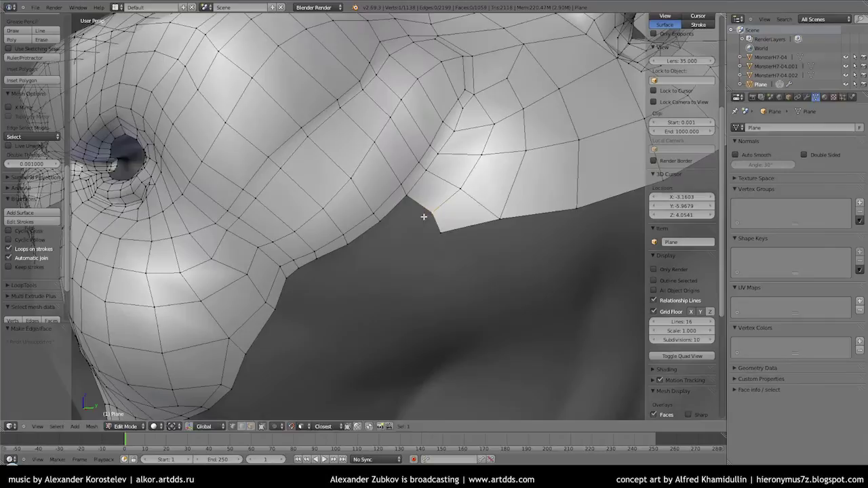
pyautogui.press('f')
pyautogui.scroll(-3, 355, 249)
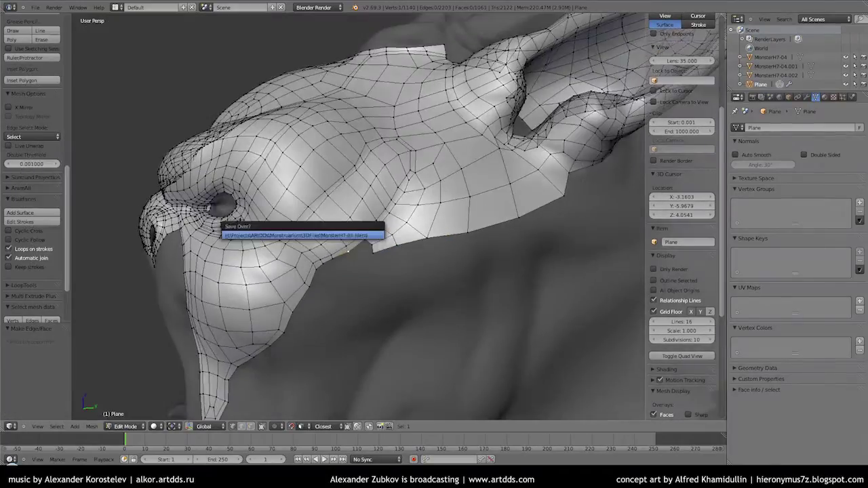
pyautogui.scroll(3, 417, 214)
pyautogui.press('f')
pyautogui.moveTo(394, 237); pyautogui.dragTo(403, 193, button='middle')
pyautogui.press('f')
pyautogui.scroll(-3, 362, 254)
# Step: Check the sculpt outside Edit Mode, then return and adjust a jaw-edge vertex
pyautogui.press('Tab')
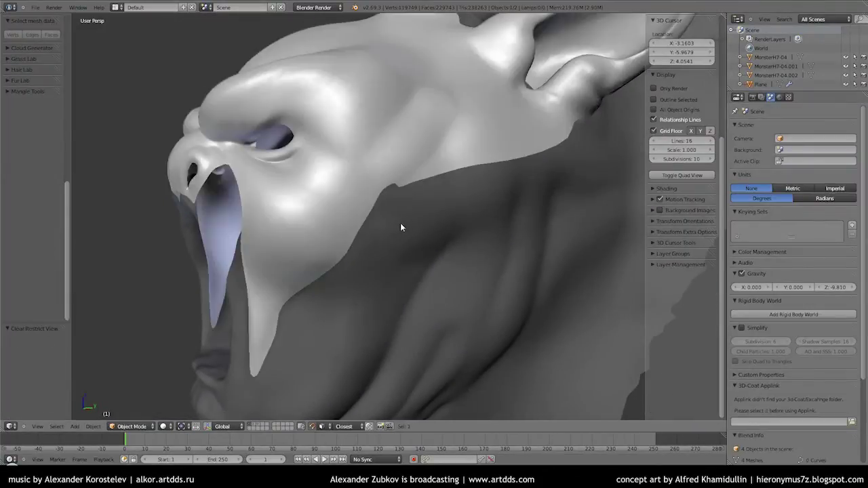
pyautogui.scroll(3, 400, 222)
pyautogui.scroll(-3, 384, 127)
pyautogui.press('Tab')
pyautogui.scroll(3, 381, 166)
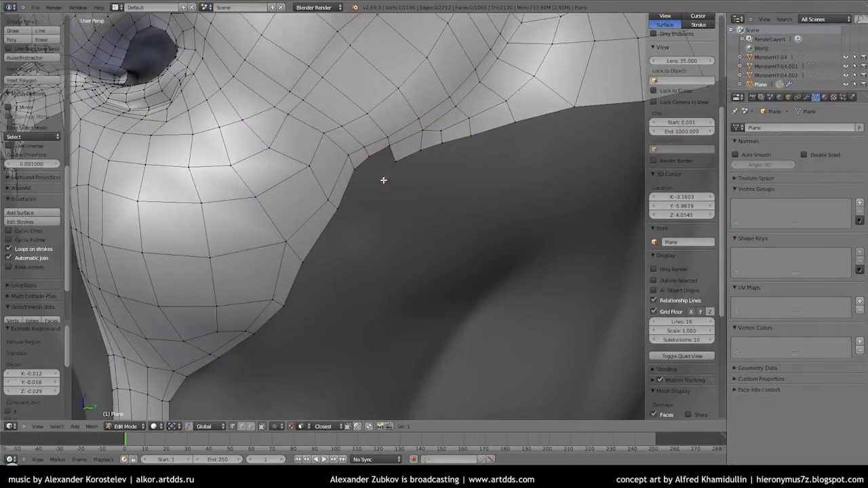
pyautogui.scroll(-3, 384, 180)
pyautogui.moveTo(362, 242); pyautogui.dragTo(335, 254, button='middle')
pyautogui.press('g')
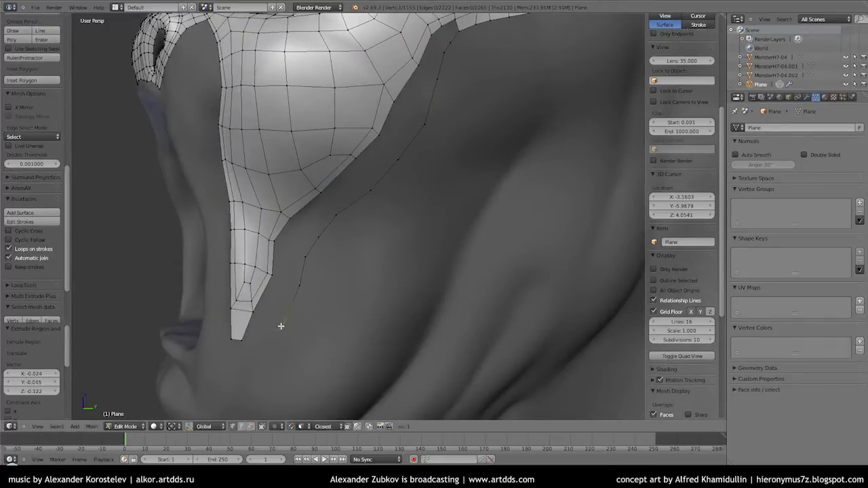
pyautogui.scroll(-3, 280, 326)
pyautogui.press('a')
# Step: Sketch guide strokes along the cheek and jaw and generate a quad strip with Bsurfaces Add Surface
pyautogui.moveTo(281, 326)
pyautogui.mouseDown(button='middle')
pyautogui.moveTo(413, 169)
pyautogui.moveTo(361, 262)
pyautogui.moveTo(287, 326)
pyautogui.mouseUp(button='middle')
pyautogui.moveTo(287, 326)
pyautogui.mouseDown()
pyautogui.moveTo(380, 203)
pyautogui.moveTo(508, 168)
pyautogui.mouseUp()
pyautogui.moveTo(448, 164); pyautogui.dragTo(465, 194, button='middle')
pyautogui.click(33, 212)
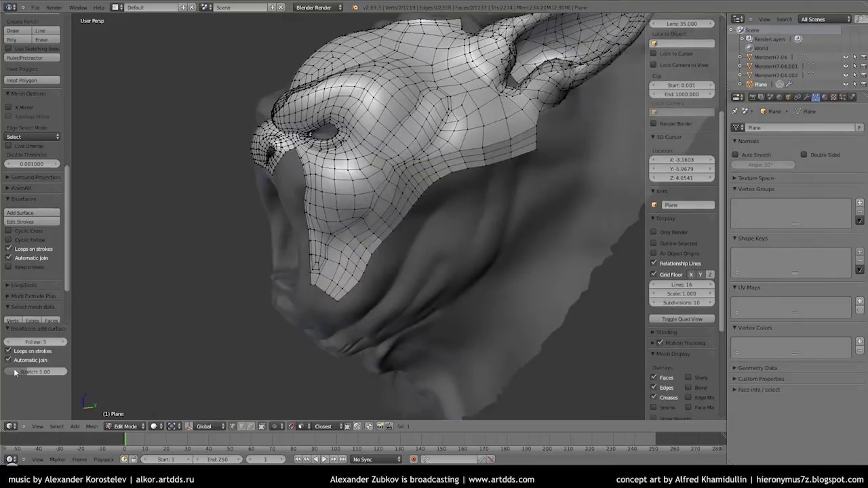
pyautogui.press('a')
pyautogui.press('a')
pyautogui.scroll(3, 369, 202)
pyautogui.scroll(3, 299, 309)
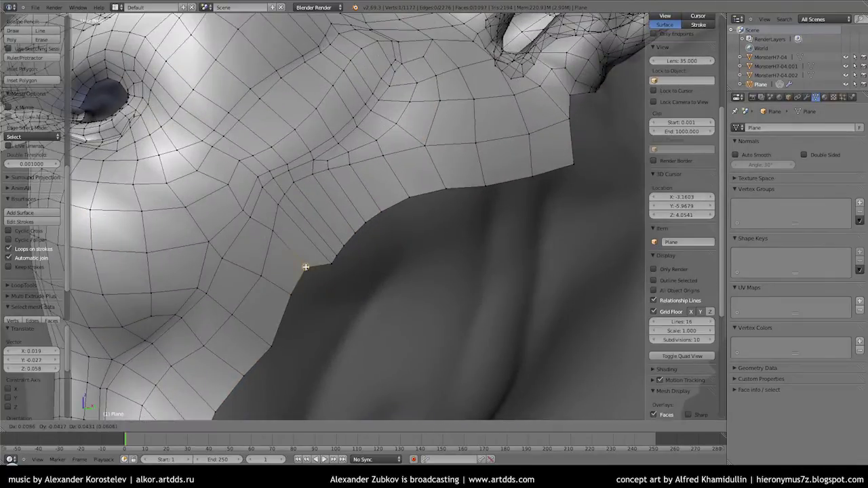
# Step: Fill a notch face and reposition border vertices along the lower edge
pyautogui.click(298, 231)
pyautogui.press('f')
pyautogui.press('g')
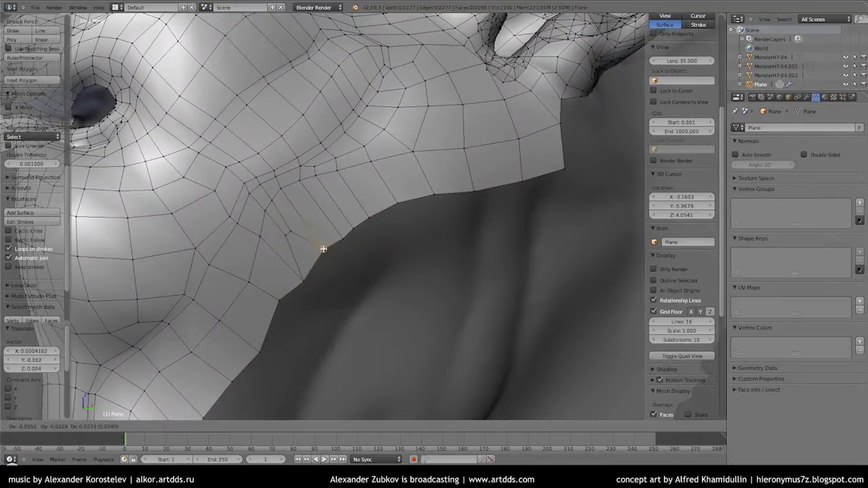
pyautogui.click(336, 205)
pyautogui.moveTo(330, 199); pyautogui.dragTo(320, 258, button='middle')
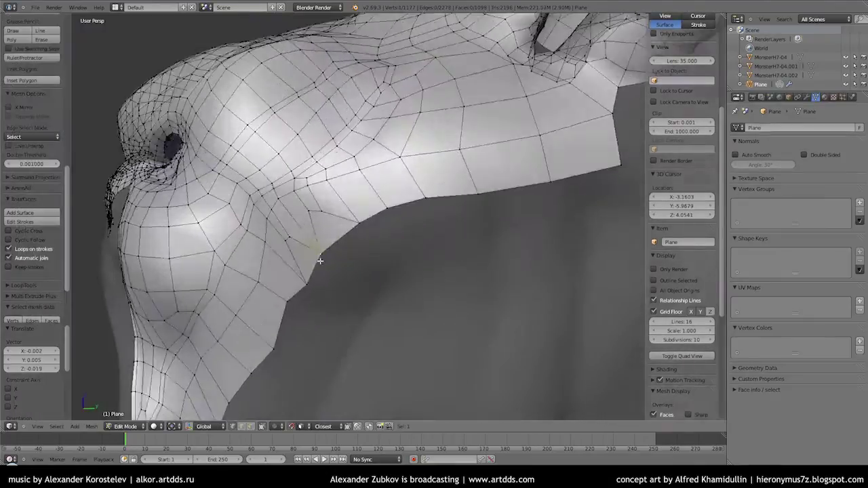
pyautogui.press('Tab')
pyautogui.press('Tab')
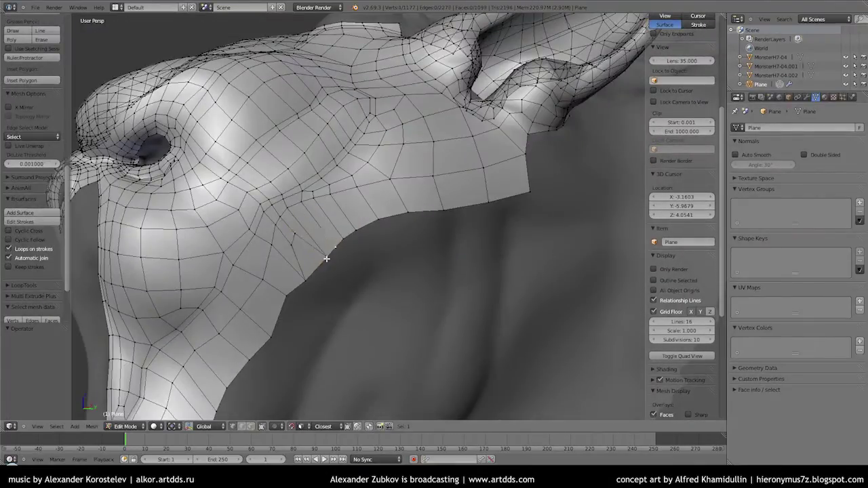
pyautogui.scroll(2, 327, 258)
pyautogui.scroll(2, 326, 208)
# Step: Extrude border vertices onto the sculpt and fill the lower-edge hole with new faces
pyautogui.press('e')
pyautogui.click(295, 210)
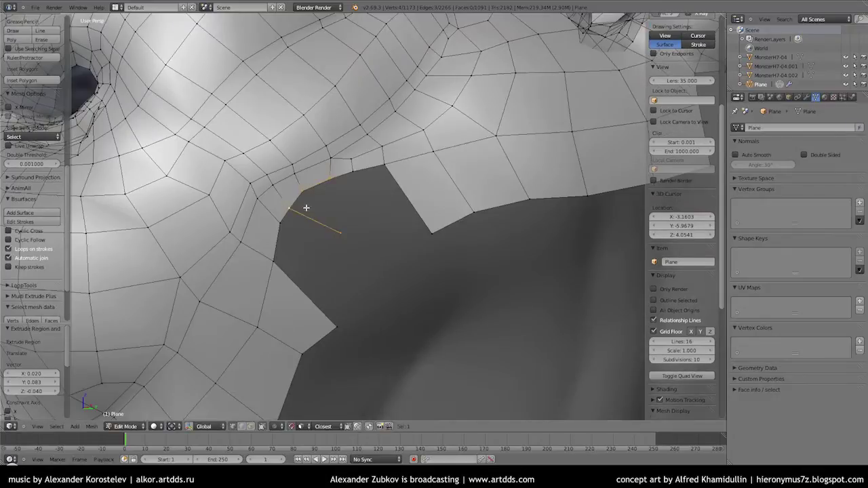
pyautogui.press('g')
pyautogui.press('f')
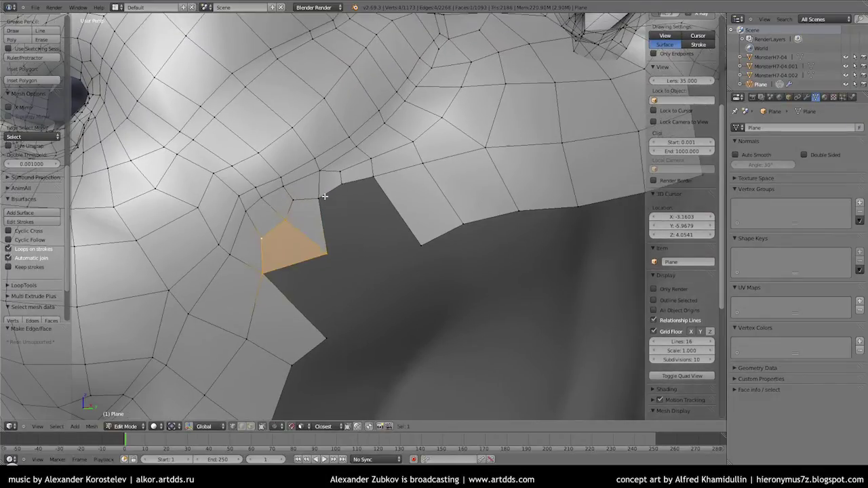
pyautogui.press('f')
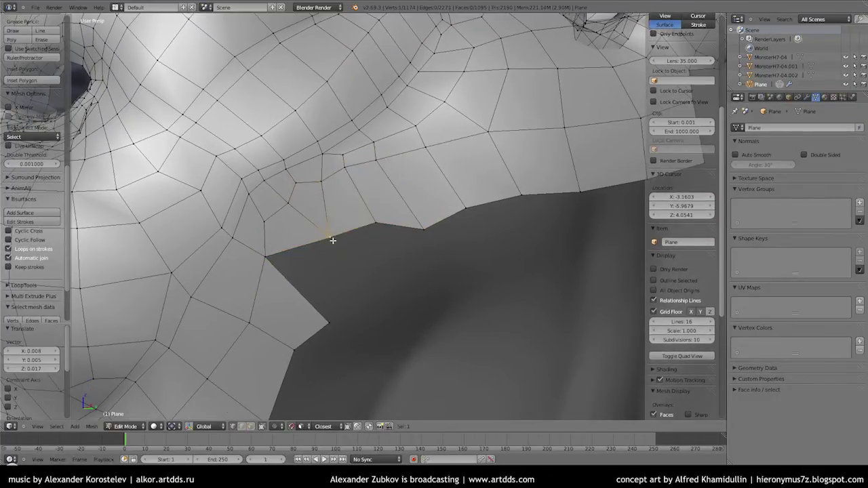
pyautogui.press('e')
pyautogui.click(412, 228)
pyautogui.press('f')
pyautogui.scroll(-3, 413, 229)
# Step: Adjust a border vertex near the cheek and fill more faces in the hole
pyautogui.moveTo(413, 228); pyautogui.dragTo(474, 204, button='middle')
pyautogui.scroll(2, 481, 202)
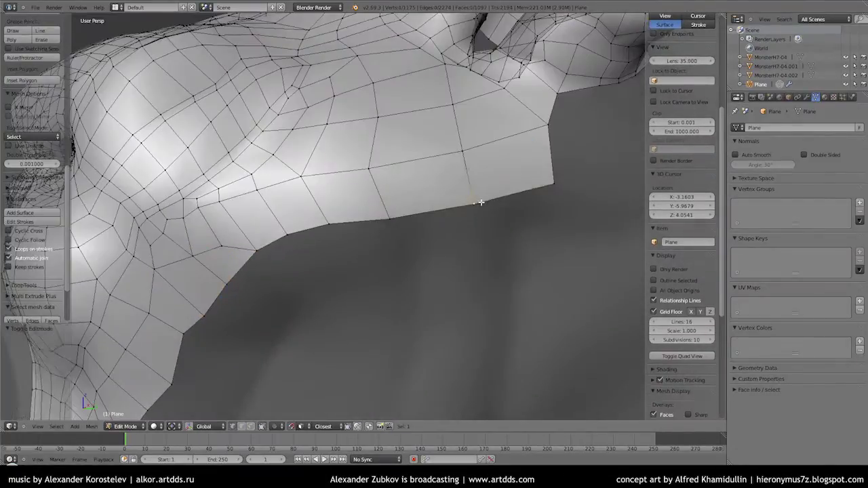
pyautogui.scroll(-2, 395, 217)
pyautogui.scroll(-2, 413, 200)
pyautogui.press('g')
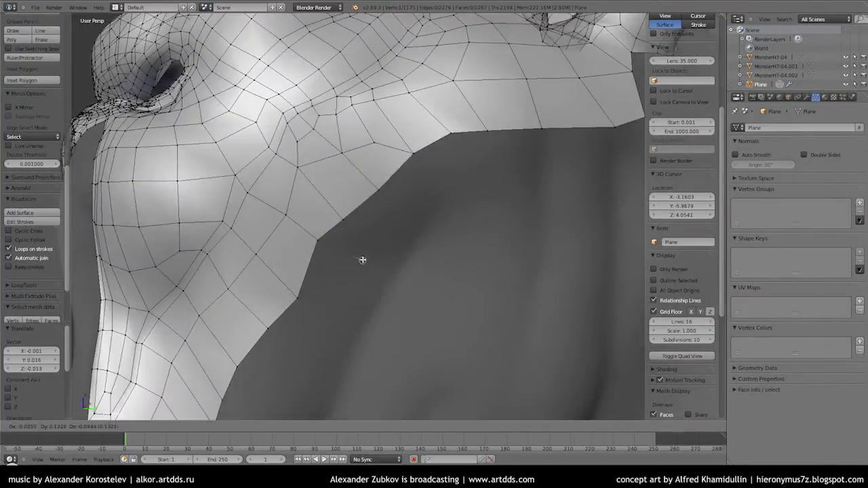
pyautogui.press('f')
pyautogui.moveTo(409, 254); pyautogui.dragTo(342, 208, button='middle')
# Step: Bridge the loose patch to the main mesh with two filled faces
pyautogui.press('g')
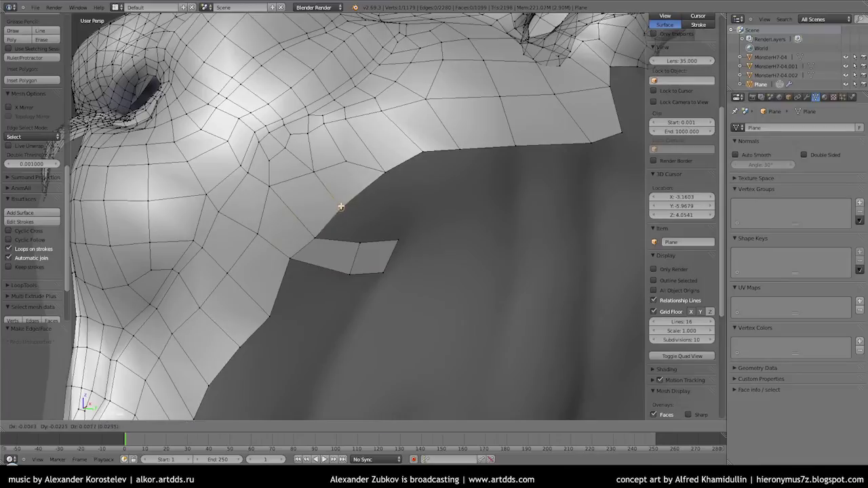
pyautogui.keyDown('shift'); pyautogui.rightClick(326, 233); pyautogui.keyUp('shift')
pyautogui.press('f')
pyautogui.keyDown('shift'); pyautogui.rightClick(378, 228); pyautogui.keyUp('shift')
pyautogui.press('f')
pyautogui.moveTo(378, 229); pyautogui.dragTo(378, 167, button='middle')
pyautogui.press('f')
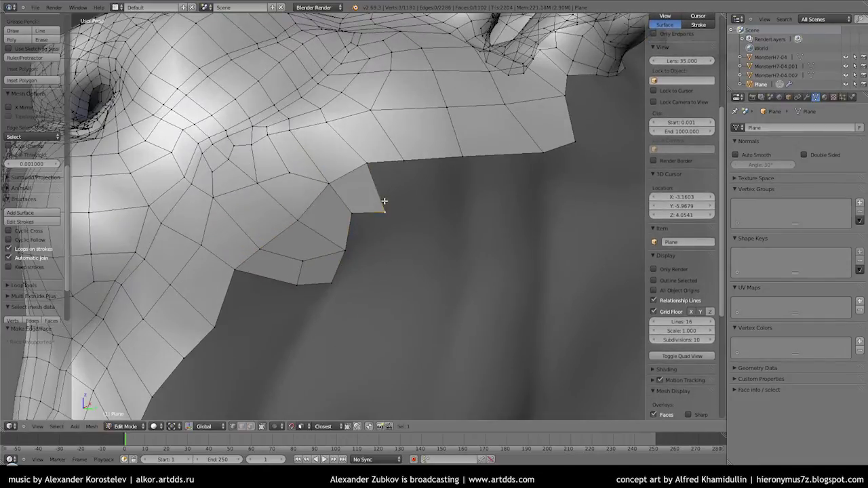
# Step: Fill the gap beside the mesh and reposition the loose edge chain's vertices
pyautogui.scroll(-5, 542, 196)
pyautogui.scroll(5, 457, 207)
pyautogui.click(373, 229)
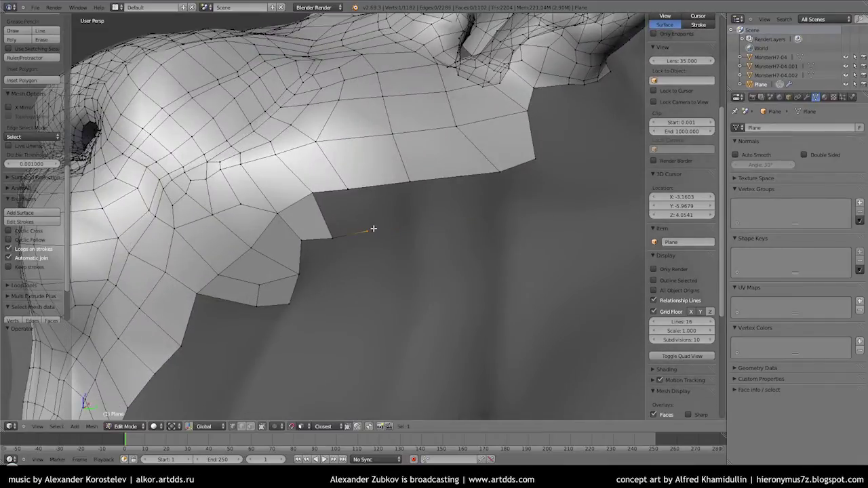
pyautogui.press('f')
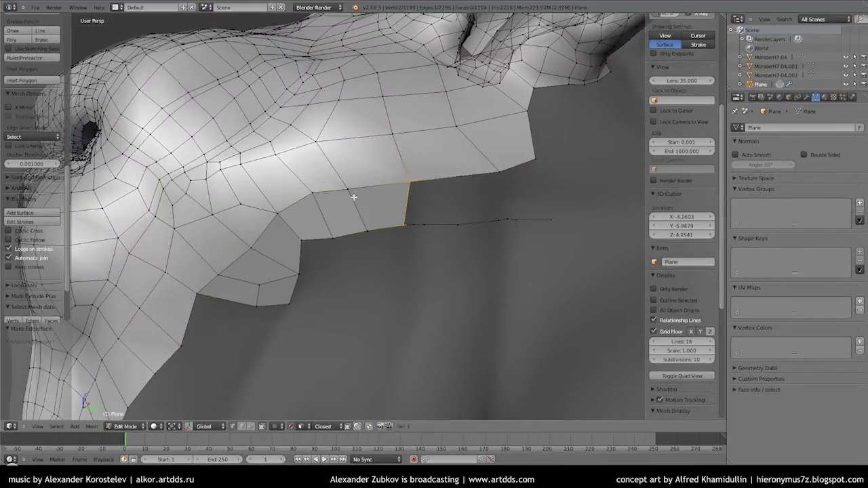
pyautogui.moveTo(353, 194); pyautogui.dragTo(397, 208, button='right')
pyautogui.moveTo(411, 209); pyautogui.dragTo(479, 224, button='middle')
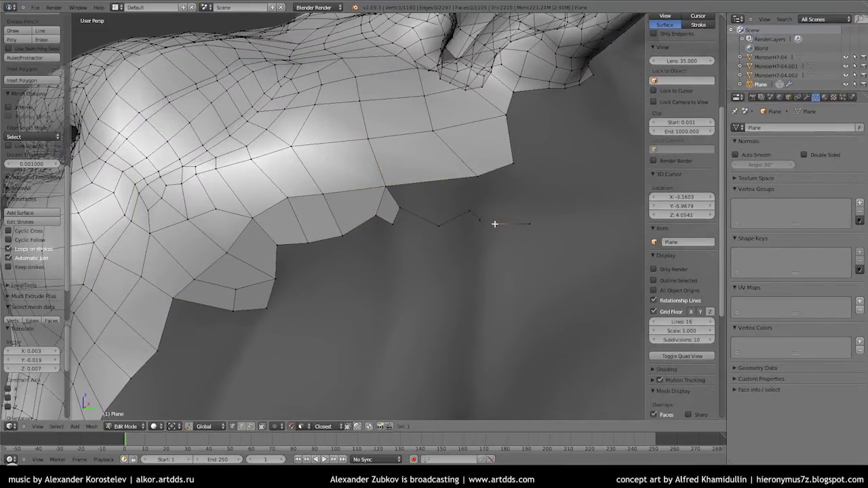
pyautogui.moveTo(495, 224); pyautogui.dragTo(476, 176, button='right')
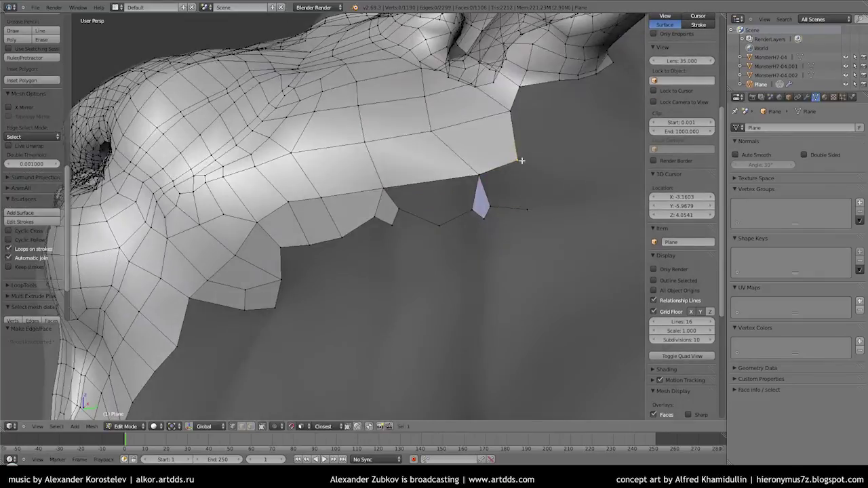
pyautogui.press('a')
pyautogui.hotkey('ctrl', 'z')
pyautogui.moveTo(461, 184); pyautogui.dragTo(411, 207, button='middle')
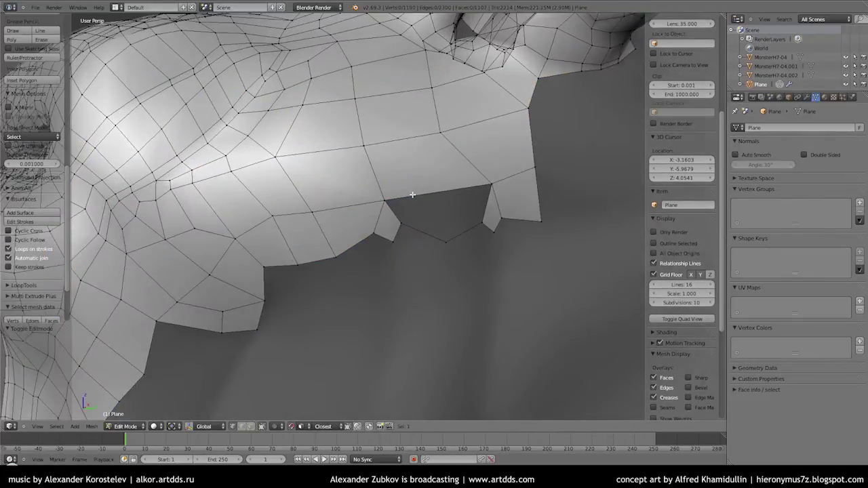
# Step: Delete the edge bordering the hole, add a loop cut, and fill the hole with a face
pyautogui.rightClick(395, 195)
pyautogui.press('x')
pyautogui.click(434, 188)
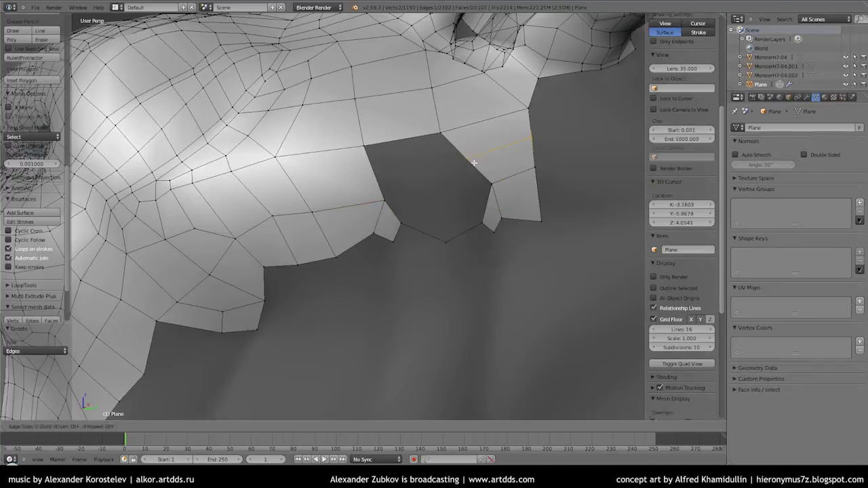
pyautogui.hotkey('ctrl', 'r')
pyautogui.click(426, 172)
pyautogui.press('f')
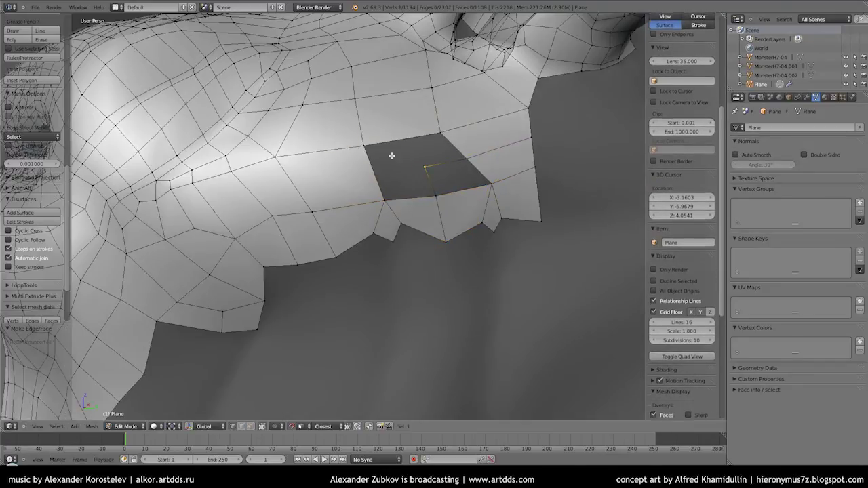
# Step: Move a vertex to close the gap and extrude a new vertex chain from the hole edge
pyautogui.press('g')
pyautogui.click(461, 150)
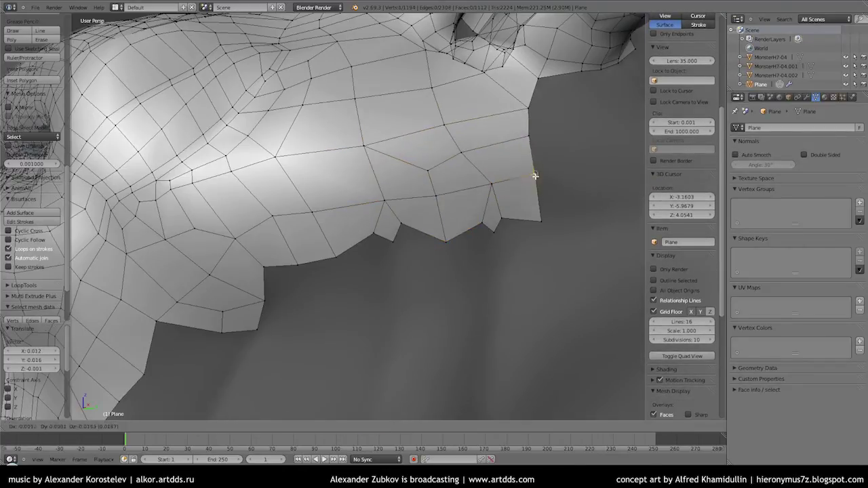
pyautogui.press('e')
pyautogui.scroll(-3, 470, 180)
pyautogui.scroll(3, 457, 135)
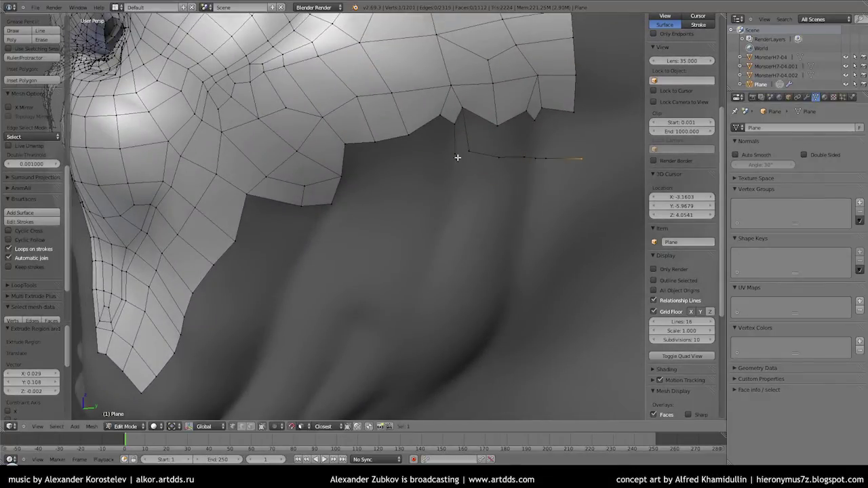
# Step: Fill the first new faces along the shell's lower edge, repositioning a boundary vertex on the sculpt
pyautogui.click(359, 166)
pyautogui.press('f')
pyautogui.moveTo(366, 162)
pyautogui.mouseDown(button='middle')
pyautogui.moveTo(452, 122)
pyautogui.moveTo(409, 167)
pyautogui.mouseUp(button='middle')
pyautogui.rightClick(302, 210)
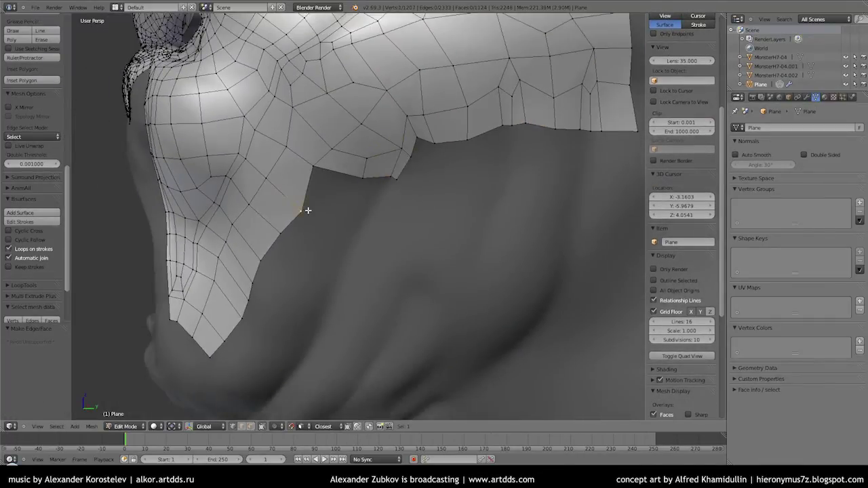
pyautogui.press('f')
pyautogui.press('g')
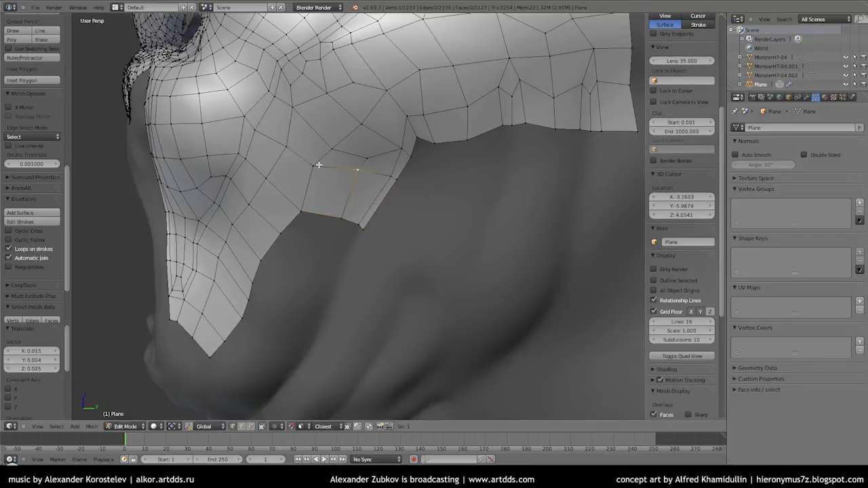
pyautogui.click(397, 167)
pyautogui.moveTo(397, 167)
pyautogui.mouseDown(button='middle')
pyautogui.moveTo(455, 184)
pyautogui.moveTo(287, 201)
pyautogui.mouseUp(button='middle')
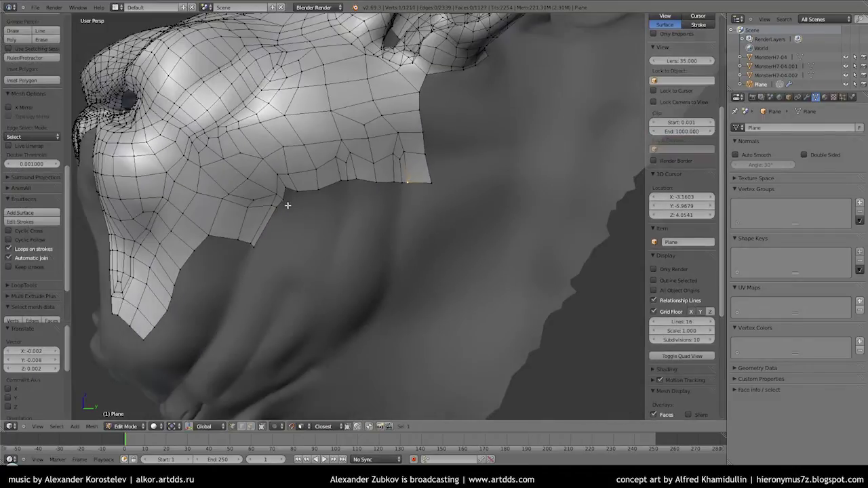
# Step: Extrude two vertices down onto the jaw sculpt and fill the resulting gaps with quad faces
pyautogui.press('e')
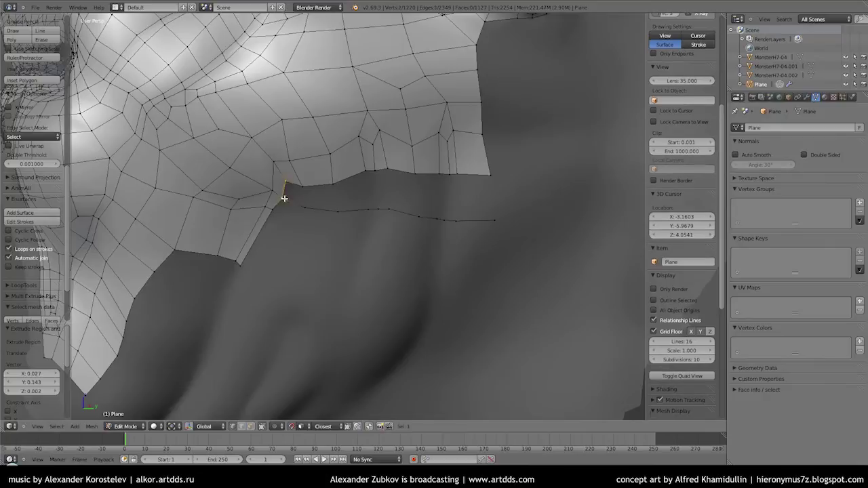
pyautogui.click(287, 192)
pyautogui.press('f')
pyautogui.moveTo(333, 188); pyautogui.dragTo(331, 193, button='middle')
pyautogui.press('g')
pyautogui.click(331, 193)
pyautogui.press('e')
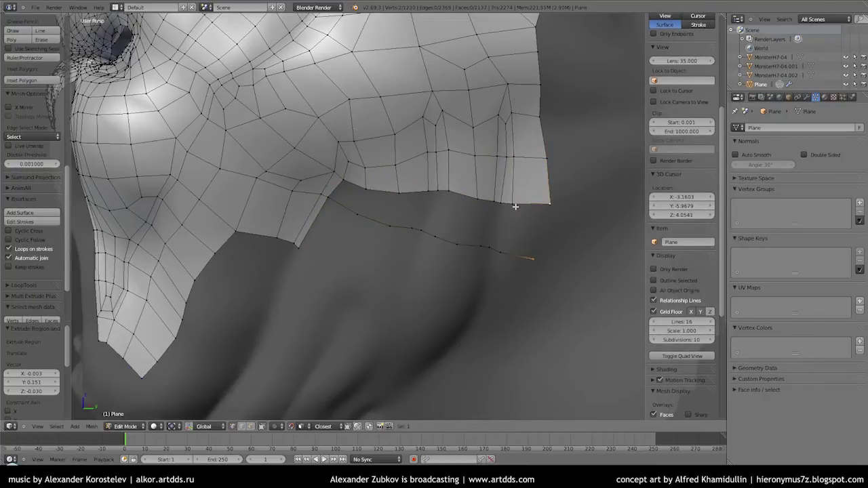
pyautogui.click(504, 237)
pyautogui.press('f')
pyautogui.moveTo(509, 233); pyautogui.dragTo(365, 222, button='middle')
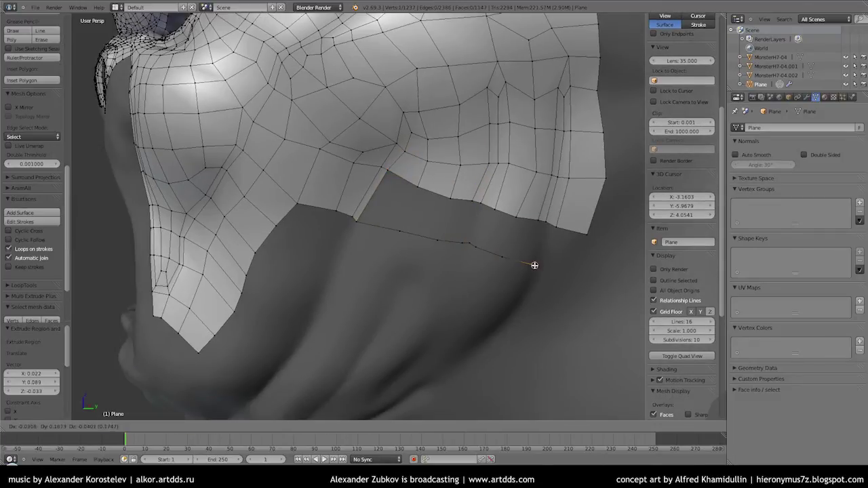
pyautogui.press('f')
pyautogui.moveTo(383, 190)
pyautogui.mouseDown(button='middle')
pyautogui.moveTo(451, 229)
pyautogui.moveTo(423, 215)
pyautogui.mouseUp(button='middle')
# Step: Check the whole head in Object Mode, then return to editing the retopology mesh
pyautogui.press('Tab')
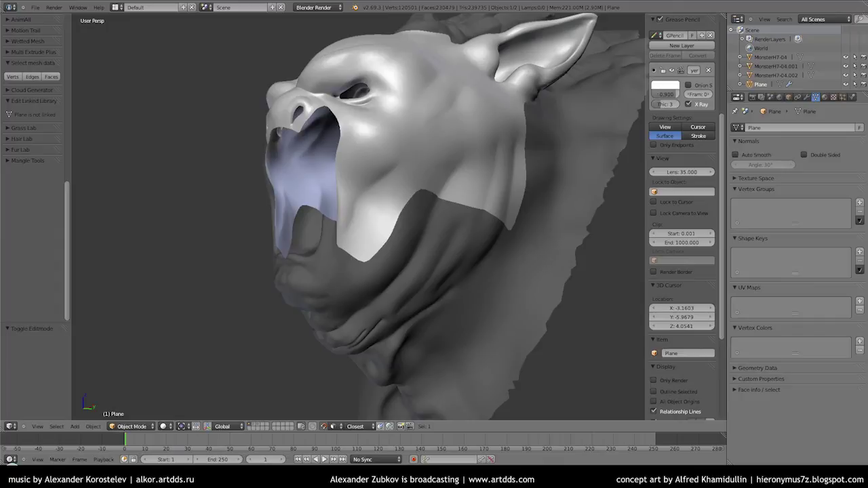
pyautogui.scroll(5, 392, 217)
pyautogui.press('Tab')
pyautogui.moveTo(400, 197)
pyautogui.mouseDown(button='middle')
pyautogui.moveTo(375, 223)
pyautogui.moveTo(397, 228)
pyautogui.mouseUp(button='middle')
# Step: Extrude a jaw boundary edge downward and fill the gap with a new face
pyautogui.rightClick(364, 184)
pyautogui.press('e')
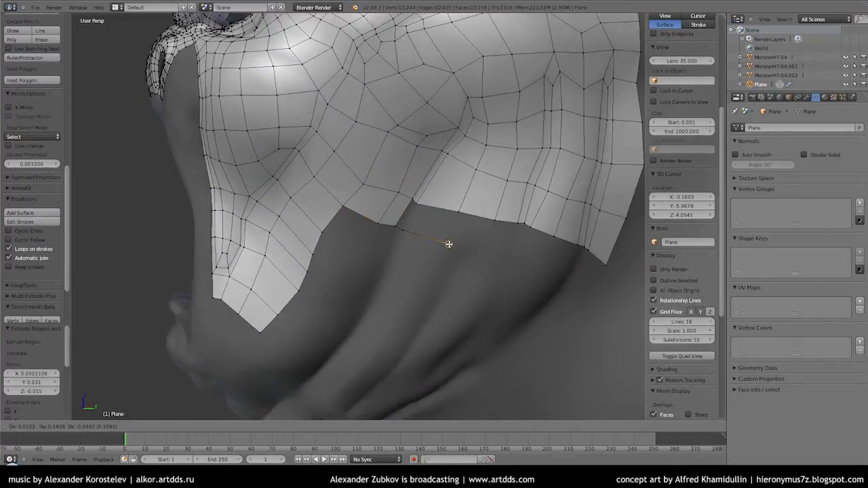
pyautogui.click(510, 262)
pyautogui.moveTo(509, 261)
pyautogui.mouseDown(button='middle')
pyautogui.moveTo(565, 289)
pyautogui.moveTo(523, 305)
pyautogui.mouseUp(button='middle')
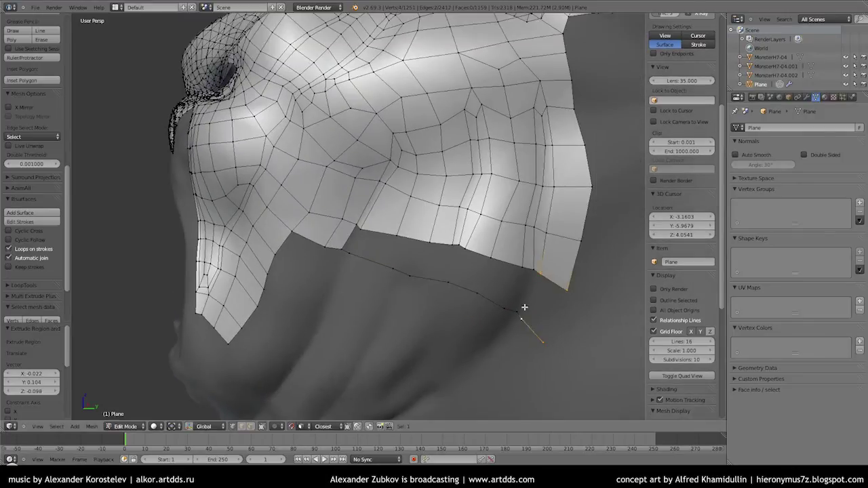
pyautogui.press('f')
pyautogui.press('f')
pyautogui.press('f')
pyautogui.press('f')
pyautogui.press('f')
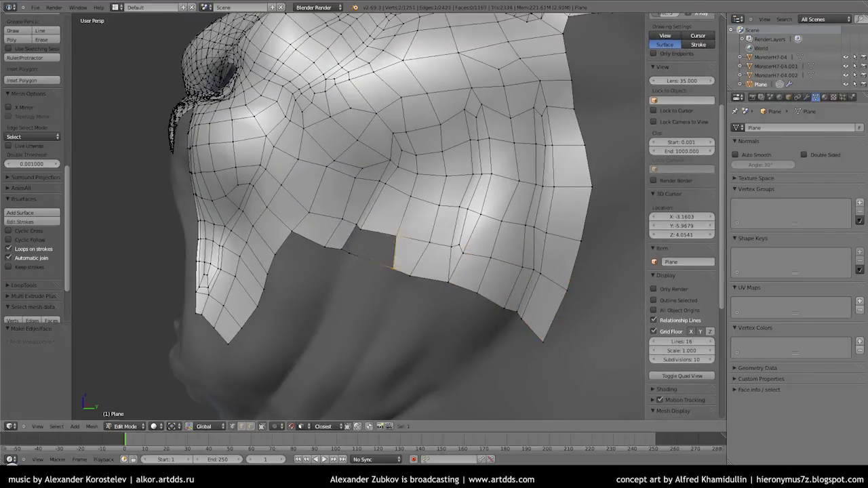
pyautogui.moveTo(459, 251); pyautogui.dragTo(390, 283, button='middle')
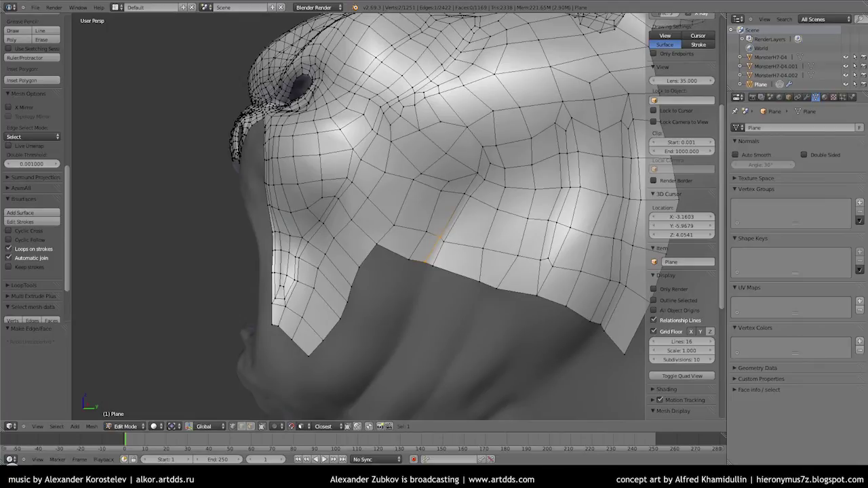
# Step: Select the mesh's lower boundary loop and use Bsurfaces Add Surface to build a quad patch from the drawn strokes
pyautogui.press('a')
pyautogui.moveTo(322, 178)
pyautogui.mouseDown(button='middle')
pyautogui.moveTo(355, 235)
pyautogui.moveTo(391, 240)
pyautogui.mouseUp(button='middle')
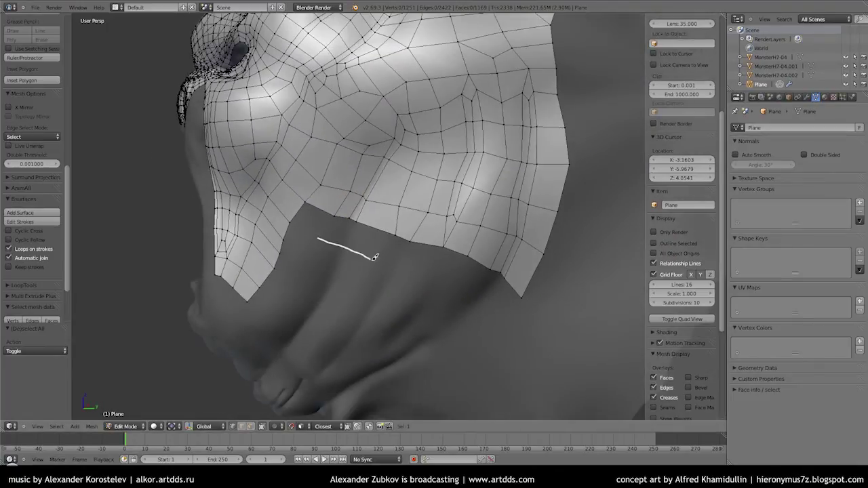
pyautogui.moveTo(464, 350); pyautogui.dragTo(344, 177, button='middle')
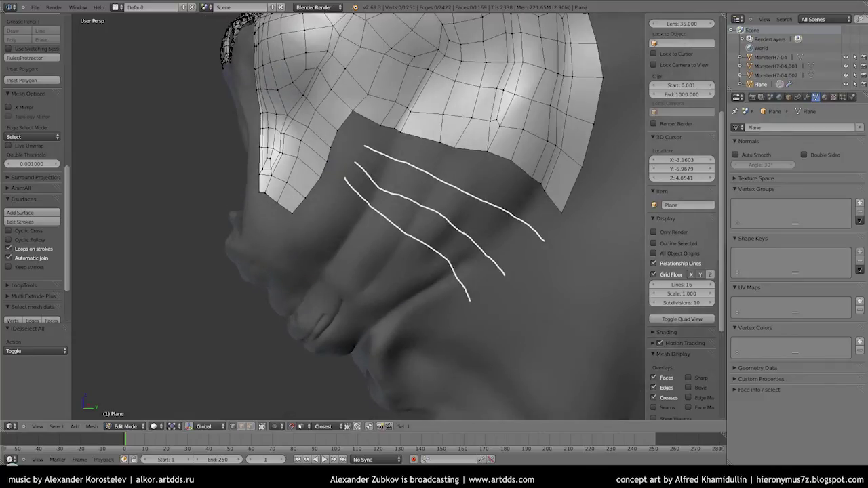
pyautogui.moveTo(385, 299)
pyautogui.mouseDown(button='middle')
pyautogui.moveTo(411, 199)
pyautogui.moveTo(314, 165)
pyautogui.mouseUp(button='middle')
pyautogui.keyDown('alt'); pyautogui.rightClick(314, 164); pyautogui.keyUp('alt')
pyautogui.click(33, 212)
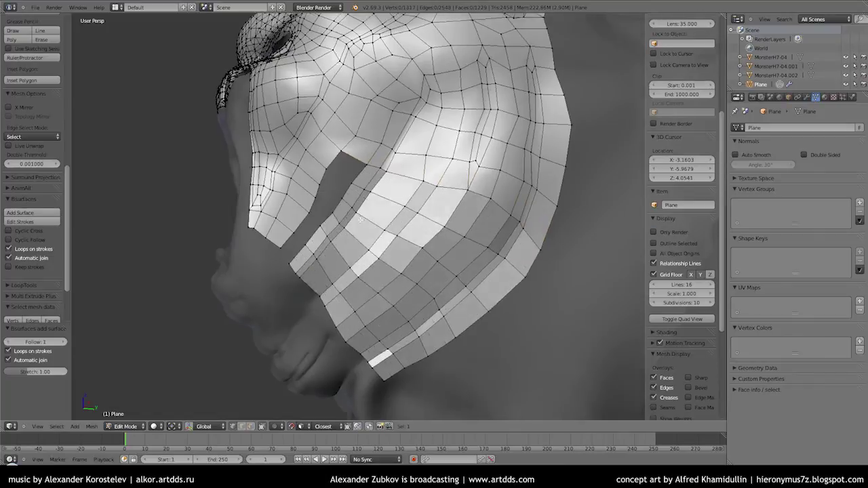
# Step: Review the new jaw patch from the front in Object Mode
pyautogui.press('a')
pyautogui.press('a')
pyautogui.scroll(3, 355, 185)
pyautogui.press('Tab')
pyautogui.scroll(-5, 355, 185)
pyautogui.moveTo(355, 185)
pyautogui.mouseDown(button='middle')
pyautogui.moveTo(387, 194)
pyautogui.moveTo(397, 247)
pyautogui.moveTo(354, 247)
pyautogui.mouseUp(button='middle')
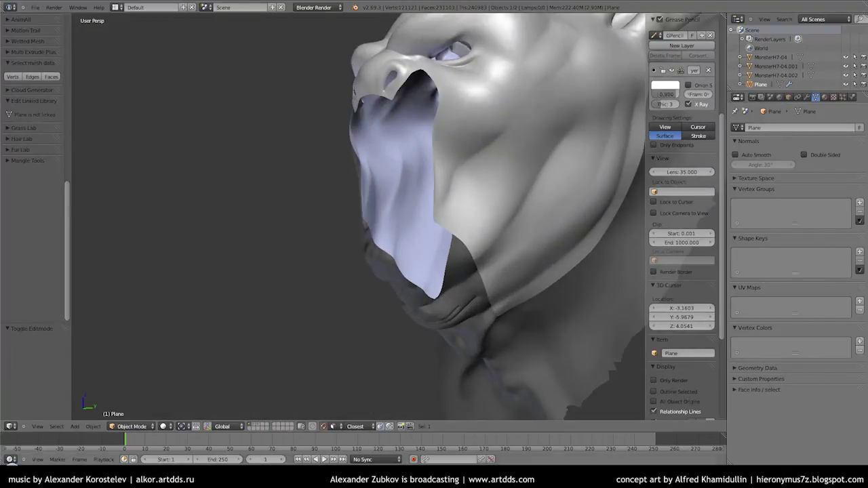
# Step: Move the muzzle vertex into place and fill the muzzle gap with a new face
pyautogui.press('Tab')
pyautogui.scroll(5, 376, 225)
pyautogui.press('g')
pyautogui.click(384, 177)
pyautogui.moveTo(384, 177); pyautogui.dragTo(371, 125, button='middle')
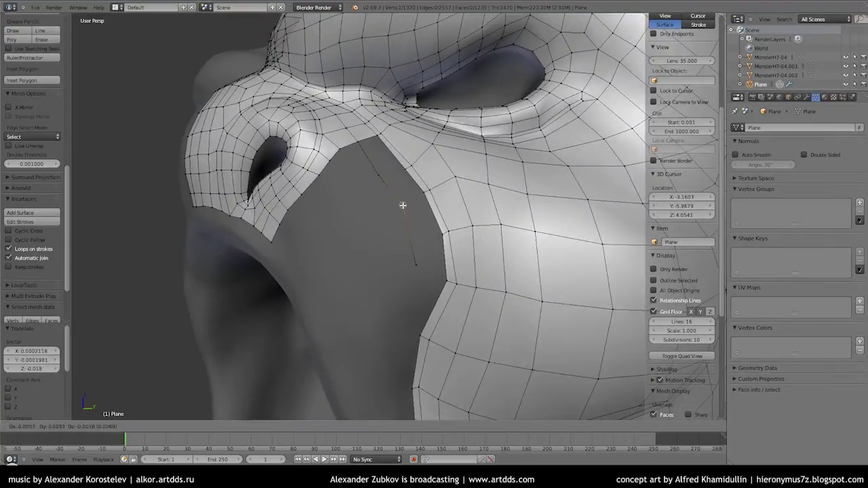
pyautogui.press('f')
pyautogui.moveTo(401, 167)
pyautogui.mouseDown(button='middle')
pyautogui.moveTo(414, 235)
pyautogui.moveTo(364, 158)
pyautogui.mouseUp(button='middle')
# Step: Save over the existing file and view the whole head in Object Mode
pyautogui.click(395, 236)
pyautogui.press('Tab')
pyautogui.scroll(-6, 392, 229)
pyautogui.moveTo(393, 229)
pyautogui.mouseDown(button='middle')
pyautogui.moveTo(376, 211)
pyautogui.moveTo(538, 222)
pyautogui.moveTo(531, 215)
pyautogui.moveTo(553, 228)
pyautogui.mouseUp(button='middle')
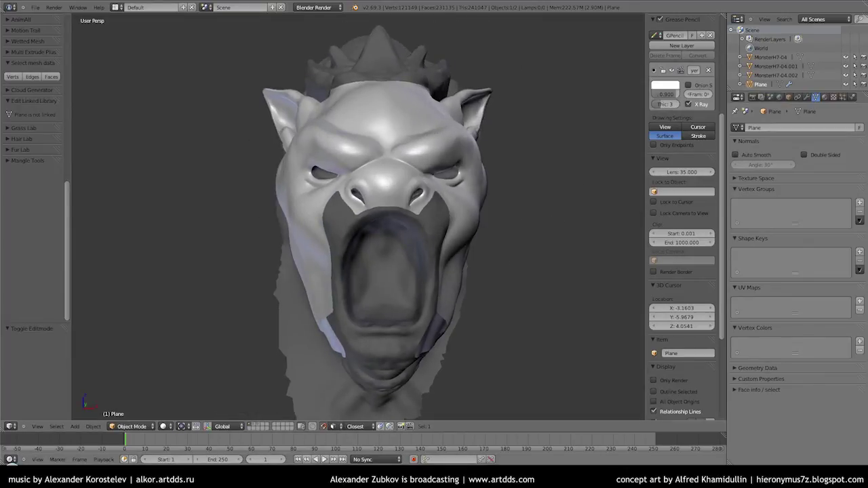